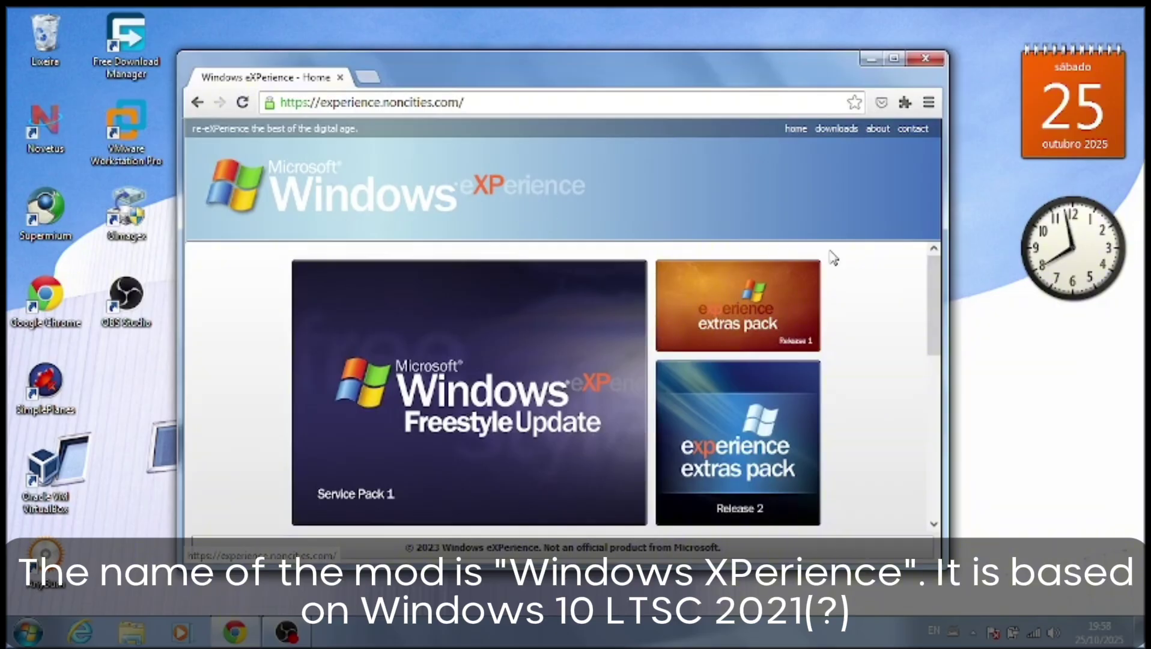
Maximize the browser window and look through the news and download lists on the Windows eXPerience home page.
{"action": "left_click_drag", "start_coordinate": [933, 288], "coordinate": [929, 416]}
{"action": "left_click", "coordinate": [888, 59]}
{"action": "double_click", "coordinate": [888, 63]}
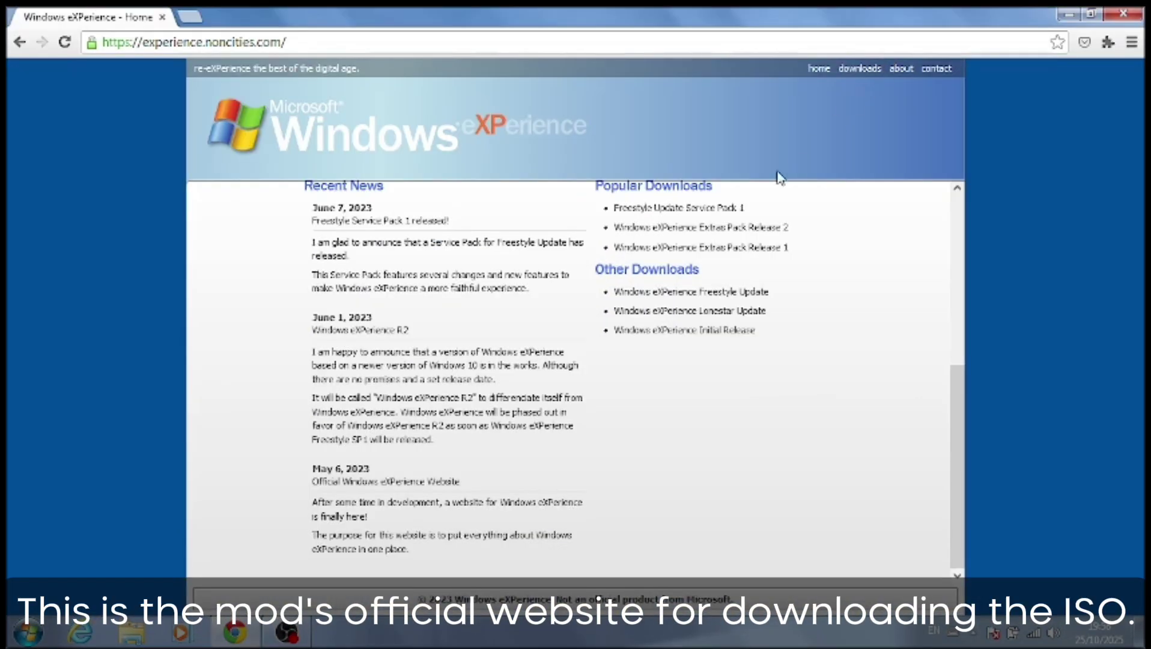
{"action": "scroll", "coordinate": [649, 257], "scroll_direction": "up", "scroll_amount": 5}
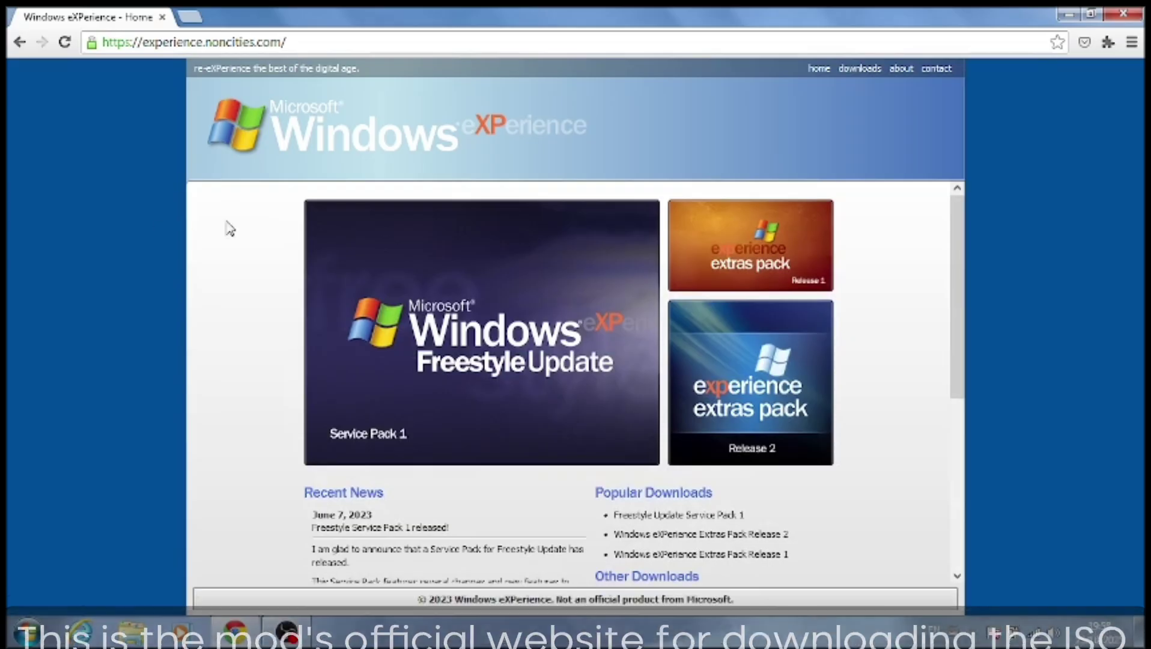
{"action": "scroll", "coordinate": [236, 288], "scroll_direction": "down", "scroll_amount": 2}
{"action": "scroll", "coordinate": [239, 290], "scroll_direction": "down", "scroll_amount": 4}
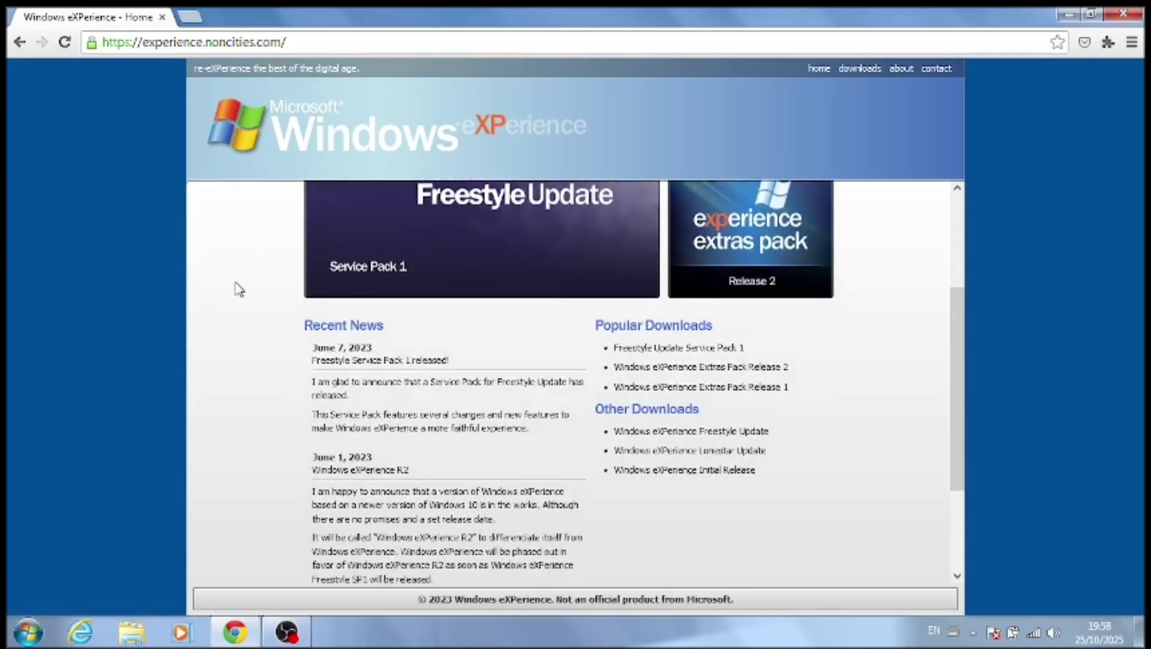
{"action": "scroll", "coordinate": [239, 289], "scroll_direction": "down", "scroll_amount": 1}
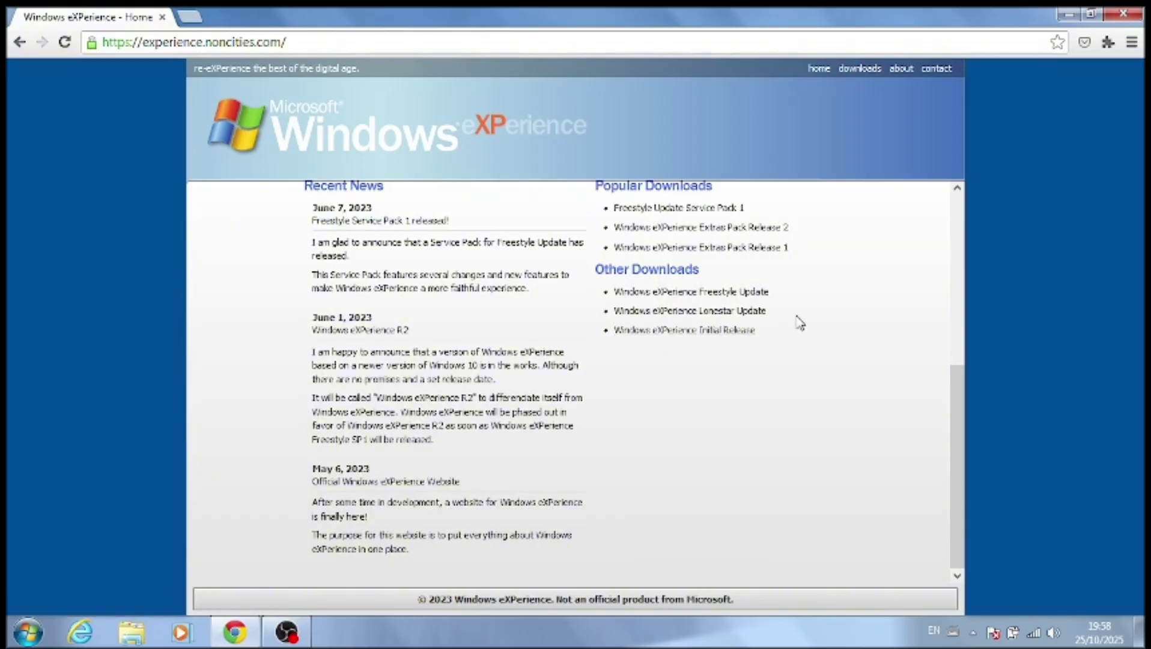
{"action": "scroll", "coordinate": [798, 322], "scroll_direction": "up", "scroll_amount": 3}
{"action": "scroll", "coordinate": [798, 323], "scroll_direction": "up", "scroll_amount": 4}
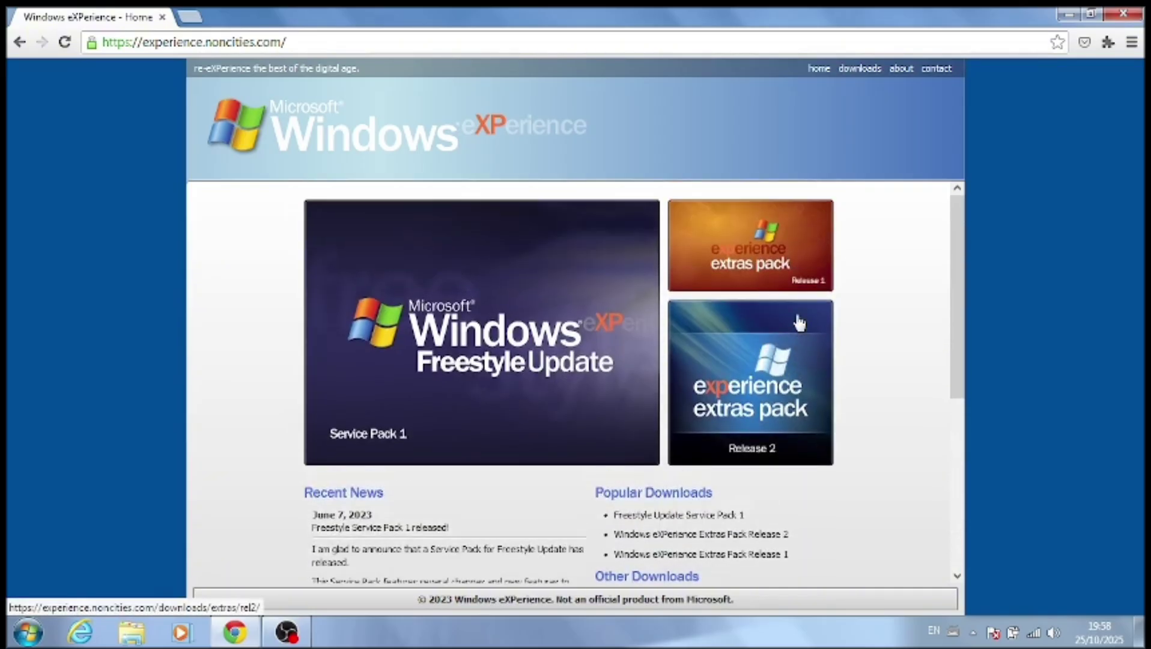
{"action": "scroll", "coordinate": [799, 322], "scroll_direction": "down", "scroll_amount": 4}
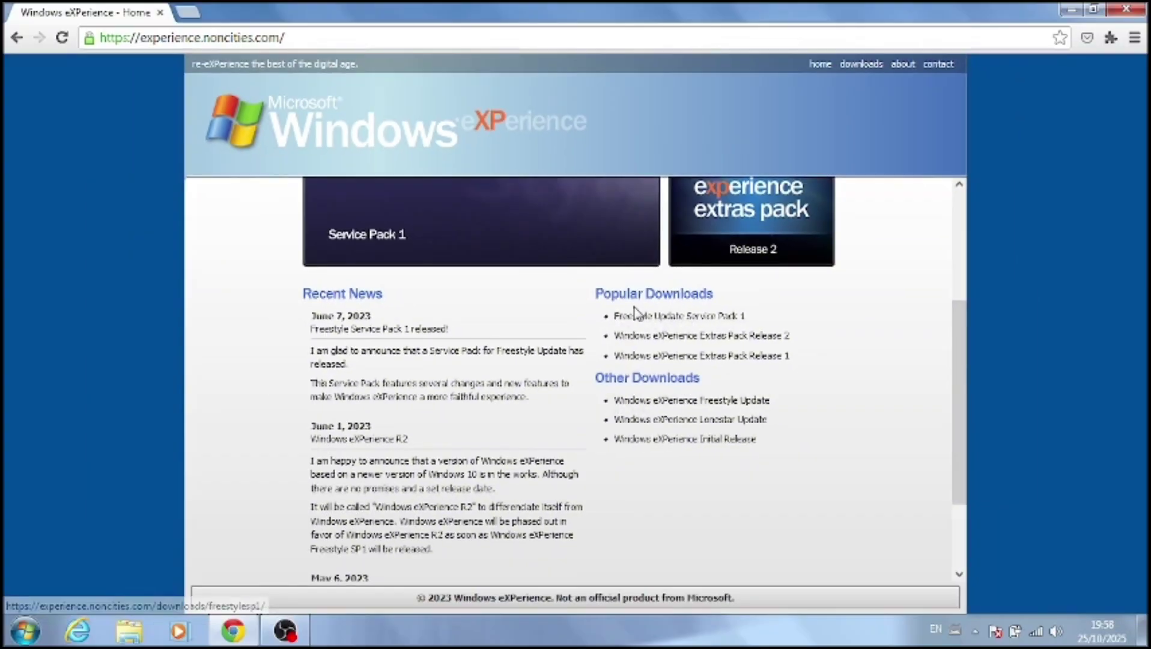
Open the Freestyle Update Service Pack 1 page and follow its download link to archive.org.
{"action": "left_click", "coordinate": [637, 321]}
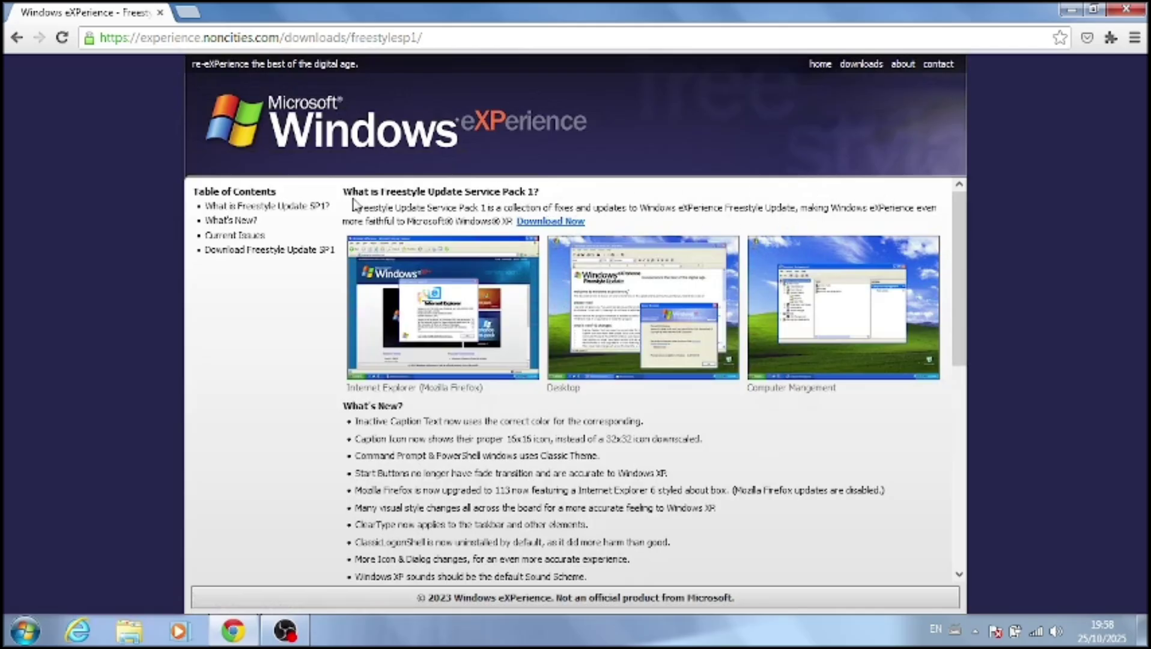
{"action": "scroll", "coordinate": [354, 205], "scroll_direction": "down", "scroll_amount": 7}
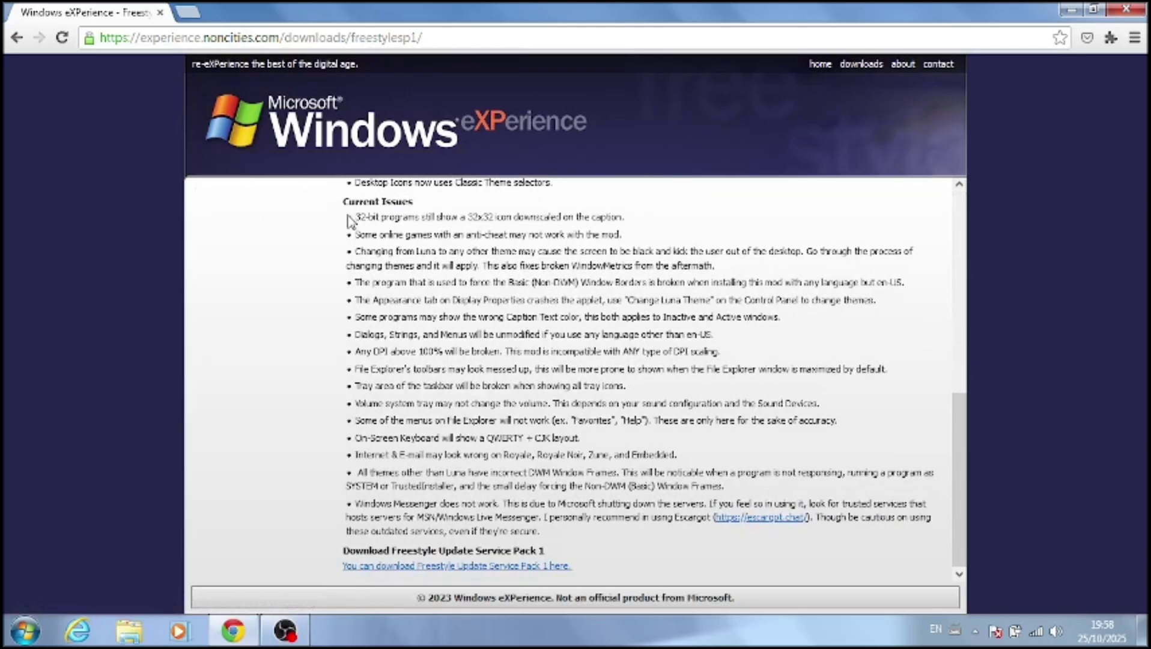
{"action": "left_click", "coordinate": [467, 566]}
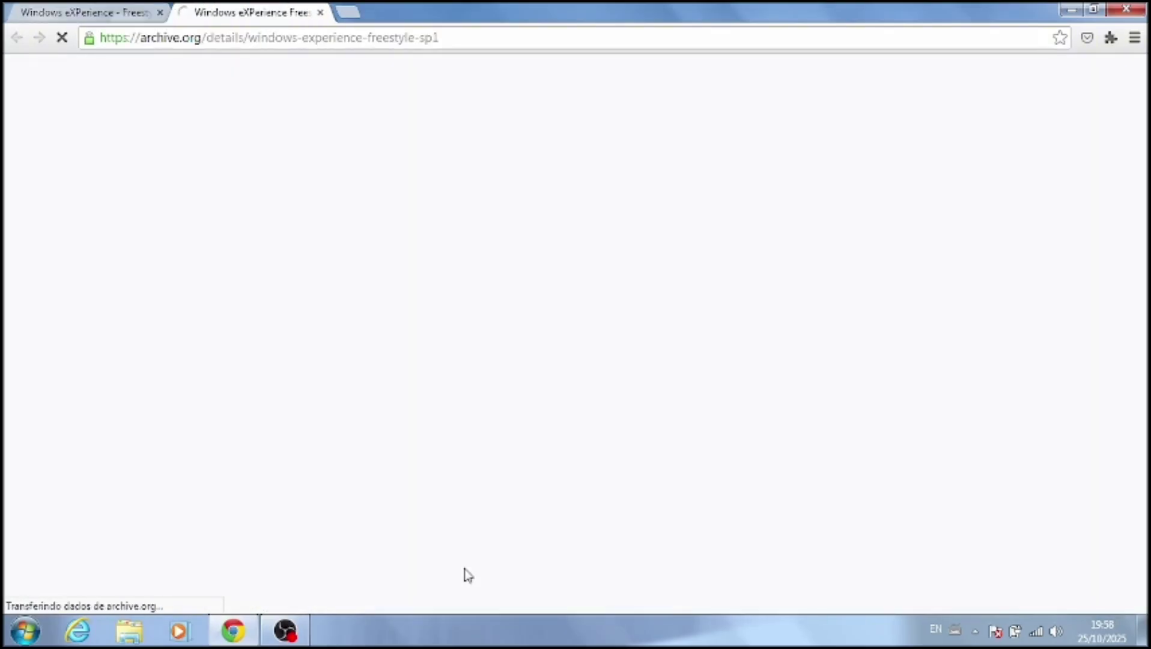
Copy the link address of the ISO image from the download options on the archive.org page.
{"action": "scroll", "coordinate": [468, 573], "scroll_direction": "down", "scroll_amount": 4}
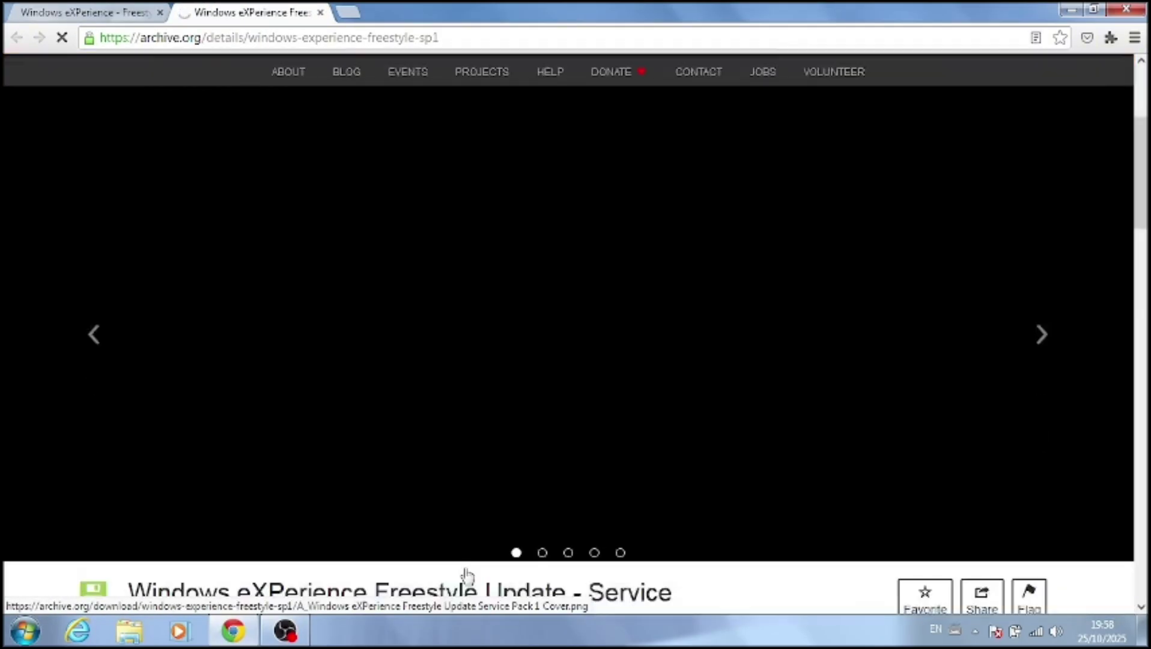
{"action": "scroll", "coordinate": [467, 574], "scroll_direction": "down", "scroll_amount": 8}
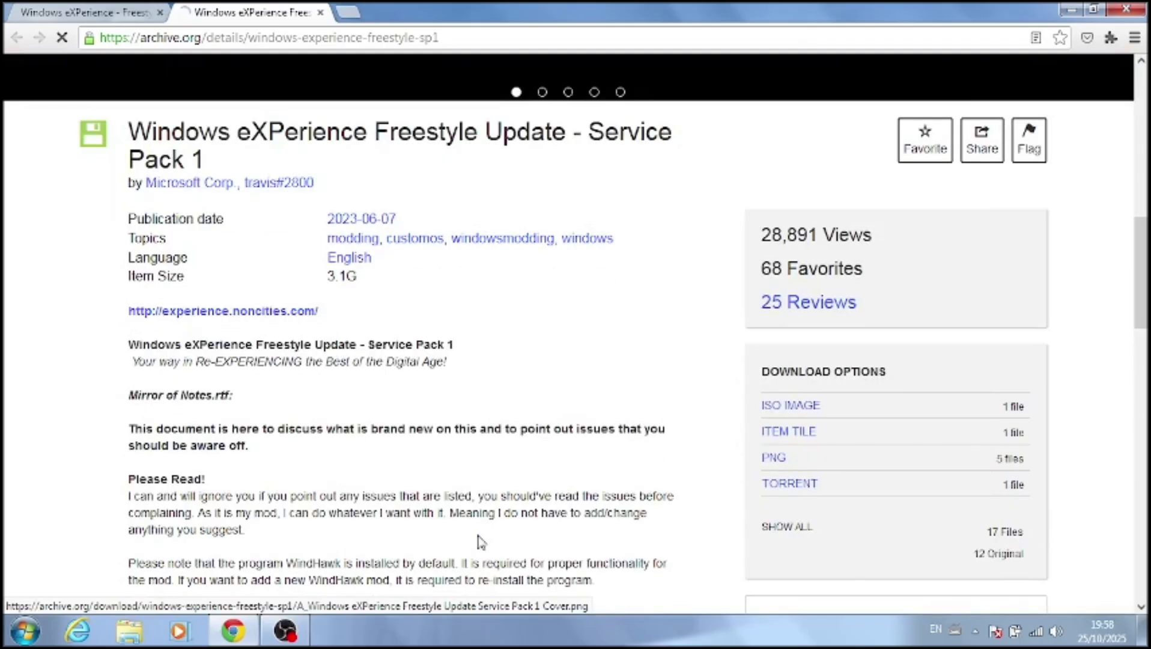
{"action": "scroll", "coordinate": [513, 393], "scroll_direction": "down", "scroll_amount": 3}
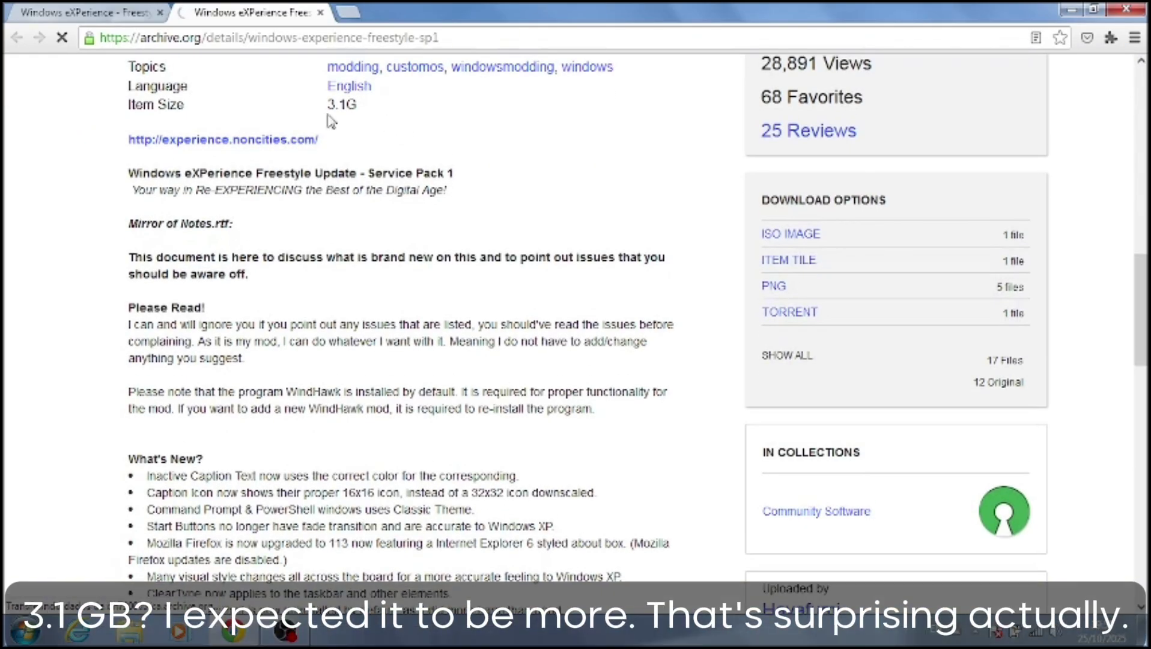
{"action": "left_click", "coordinate": [833, 234]}
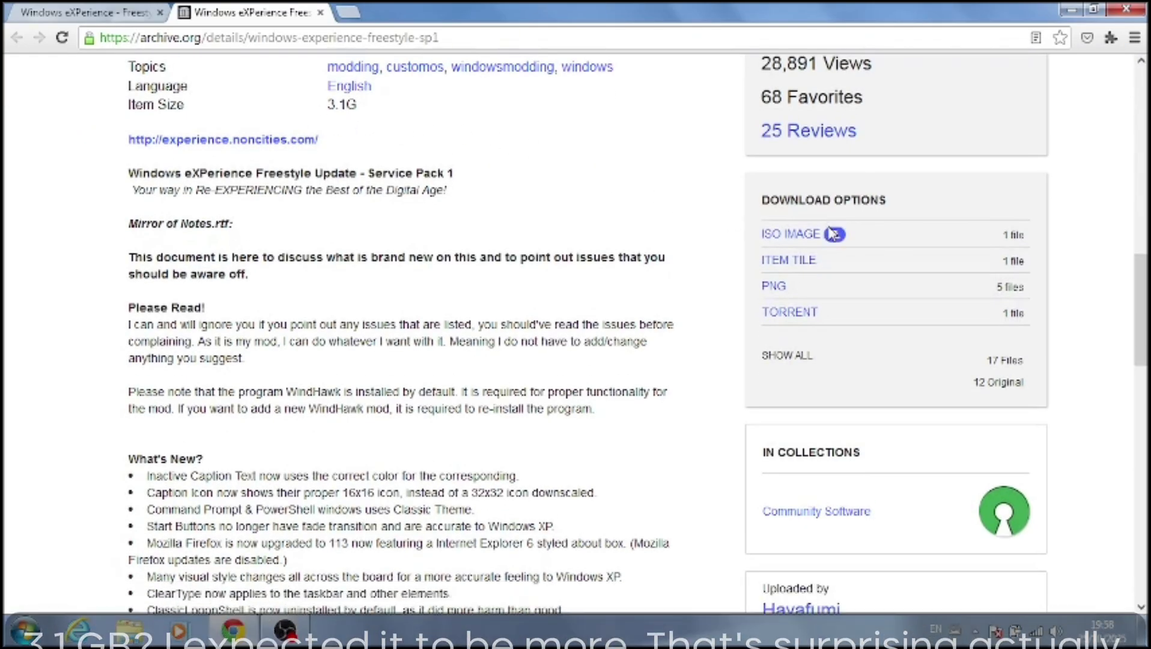
{"action": "right_click", "coordinate": [799, 237]}
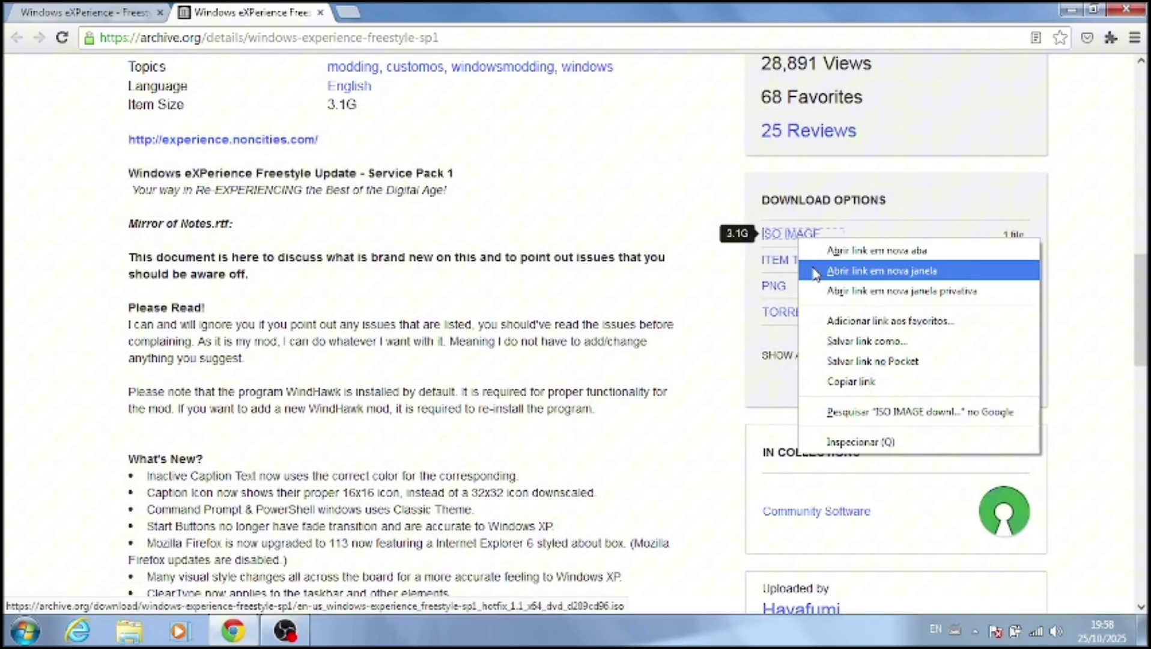
{"action": "left_click", "coordinate": [854, 382]}
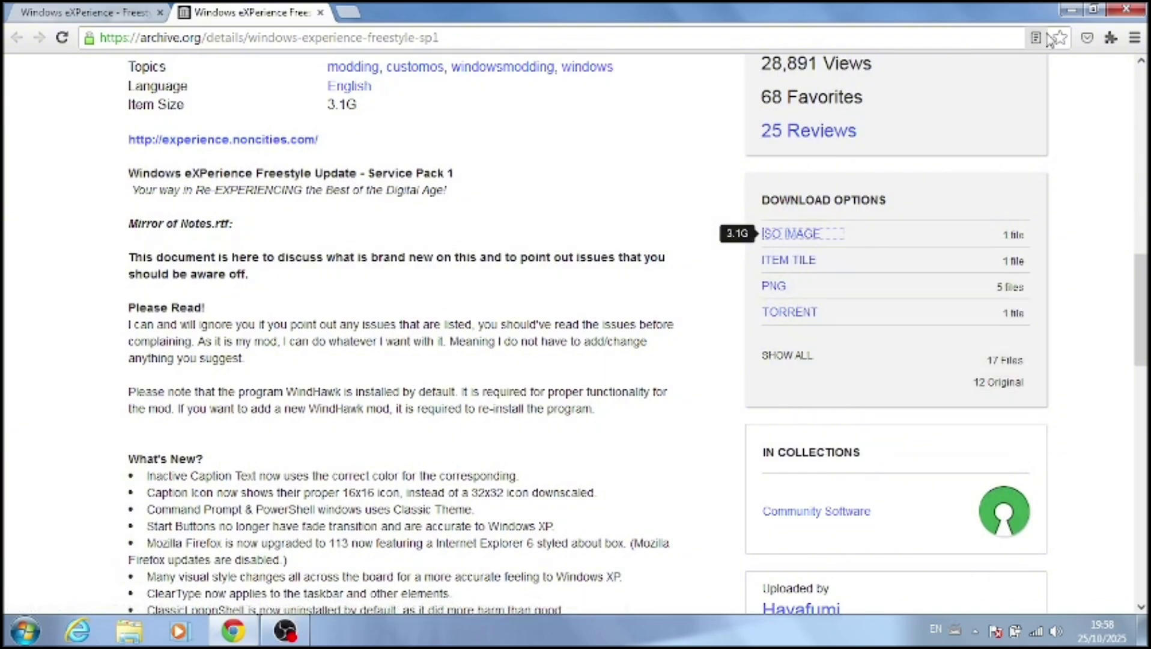
Switch to Free Download Manager and start downloading the ISO from the copied link.
{"action": "left_click", "coordinate": [1062, 9]}
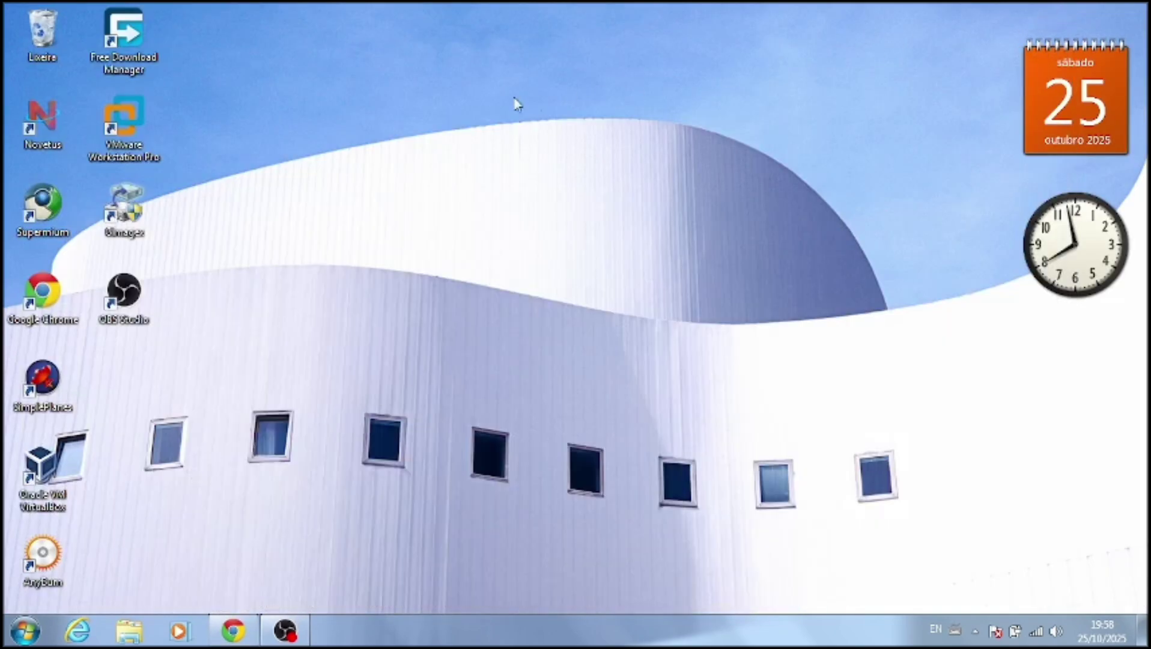
{"action": "double_click", "coordinate": [140, 35]}
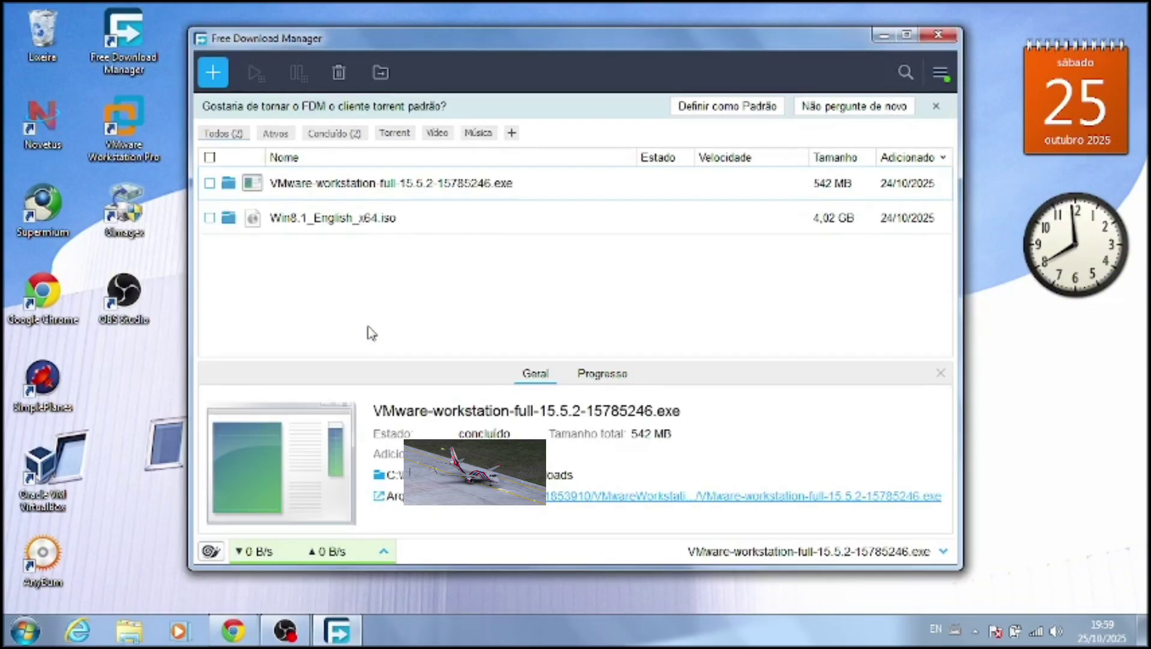
{"action": "left_click", "coordinate": [204, 81]}
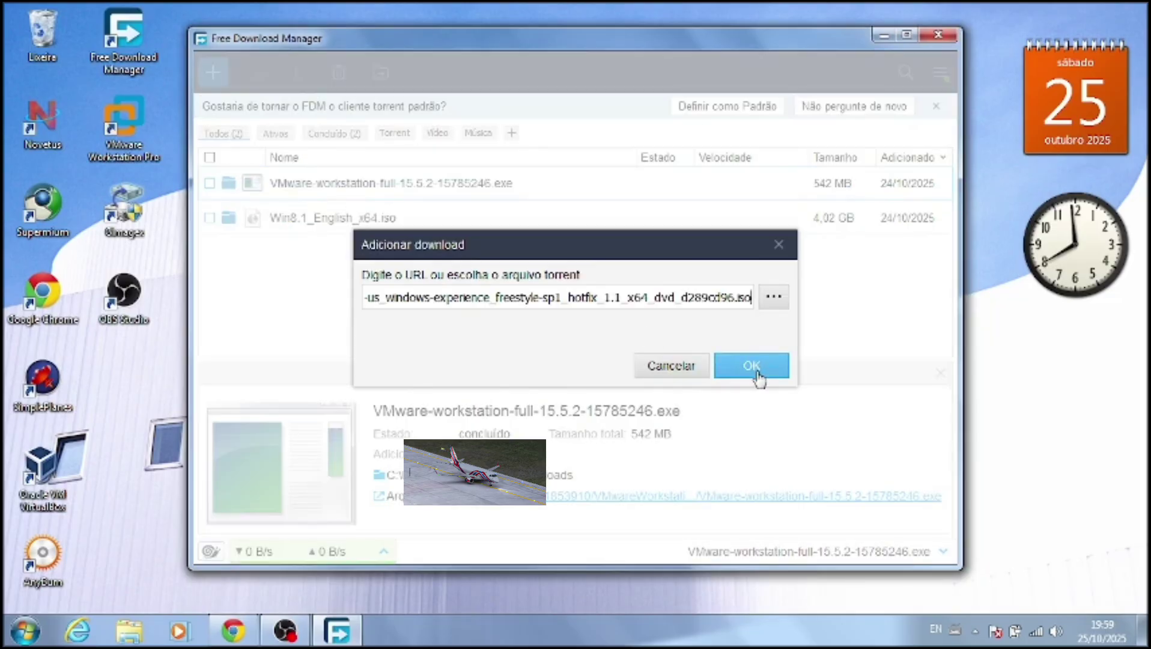
{"action": "left_click", "coordinate": [752, 366]}
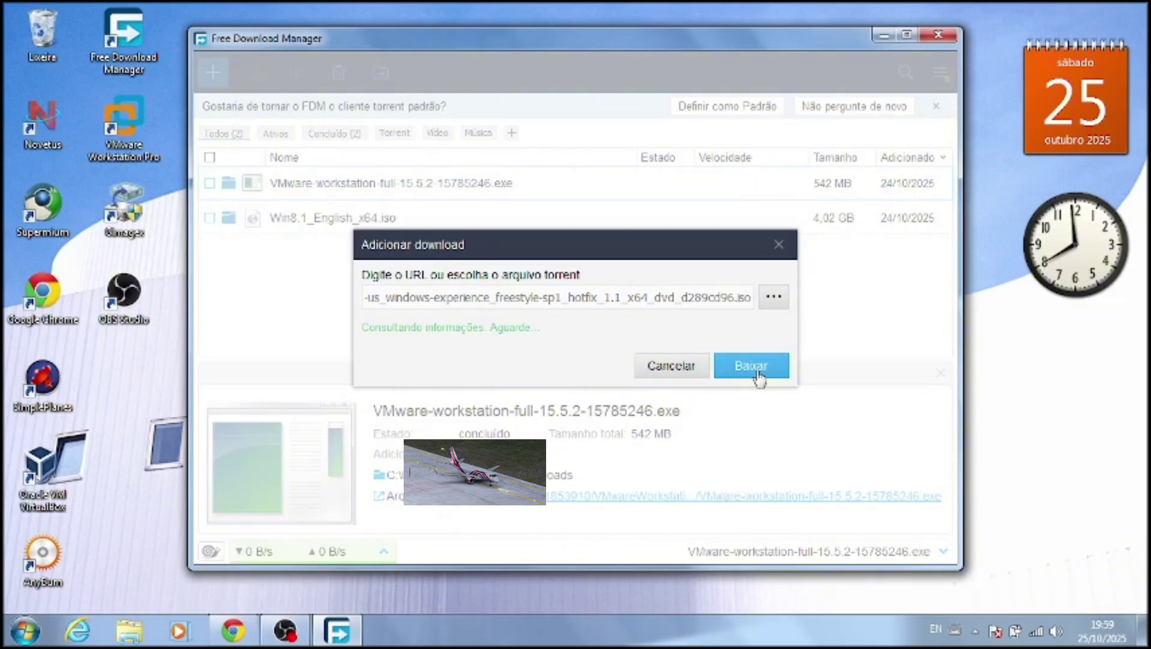
{"action": "left_click", "coordinate": [756, 372]}
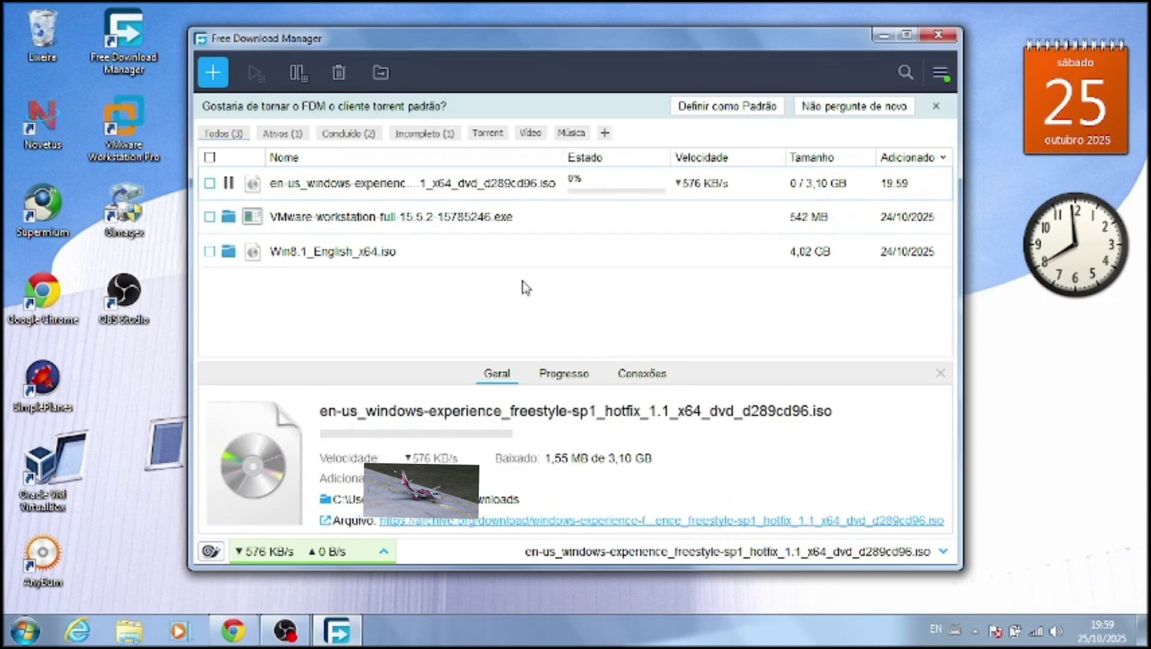
Wait for the ISO download to finish and close Free Download Manager.
{"action": "mouse_move", "coordinate": [690, 195]}
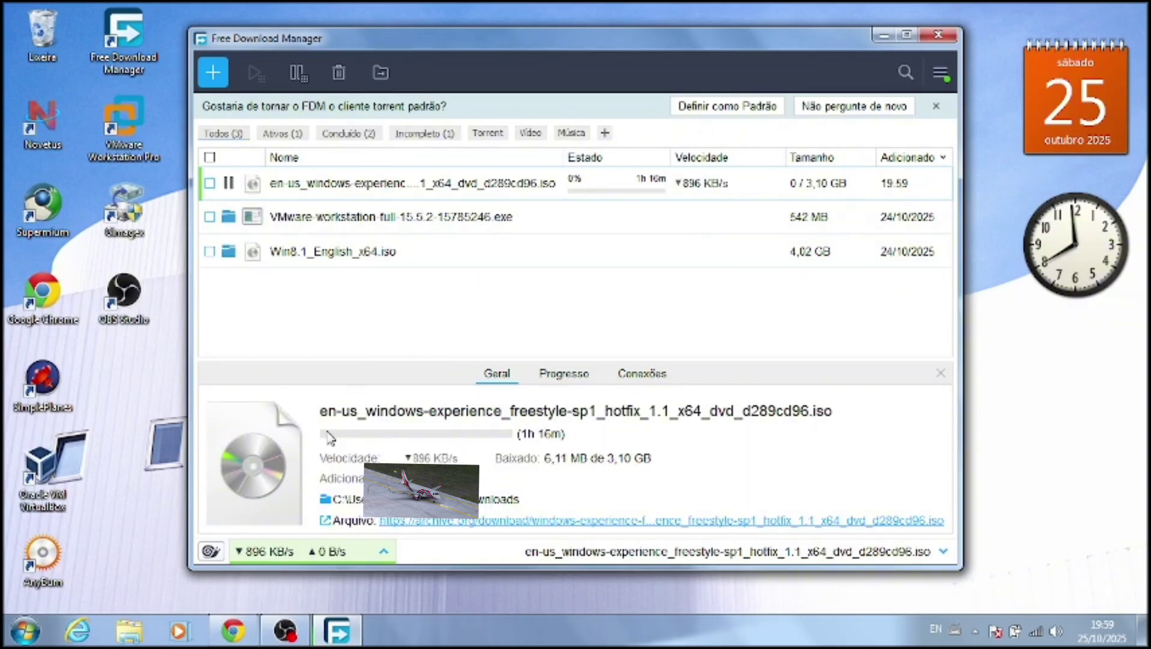
{"action": "left_click", "coordinate": [286, 629]}
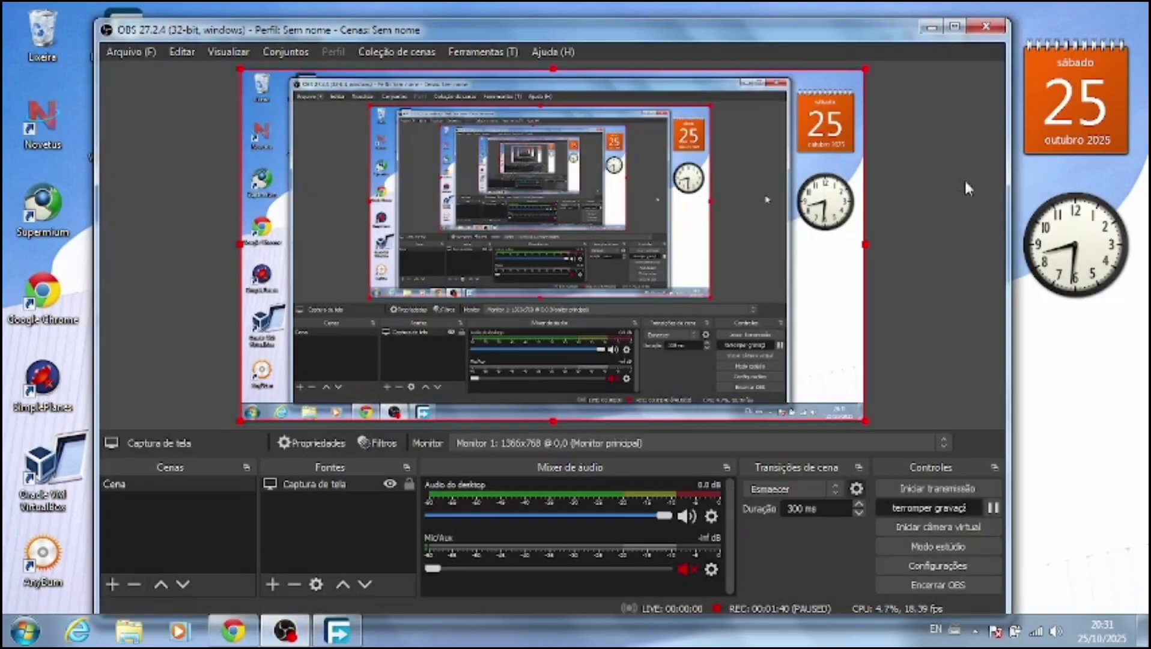
{"action": "left_click", "coordinate": [930, 26]}
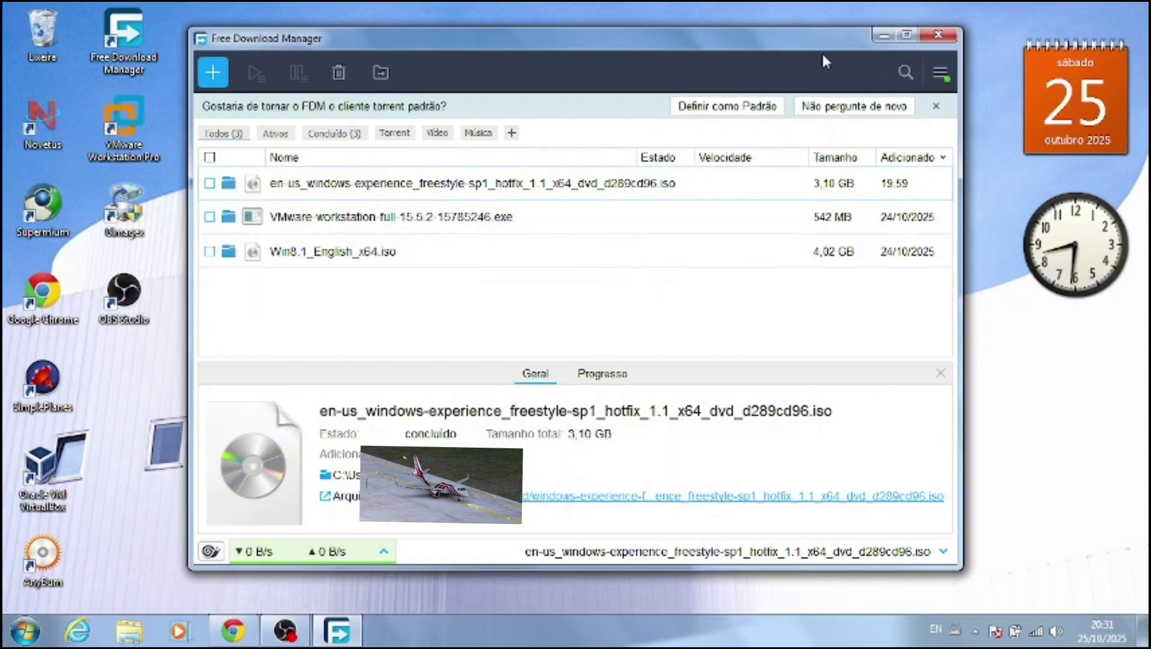
{"action": "left_click", "coordinate": [938, 35]}
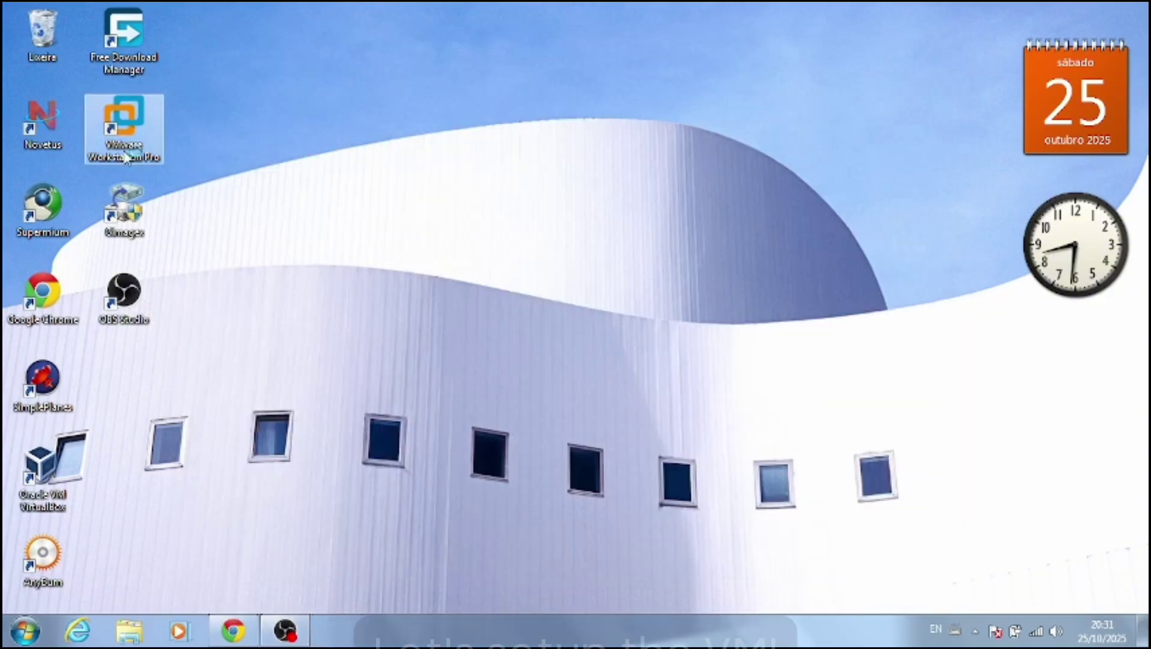
Launch VMware Workstation Pro and start creating a new virtual machine with the Typical configuration.
{"action": "double_click", "coordinate": [125, 156]}
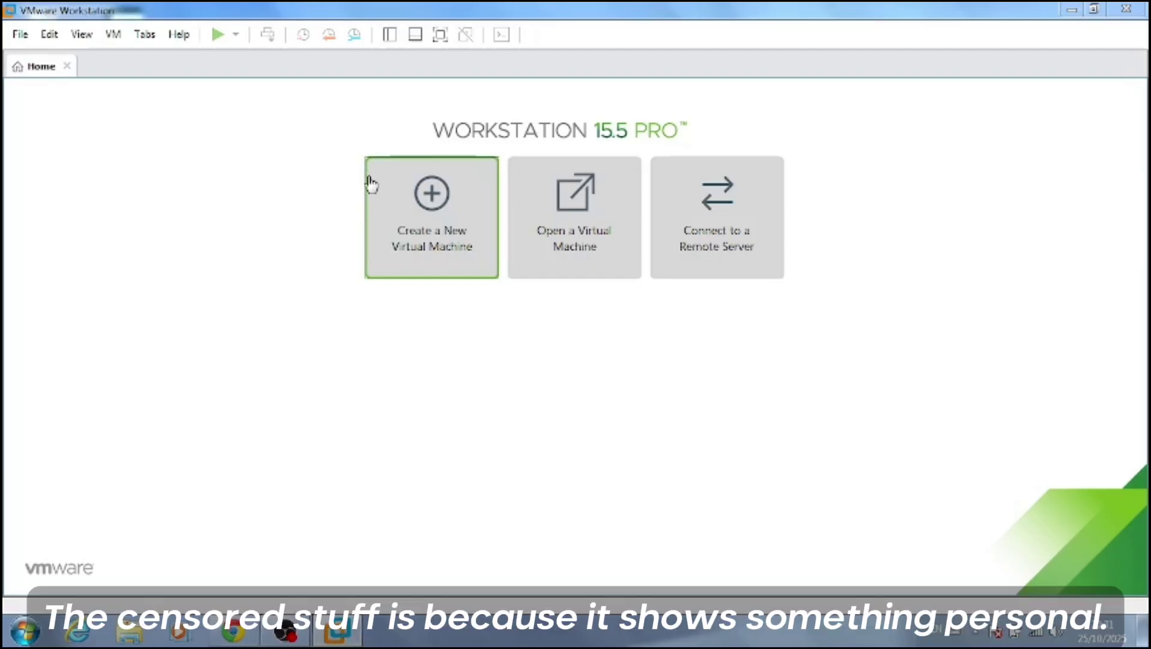
{"action": "left_click", "coordinate": [370, 183]}
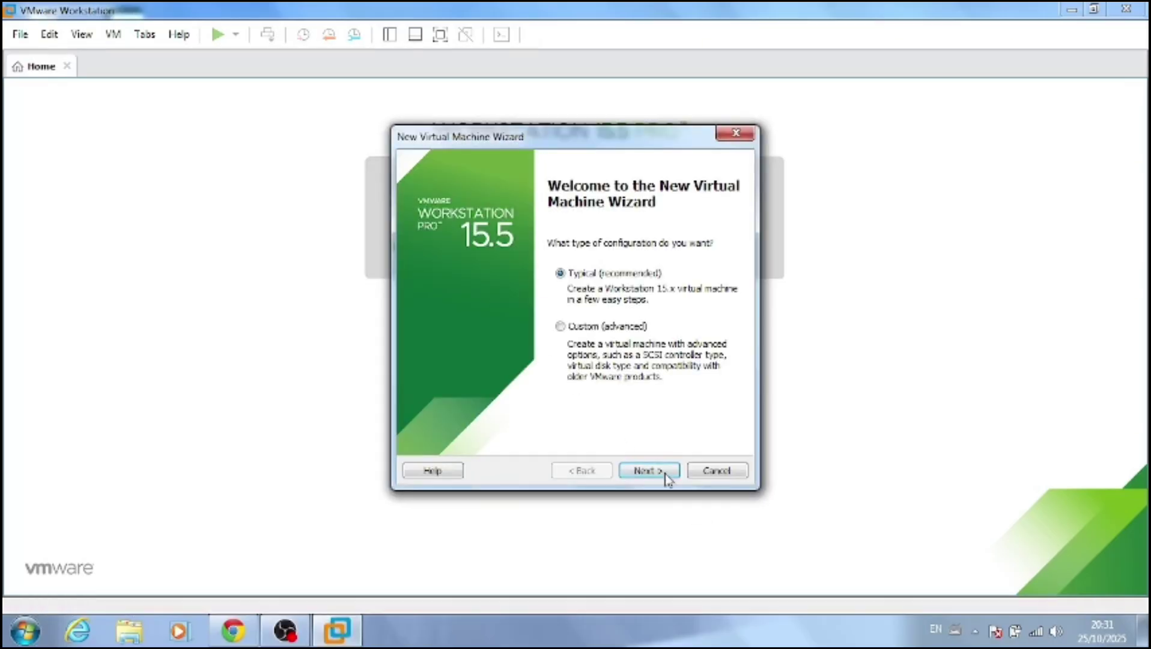
{"action": "left_click", "coordinate": [661, 469]}
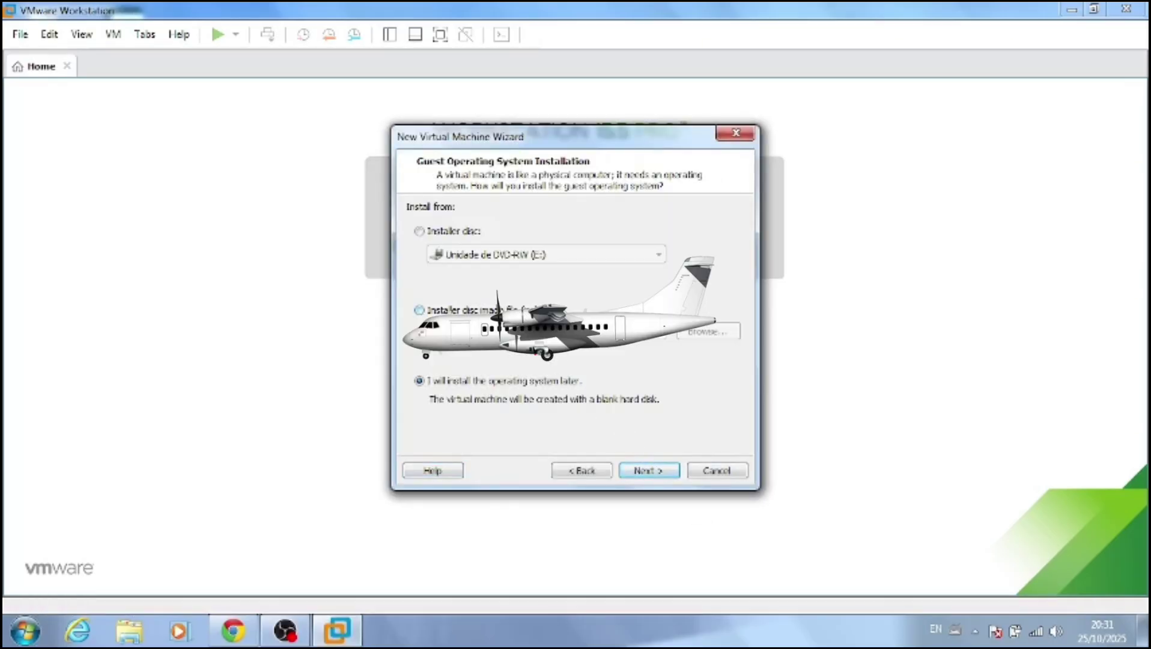
Set the guest system's installer disc image to the windows-experience_freestyle-sp1_hotfix_1.1 ISO in the Downloads folder.
{"action": "left_click", "coordinate": [419, 310]}
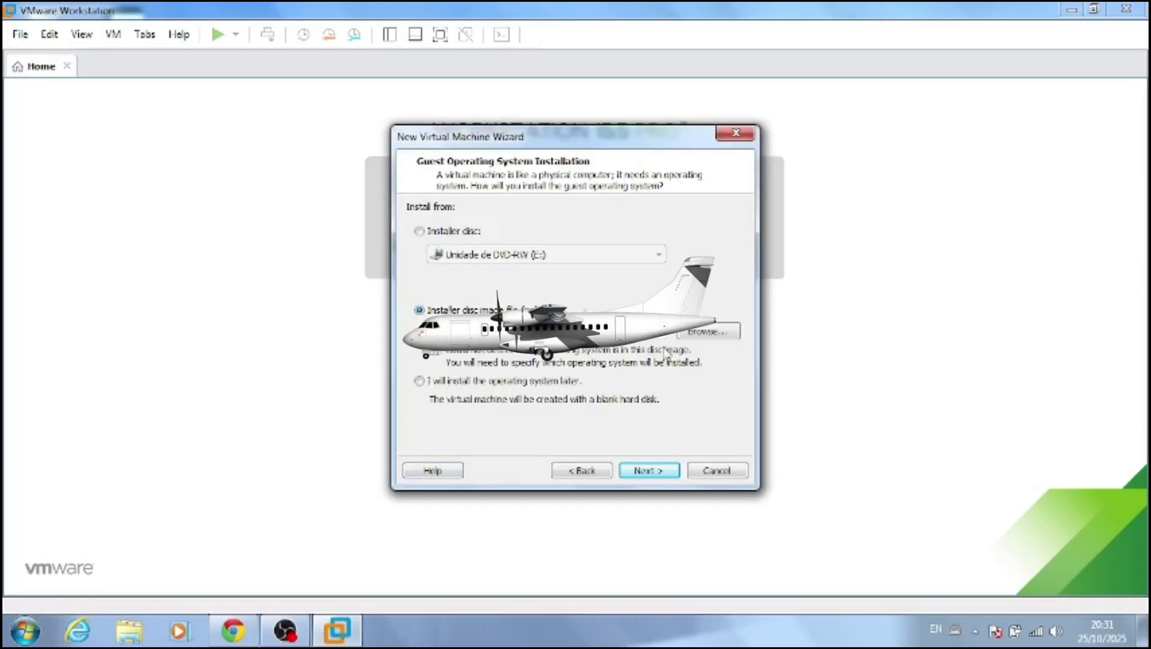
{"action": "left_click", "coordinate": [707, 334]}
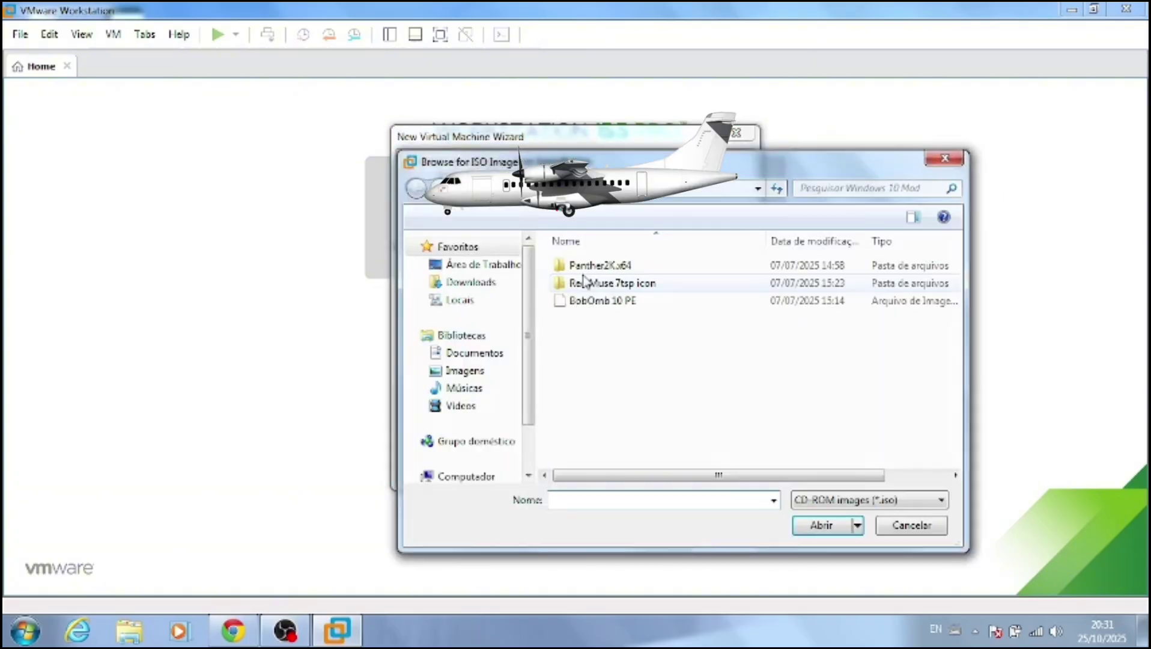
{"action": "left_click", "coordinate": [479, 281]}
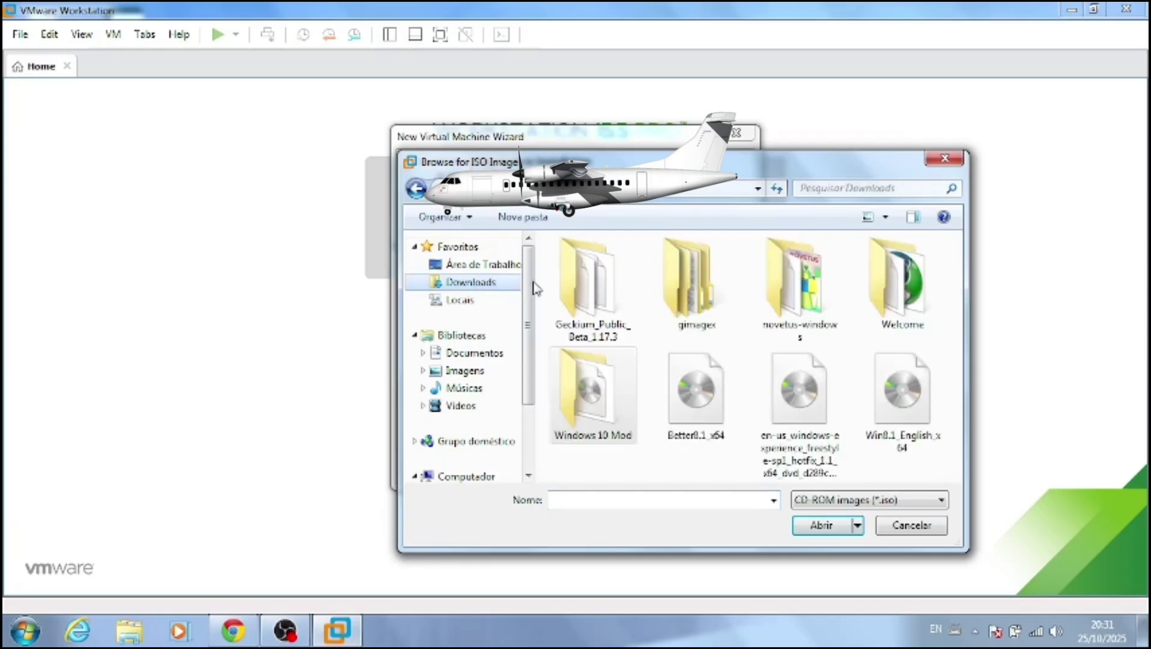
{"action": "double_click", "coordinate": [825, 408]}
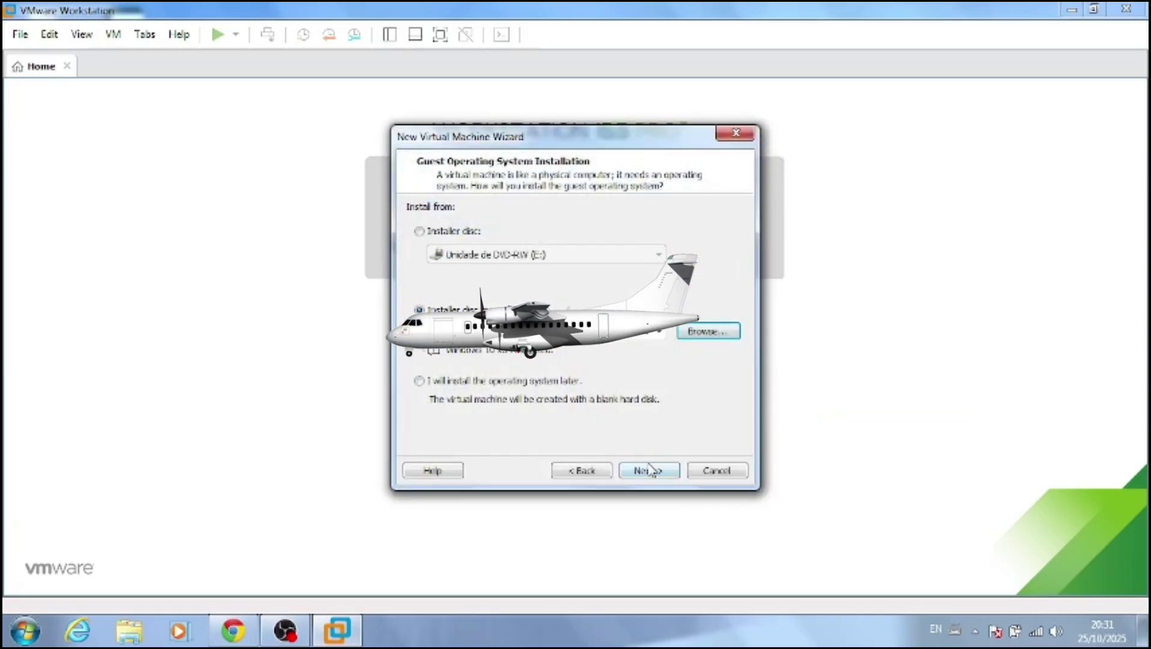
{"action": "left_click", "coordinate": [653, 468]}
Replace the ending after "Windows" in the virtual machine's name with "eXperience" and set the maximum disk size to 100 GB.
{"action": "left_click_drag", "start_coordinate": [542, 227], "coordinate": [460, 251]}
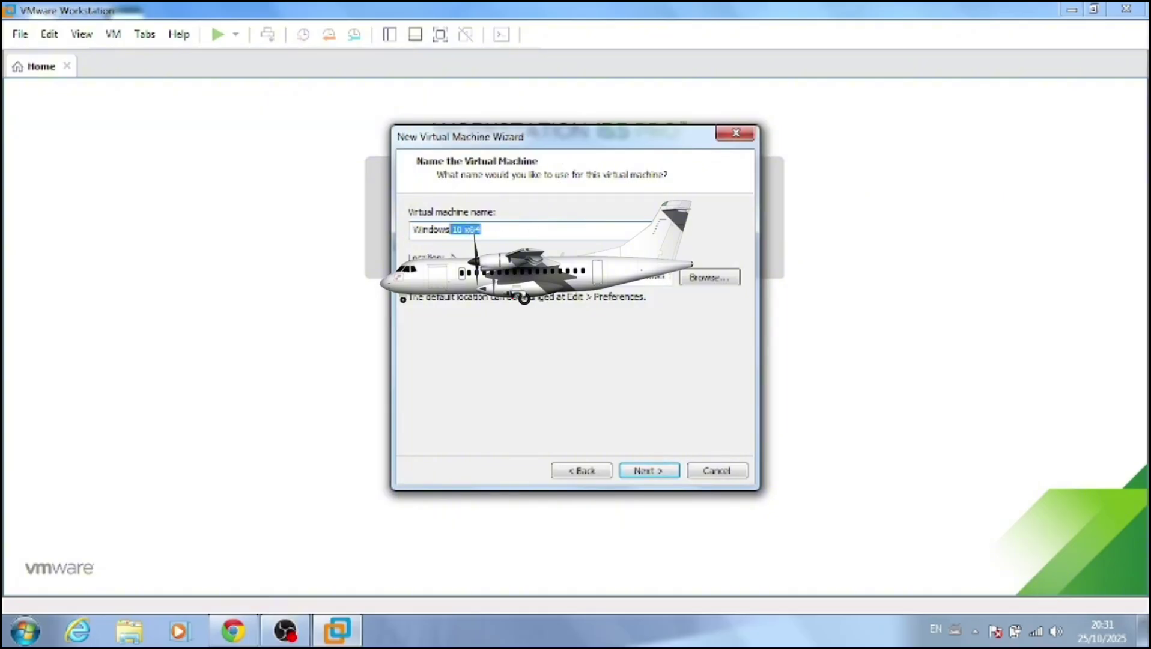
{"action": "type", "text": "eXperience"}
{"action": "key", "text": "Return"}
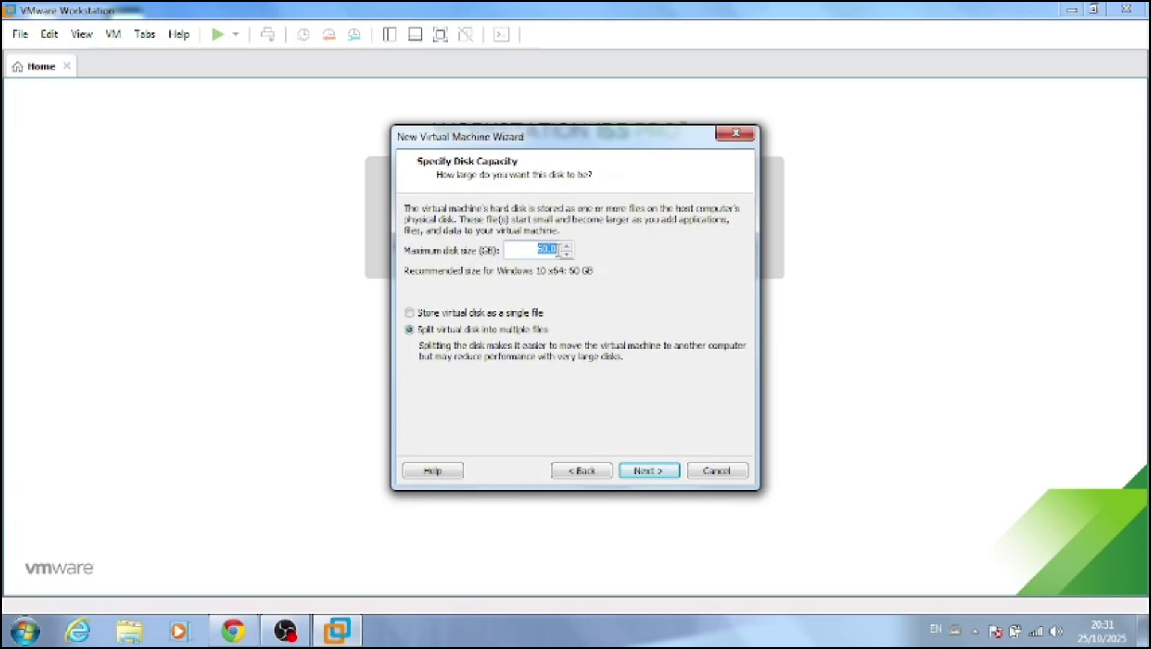
{"action": "left_click", "coordinate": [543, 251]}
{"action": "key", "text": "Return"}
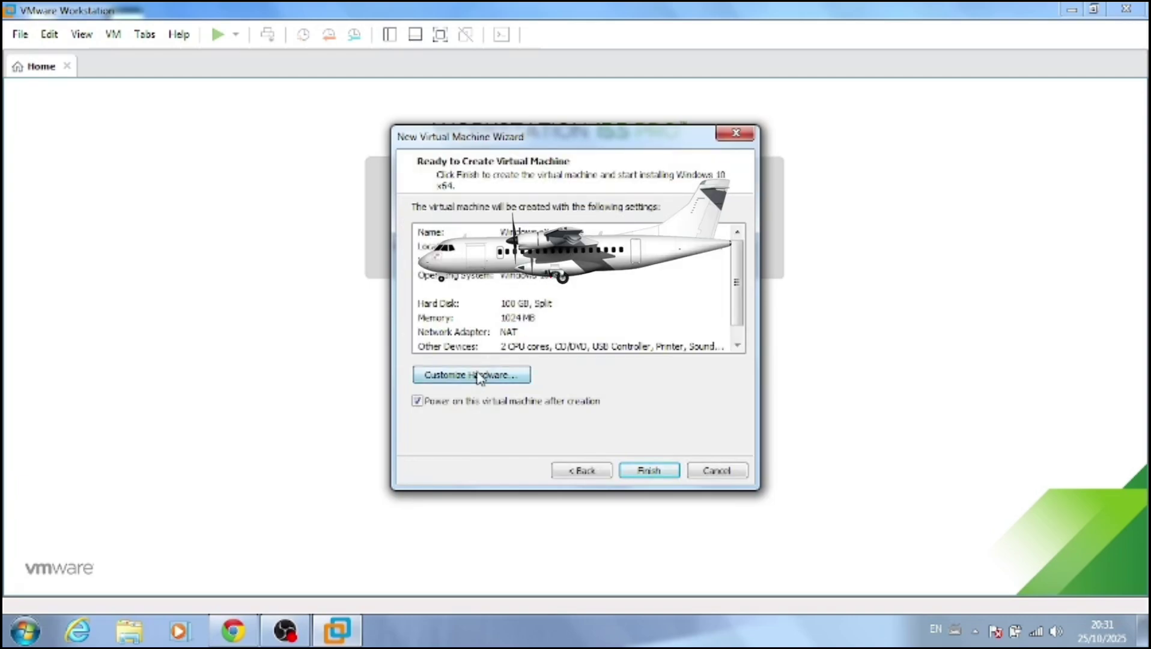
Set the new virtual machine's memory to 1448 MB and create it with powering on after creation turned off.
{"action": "left_click", "coordinate": [477, 375]}
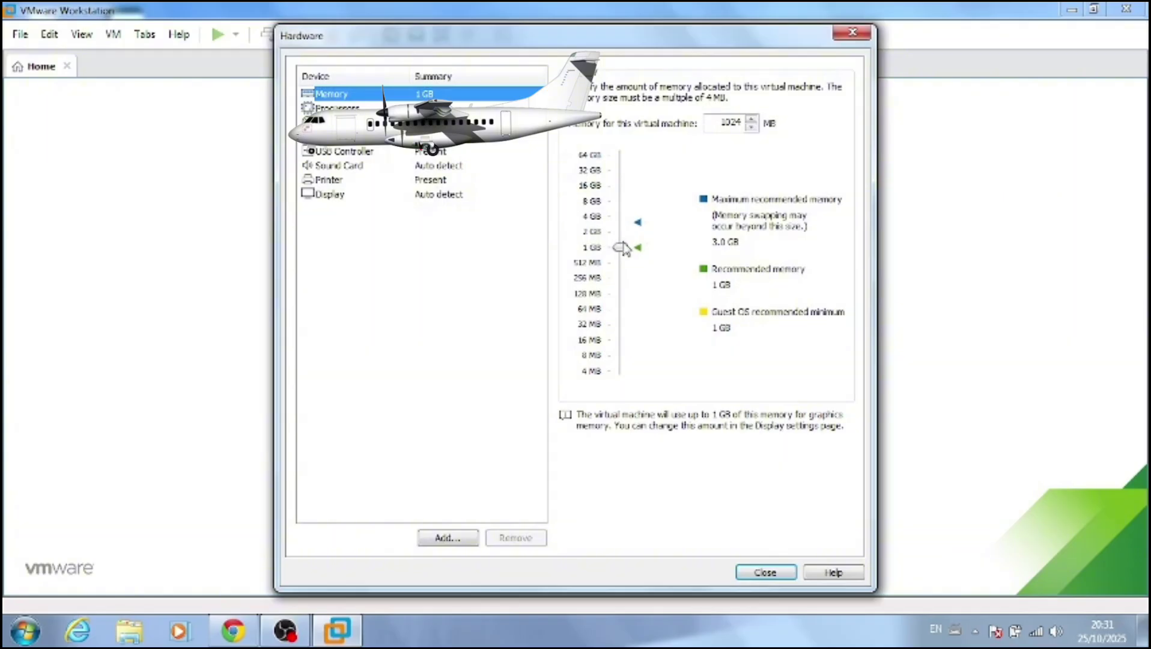
{"action": "left_click_drag", "start_coordinate": [623, 247], "coordinate": [626, 241]}
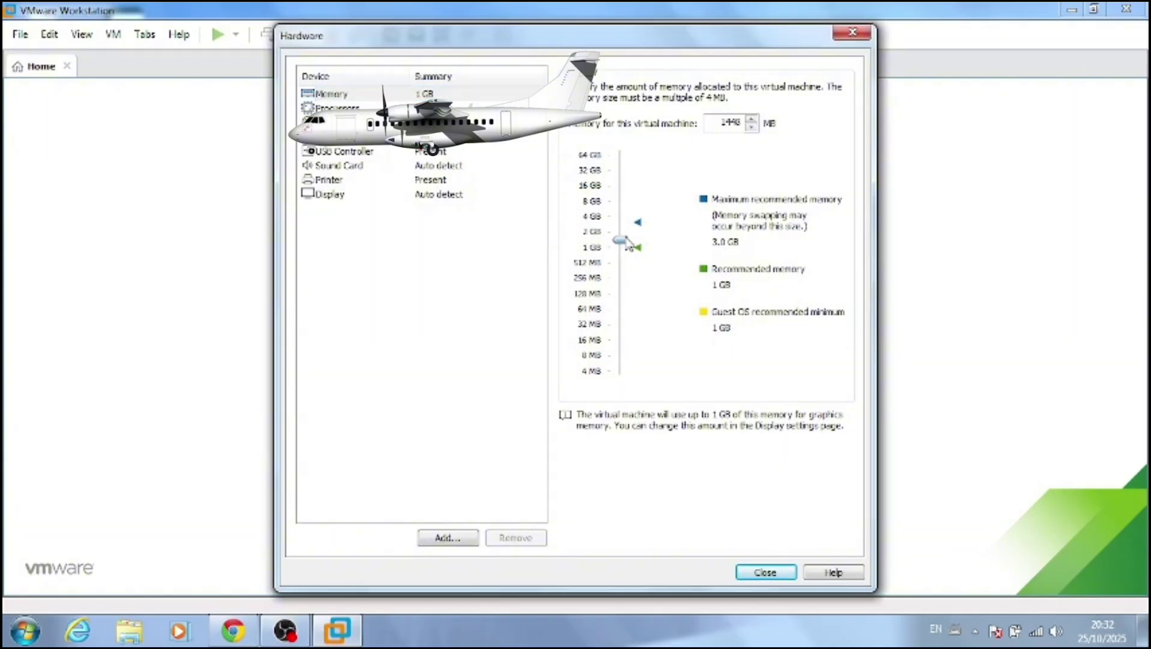
{"action": "left_click", "coordinate": [745, 572]}
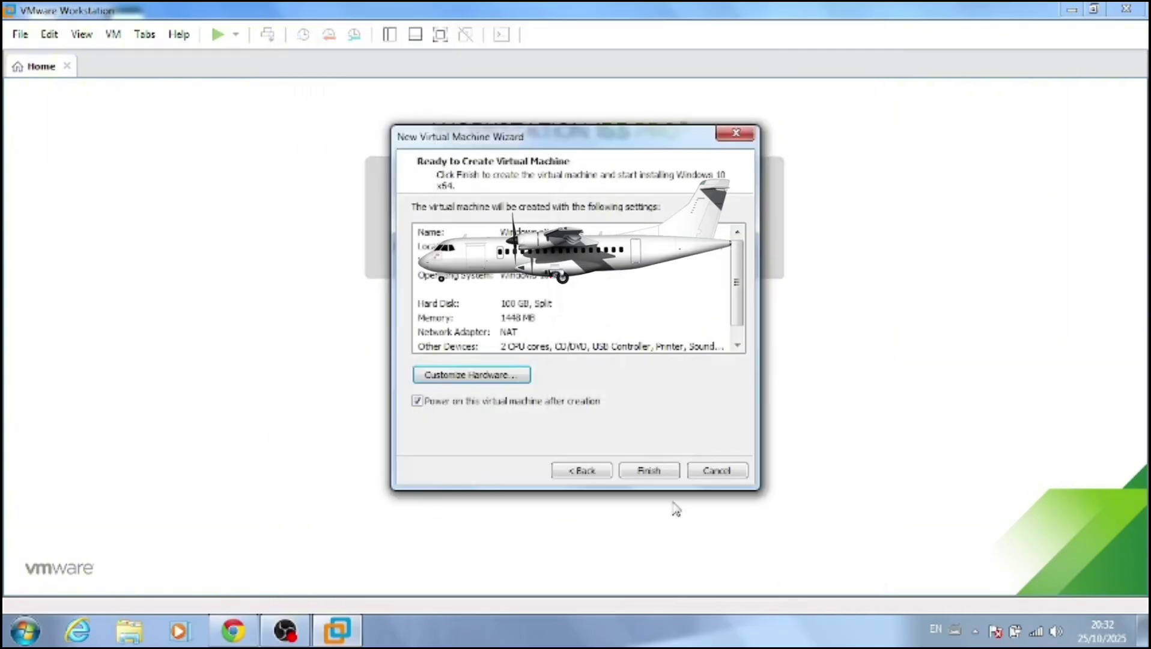
{"action": "left_click", "coordinate": [547, 402]}
{"action": "left_click", "coordinate": [640, 475]}
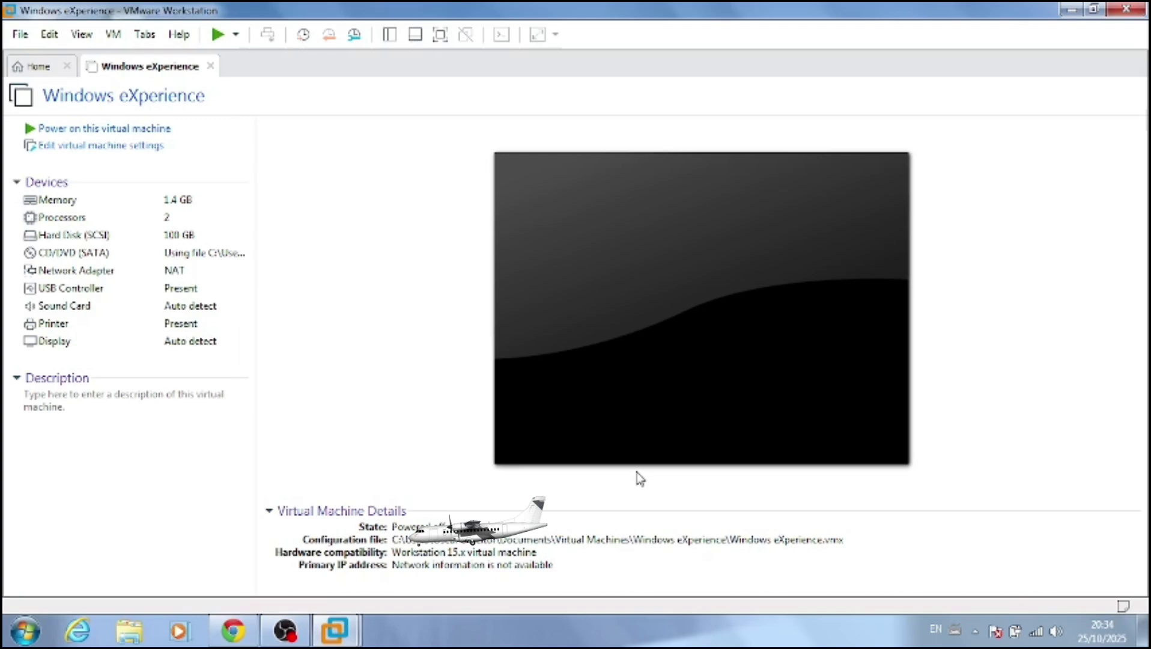
Power on the Windows eXperience virtual machine and try to boot it from the CD or DVD.
{"action": "left_click", "coordinate": [155, 129]}
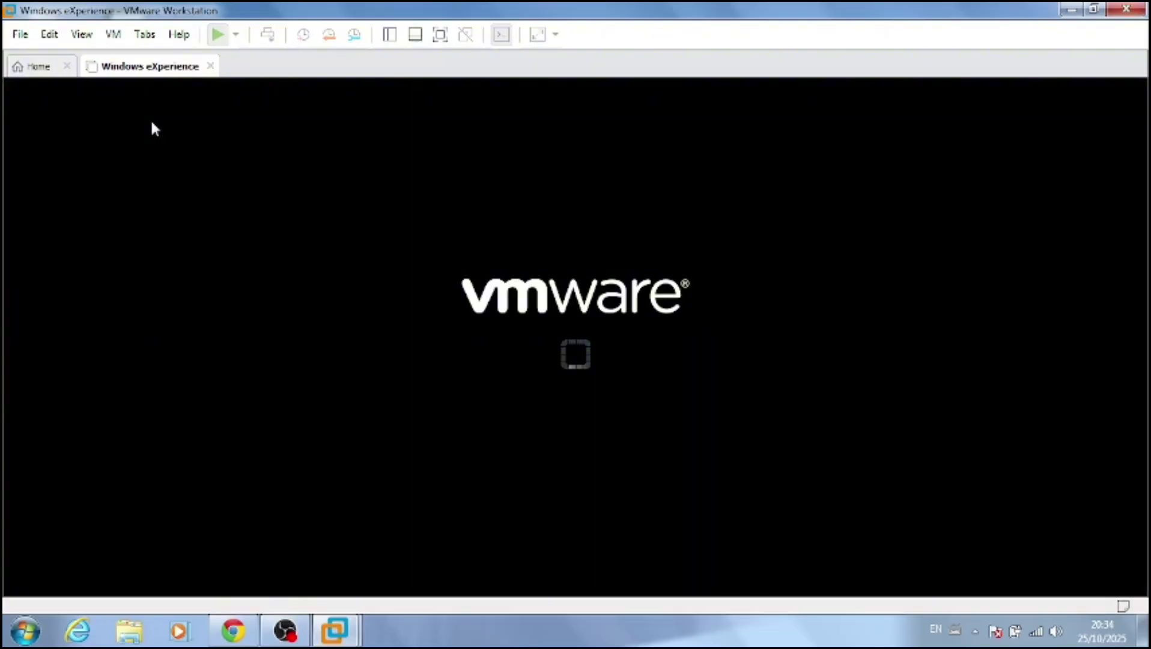
{"action": "key", "text": "alt+v"}
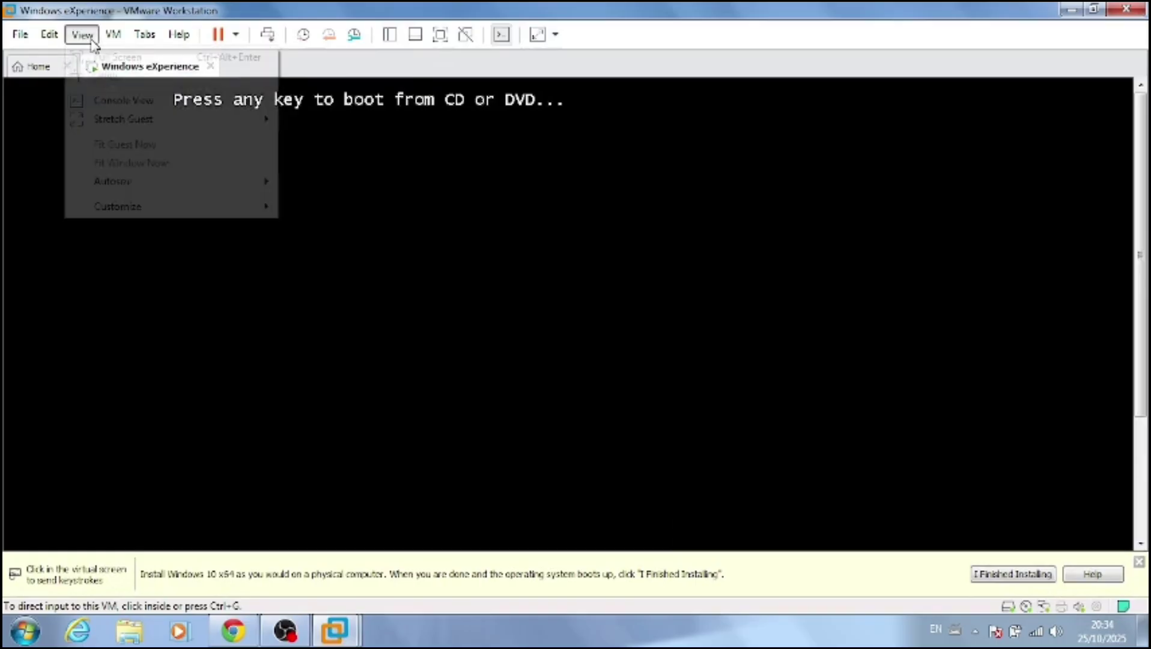
{"action": "left_click", "coordinate": [336, 137]}
{"action": "left_click", "coordinate": [443, 181]}
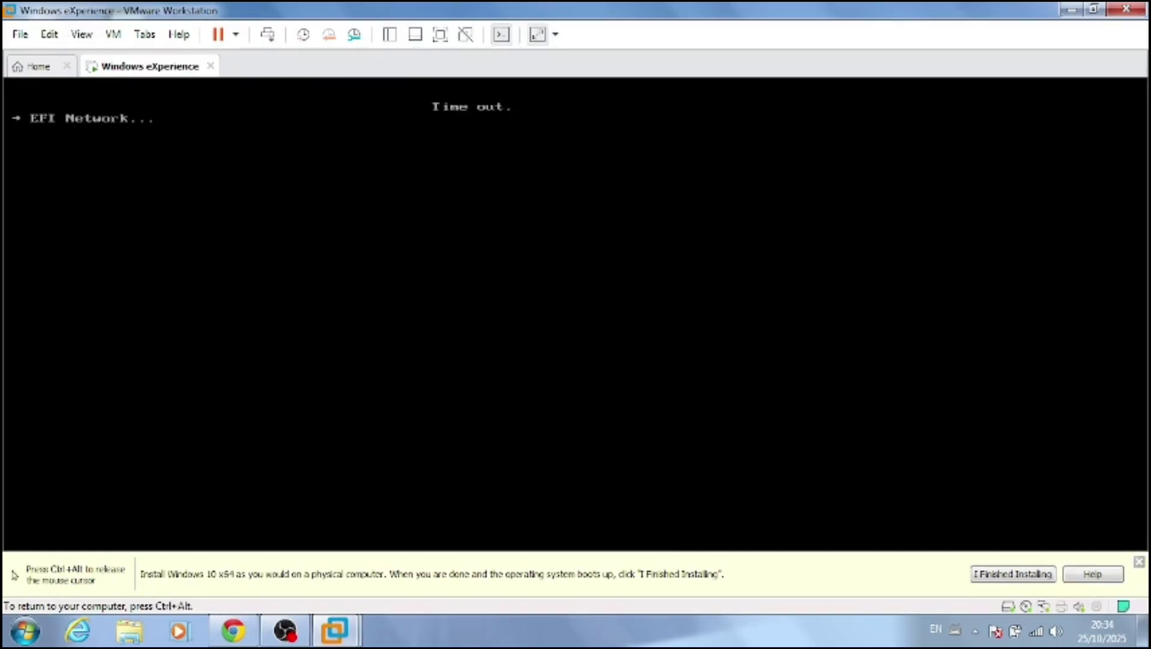
Dismiss the installation hint, then reset the virtual machine and boot it from the CD or DVD.
{"action": "key", "text": "ctrl+alt"}
{"action": "left_click", "coordinate": [1138, 561]}
{"action": "left_click", "coordinate": [236, 35]}
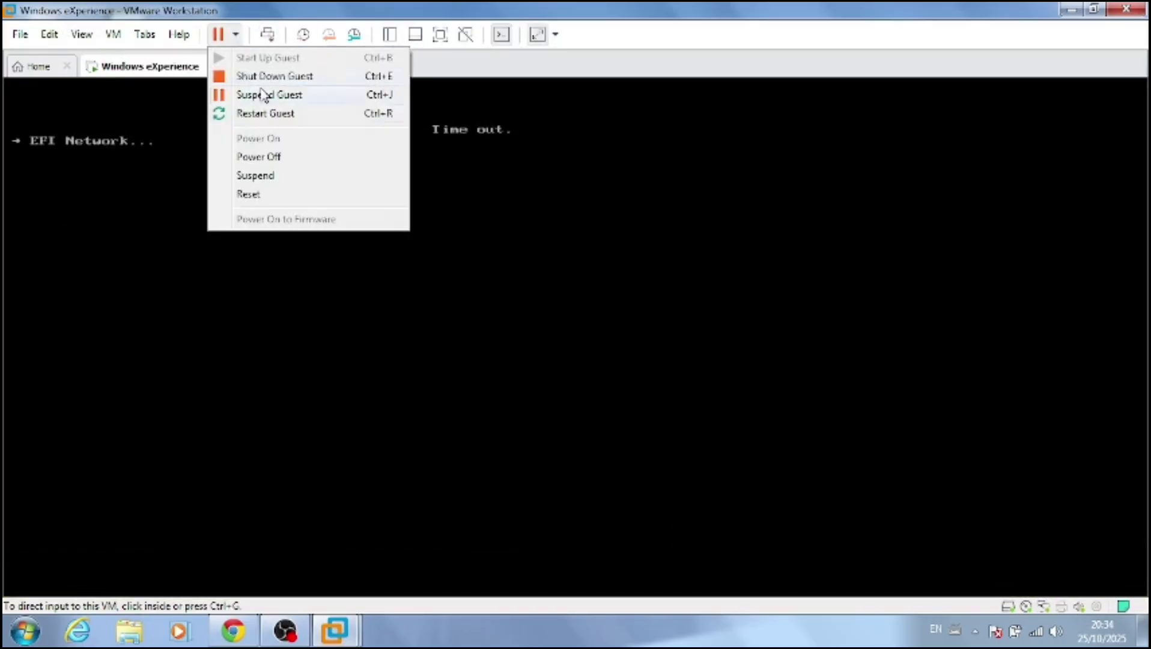
{"action": "left_click", "coordinate": [248, 194]}
{"action": "left_click", "coordinate": [599, 344]}
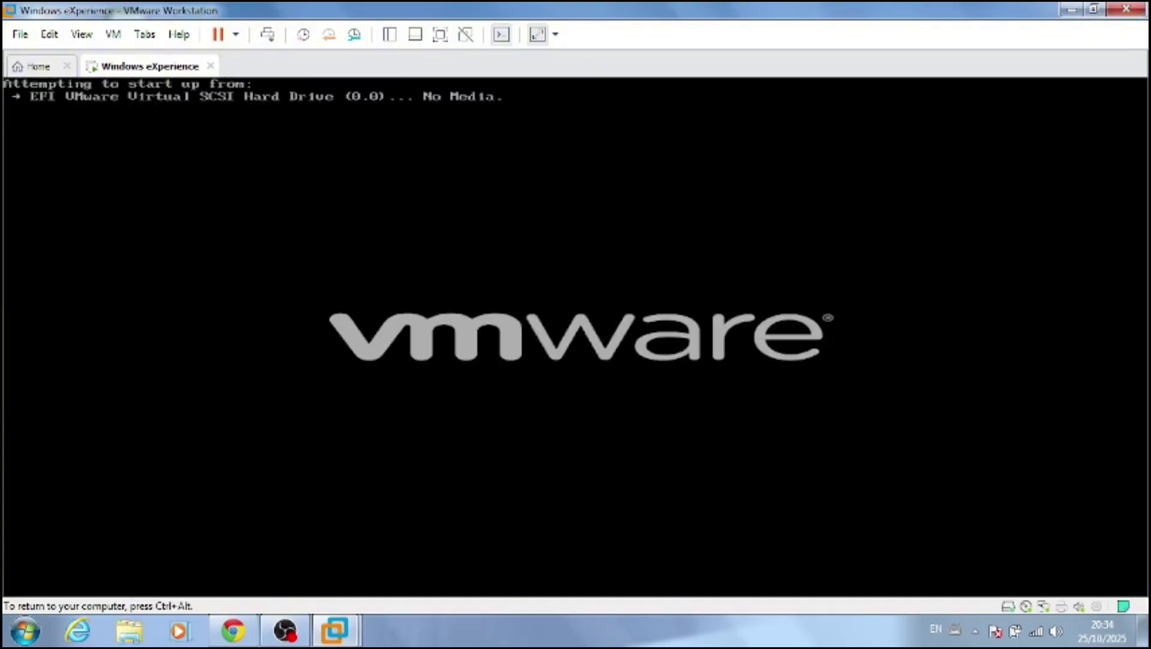
{"action": "key", "text": "Return"}
Release the cursor from the guest and switch the virtual machine to full screen.
{"action": "key", "text": "ctrl+alt"}
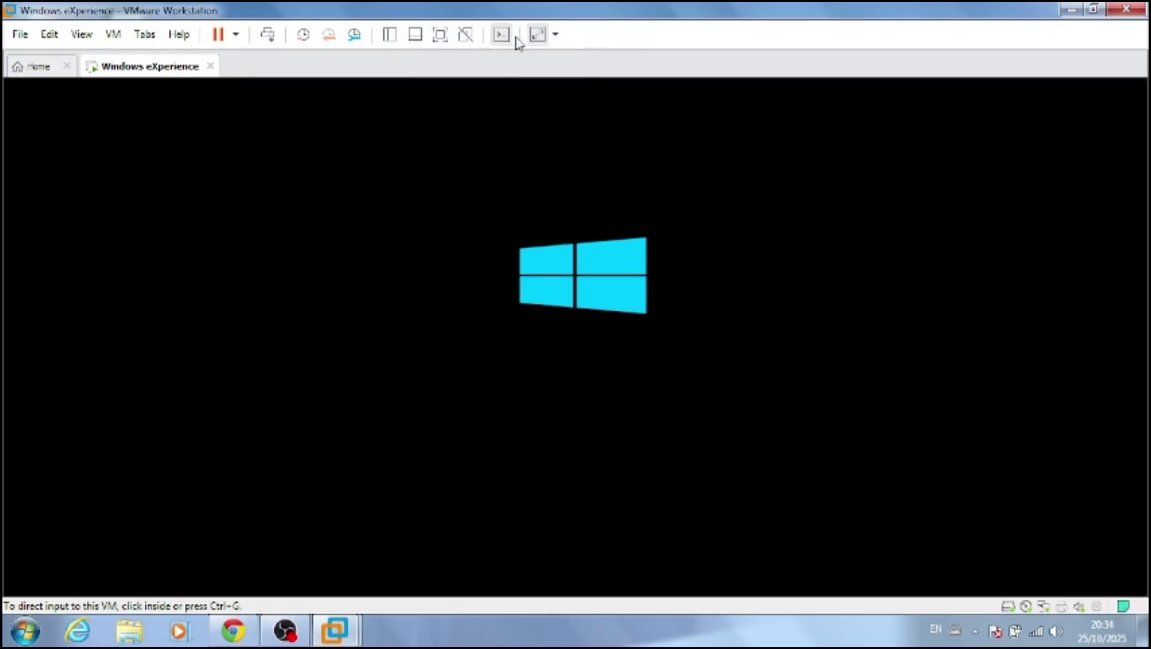
{"action": "left_click", "coordinate": [497, 37]}
{"action": "left_click", "coordinate": [498, 39]}
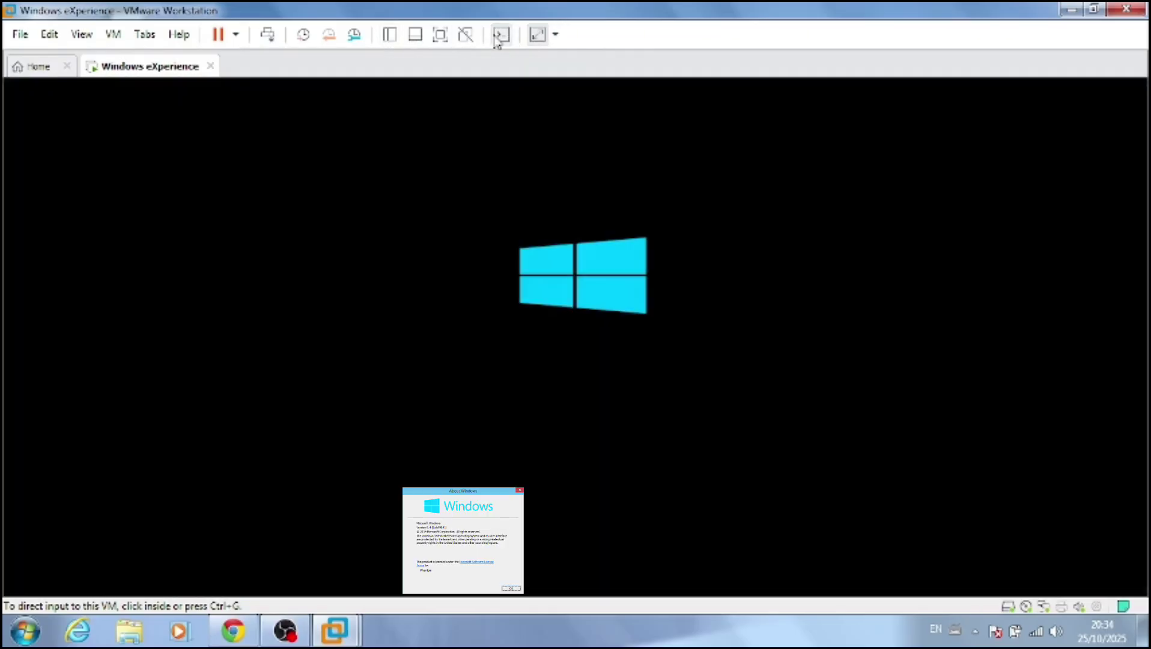
{"action": "left_click", "coordinate": [441, 36]}
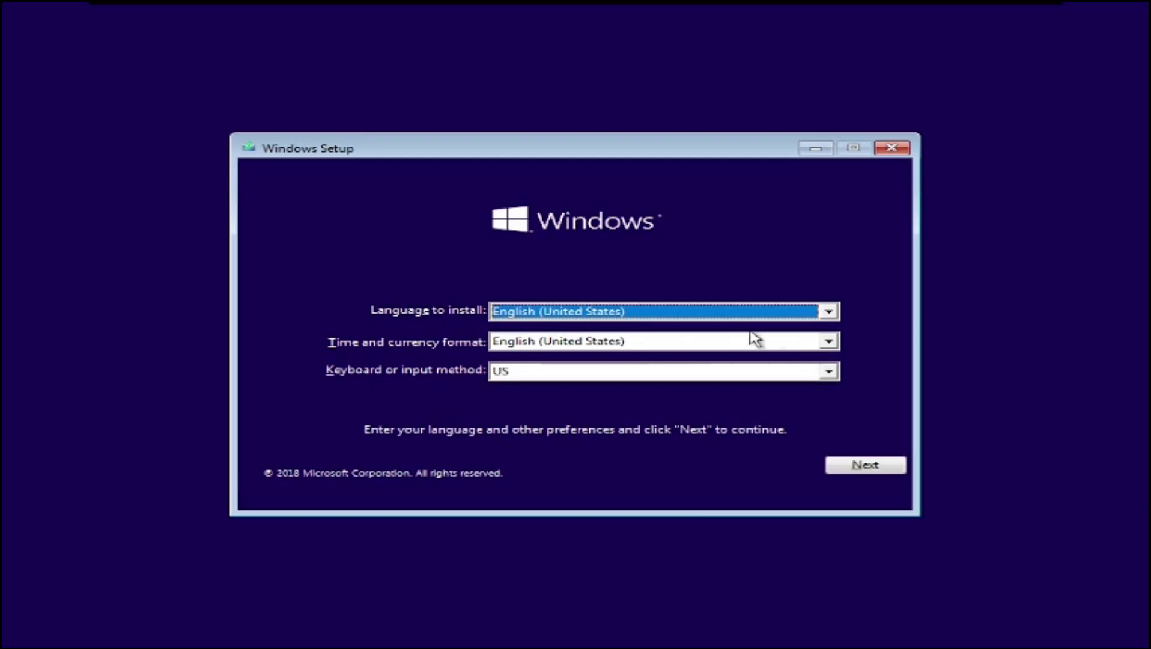
{"action": "left_click", "coordinate": [801, 341]}
{"action": "left_click", "coordinate": [798, 371]}
{"action": "left_click", "coordinate": [799, 378]}
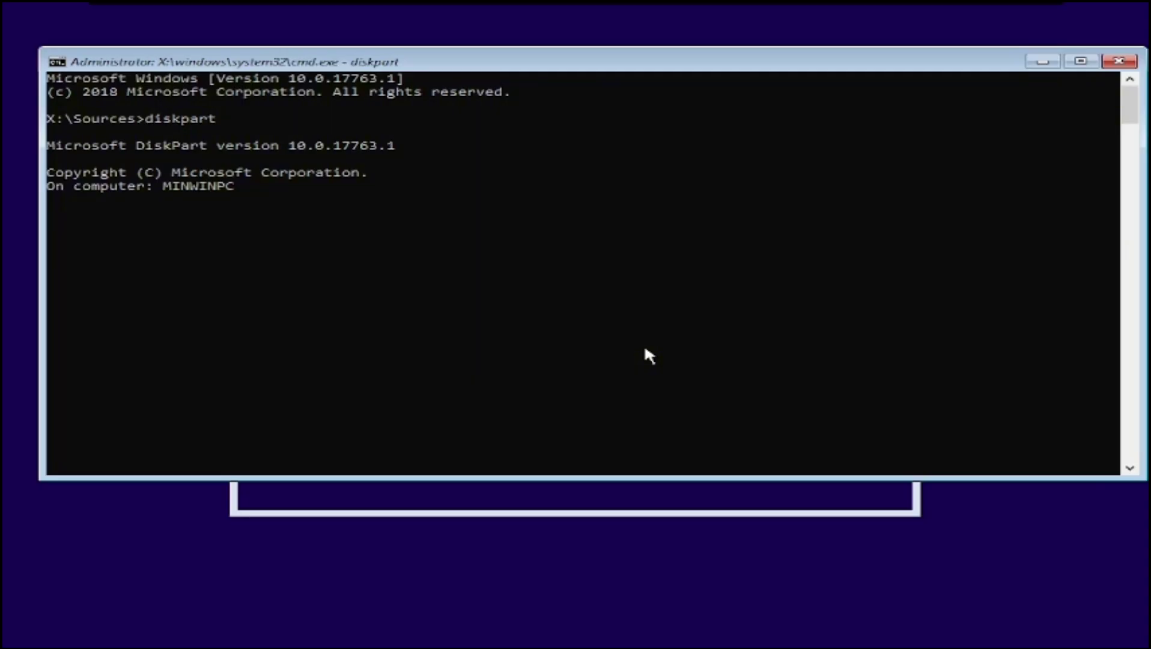
Start DiskPart in the setup command prompt, select disk 0 and convert it to GPT.
{"action": "key", "text": "Return"}
{"action": "type", "text": "lis di"}
{"action": "key", "text": "Escape"}
{"action": "type", "text": "sel dis 0"}
{"action": "key", "text": "Return"}
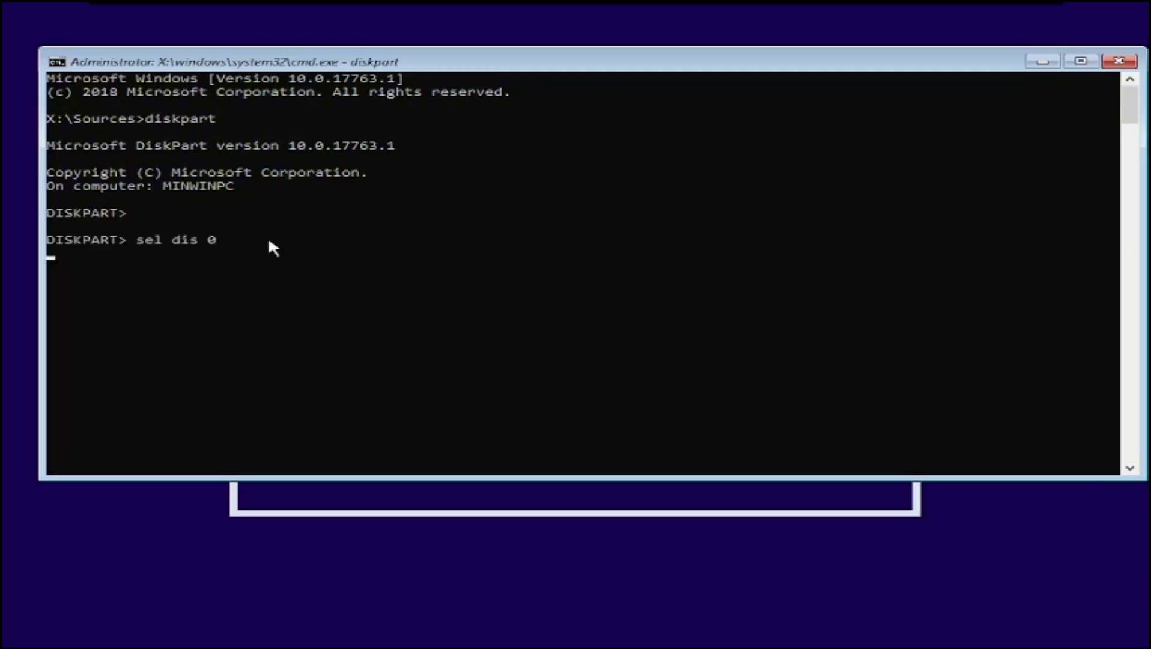
{"action": "type", "text": "conv gpt"}
{"action": "key", "text": "Return"}
Create a 500 MB EFI partition, quick-formatted as FAT32 and assigned the letter W.
{"action": "type", "text": "cre par efi size=500"}
{"action": "key", "text": "Return"}
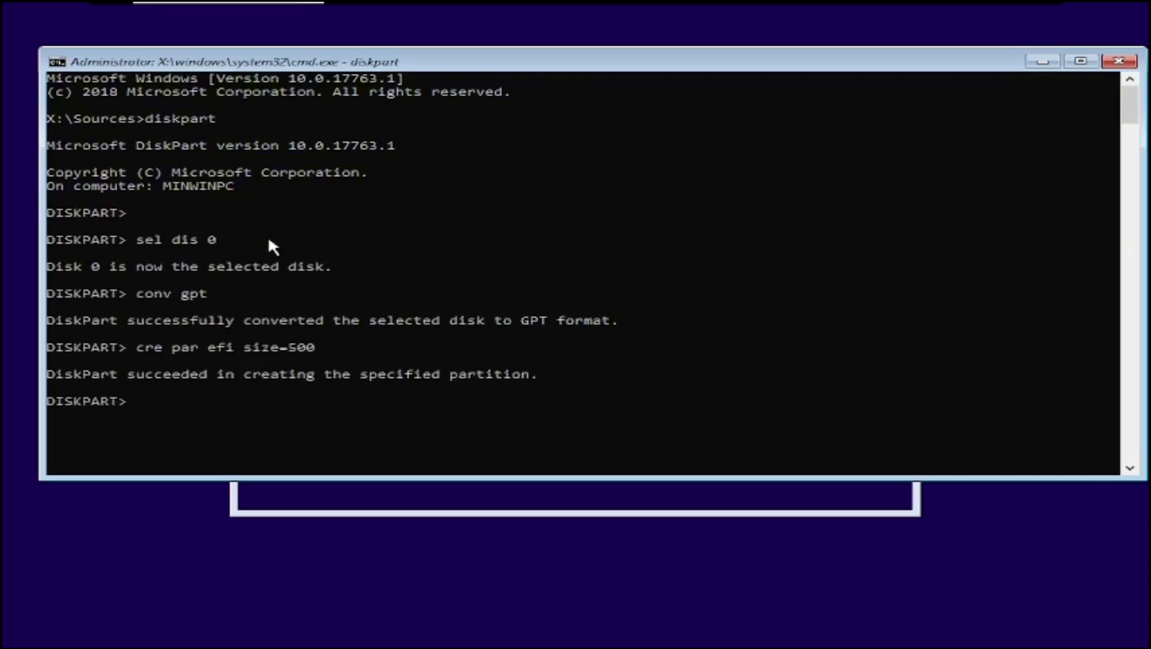
{"action": "type", "text": "format fs=fat32 quick"}
{"action": "key", "text": "Return"}
{"action": "type", "text": "ass letter w"}
Create a primary partition in the remaining space, quick-formatted as NTFS and assigned the letter C.
{"action": "key", "text": "Return"}
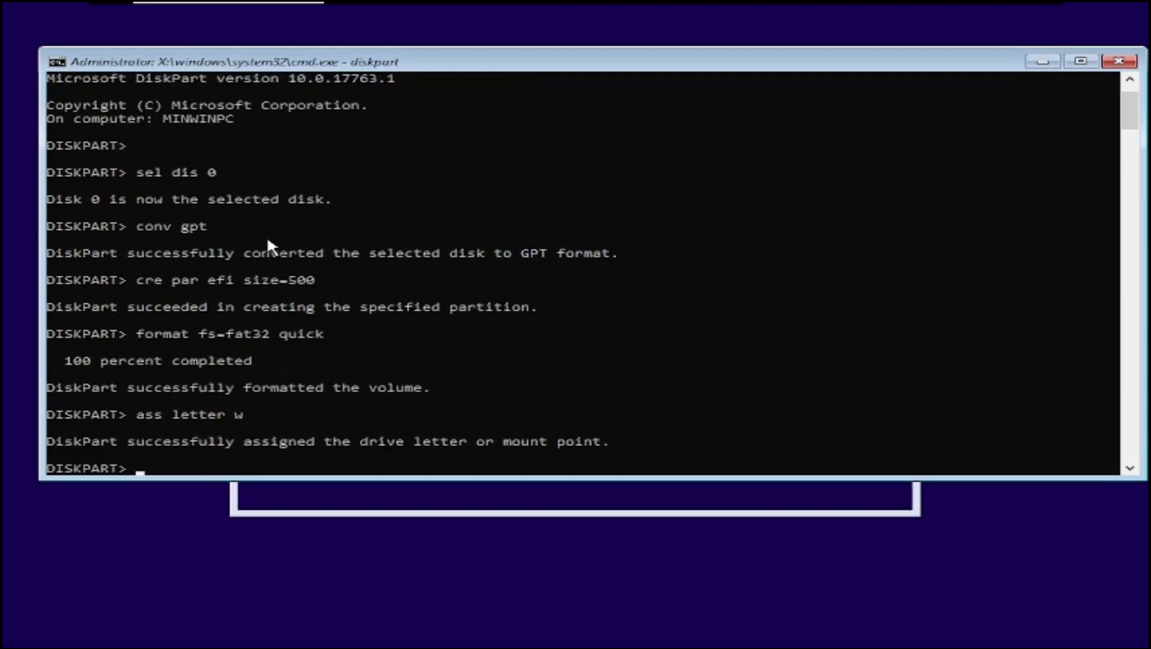
{"action": "type", "text": "cre par pri"}
{"action": "key", "text": "Return"}
{"action": "type", "text": "form fs"}
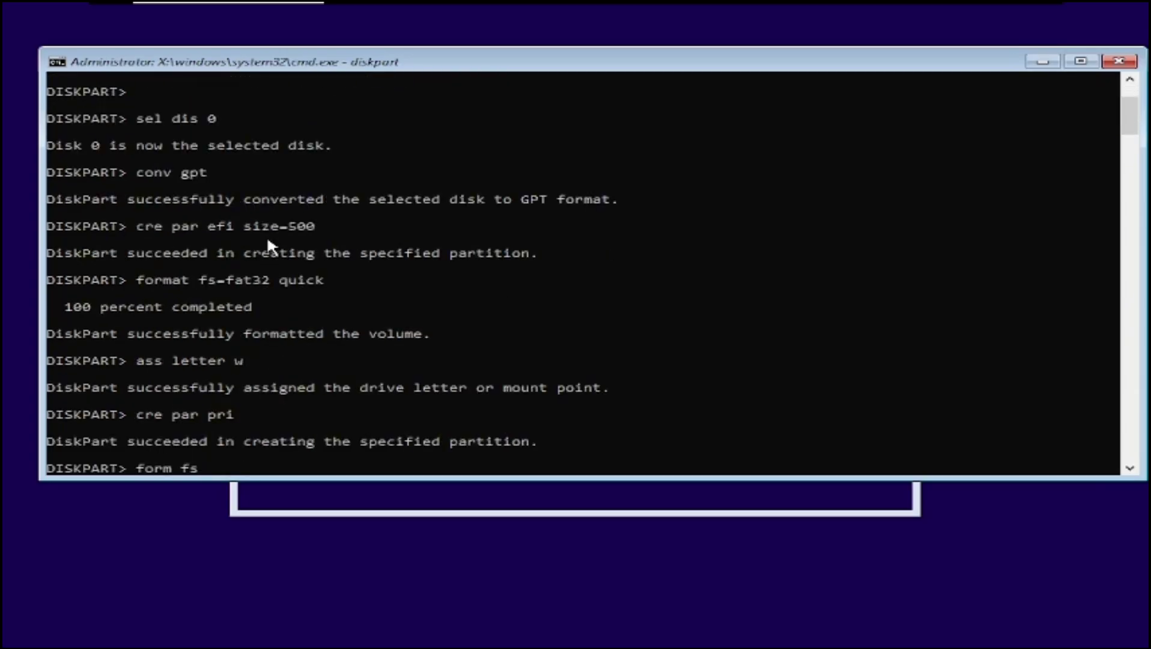
{"action": "type", "text": "=ntfs quick"}
{"action": "key", "text": "Return"}
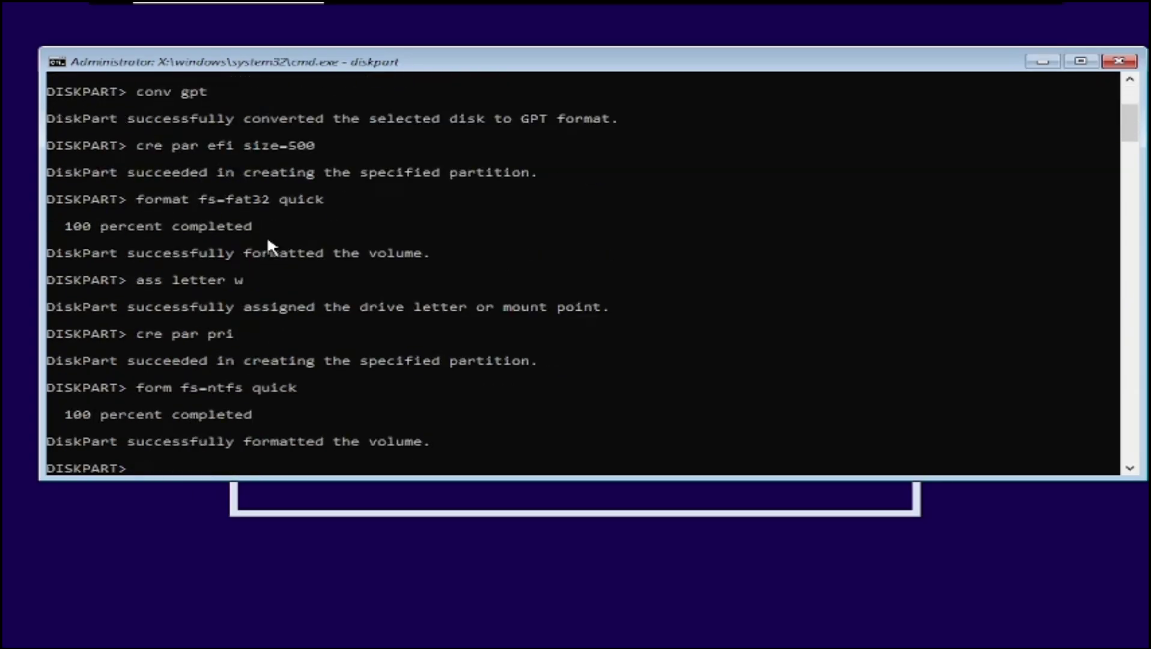
{"action": "type", "text": "ass letter c"}
Exit DiskPart and change the command prompt's working directory to D:\sources.
{"action": "key", "text": "Return"}
{"action": "type", "text": "exit"}
{"action": "key", "text": "Return"}
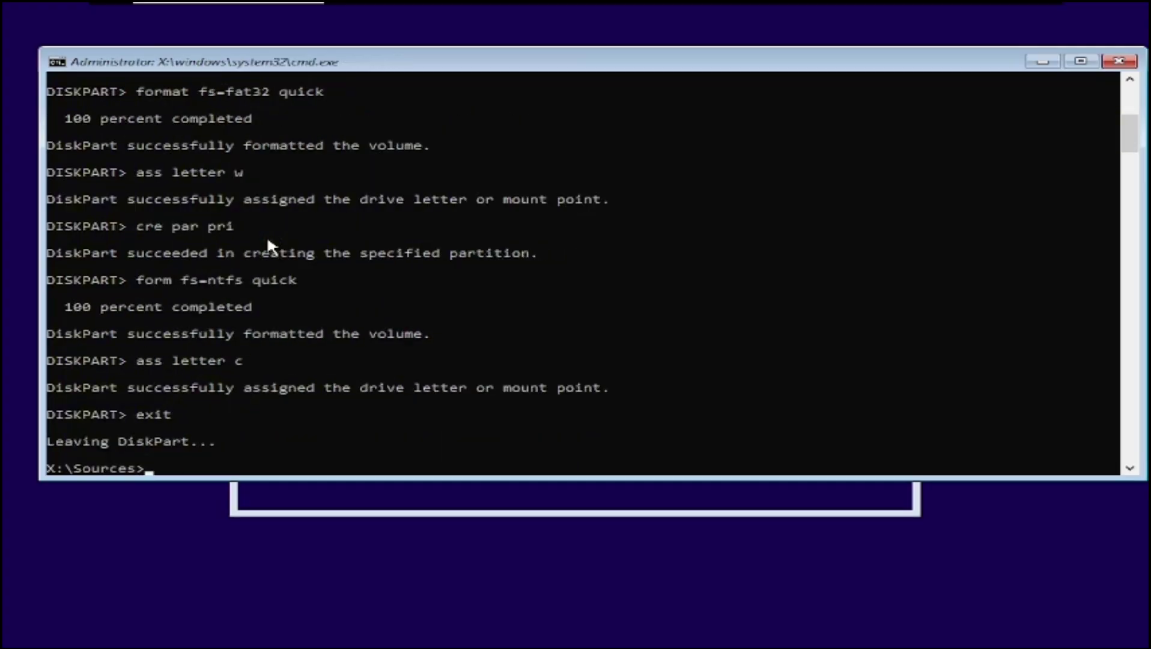
{"action": "type", "text": "cd /d D:\\sources"}
{"action": "key", "text": "Return"}
Try to apply index 1 of install.wim to C:\ with DISM.
{"action": "type", "text": "dism /apply-image /oimage"}
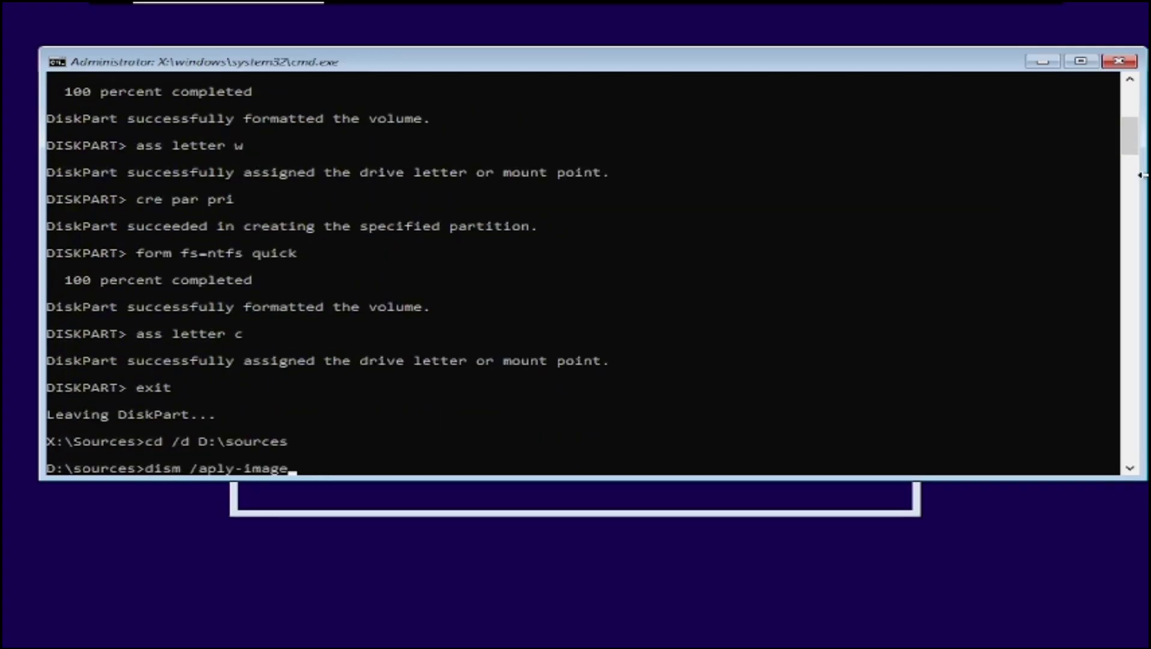
{"action": "key", "text": "BackSpace"}
{"action": "key", "text": "BackSpace"}
{"action": "key", "text": "BackSpace"}
{"action": "key", "text": "BackSpace"}
{"action": "key", "text": "BackSpace"}
{"action": "key", "text": "BackSpace"}
{"action": "type", "text": "imagefile:install.wim "}
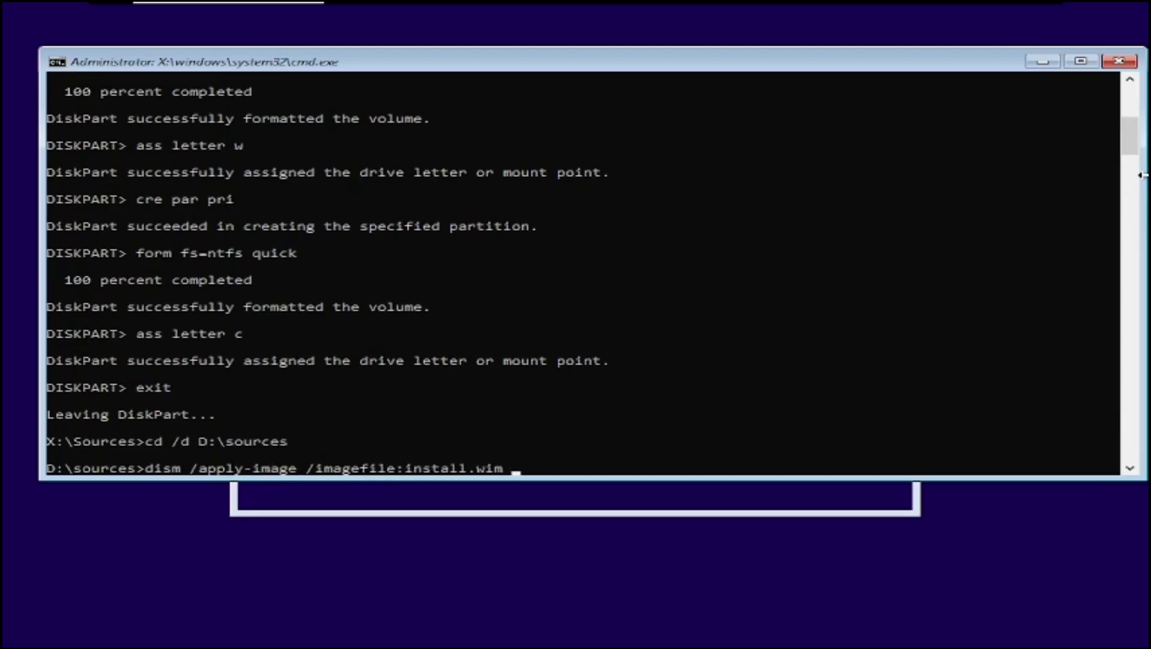
{"action": "type", "text": "/index:1 /applydir:C:\\ /inde"}
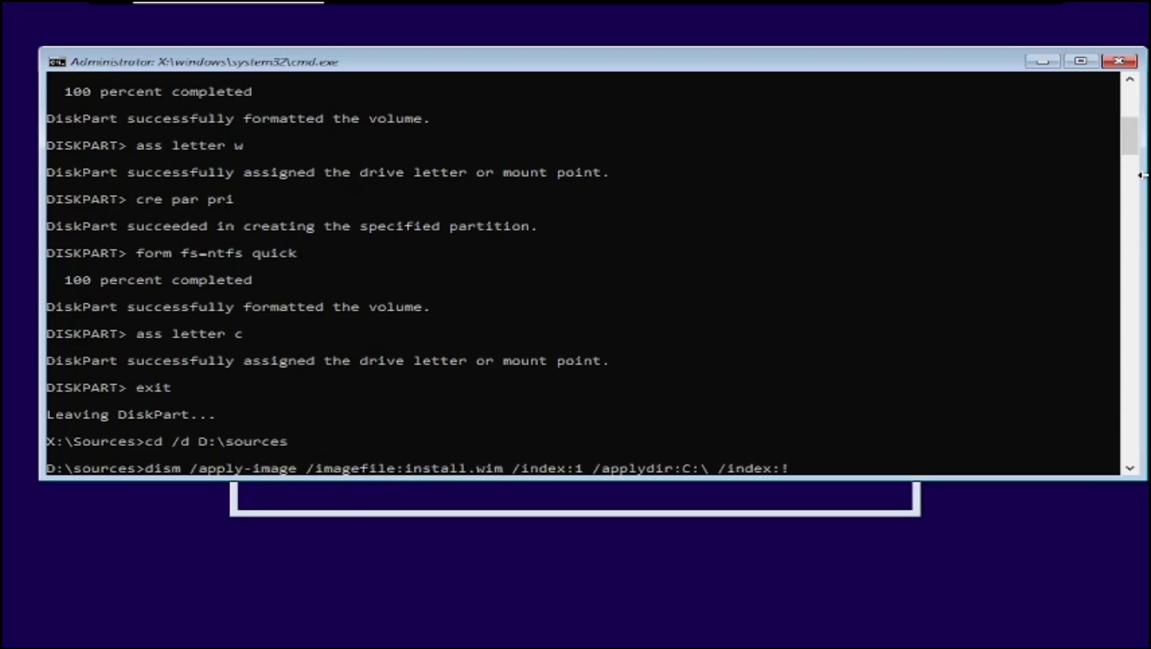
{"action": "type", "text": "x:"}
{"action": "key", "text": "BackSpace"}
{"action": "key", "text": "BackSpace"}
{"action": "key", "text": "BackSpace"}
{"action": "key", "text": "BackSpace"}
{"action": "key", "text": "BackSpace"}
{"action": "key", "text": "BackSpace"}
{"action": "key", "text": "BackSpace"}
{"action": "key", "text": "BackSpace"}
{"action": "key", "text": "Return"}
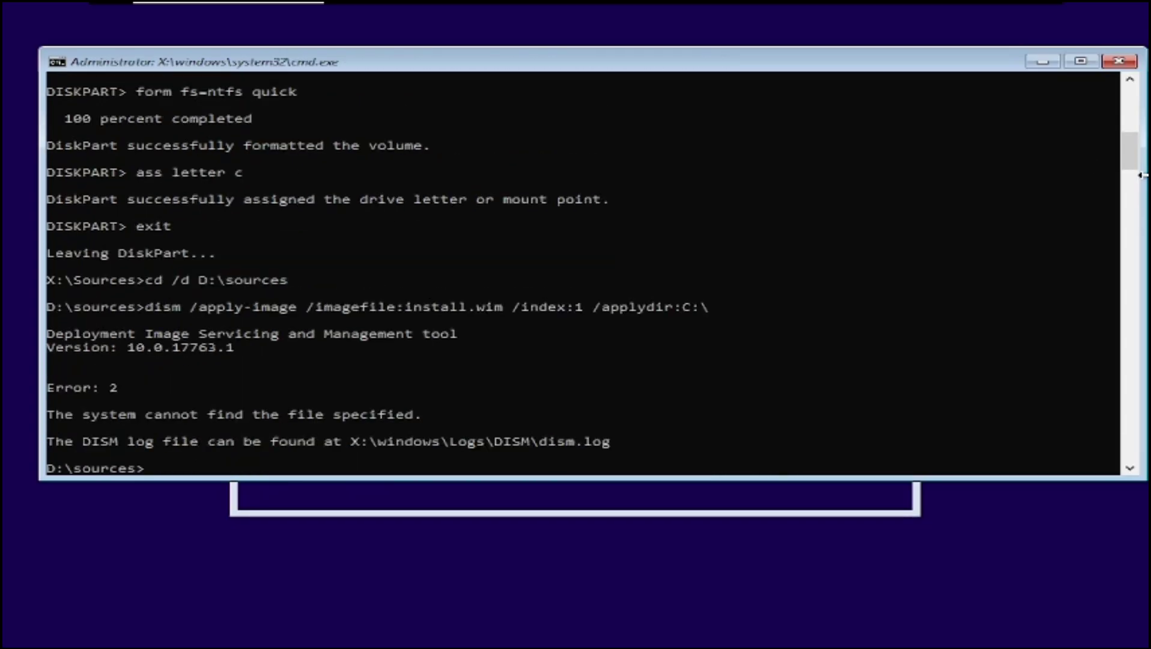
List the contents of D:\sources in wide format and look for the installation image file.
{"action": "type", "text": "dir /w"}
{"action": "key", "text": "Return"}
{"action": "scroll", "coordinate": [604, 182], "scroll_direction": "up", "scroll_amount": 7}
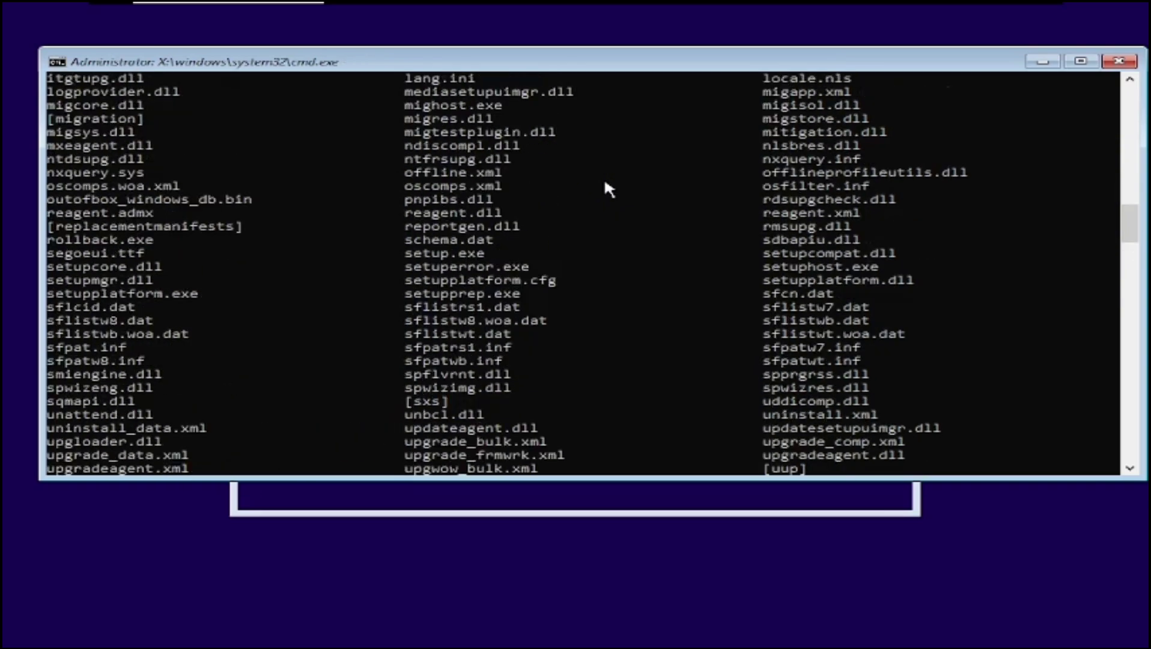
{"action": "scroll", "coordinate": [710, 147], "scroll_direction": "down", "scroll_amount": 11}
Apply index 1 of install.esd to C:\ with DISM and create boot files for C:\Windows on W: with bcdboot.
{"action": "key", "text": "Up"}
{"action": "key", "text": "Up"}
{"action": "key", "text": "Return"}
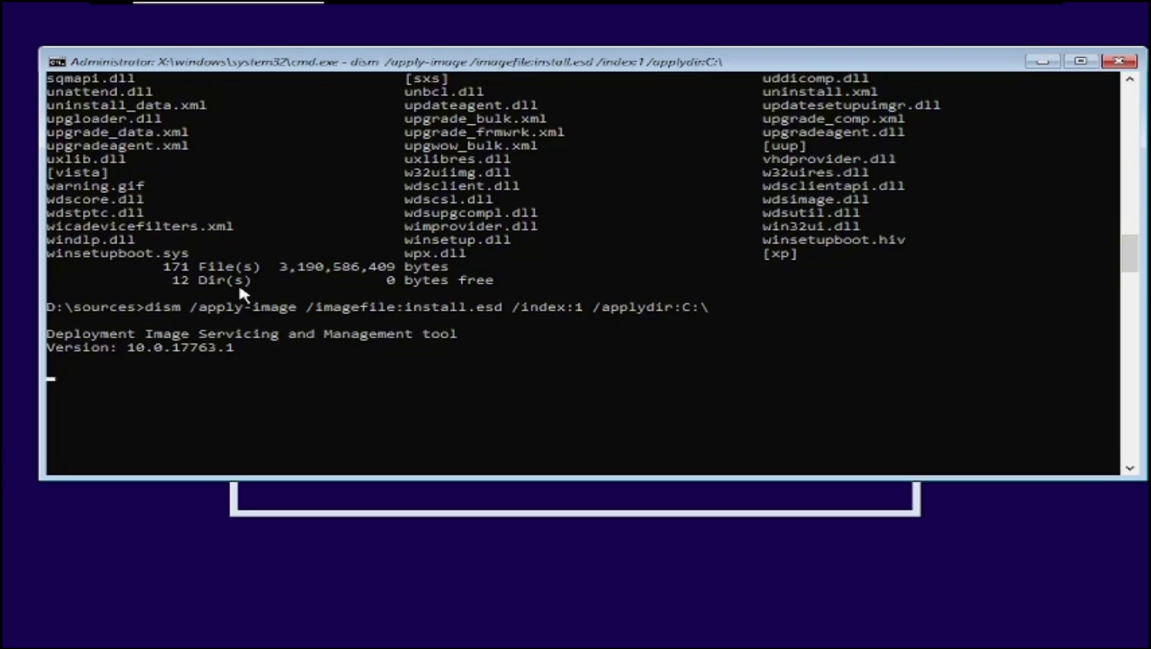
{"action": "mouse_move", "coordinate": [518, 5]}
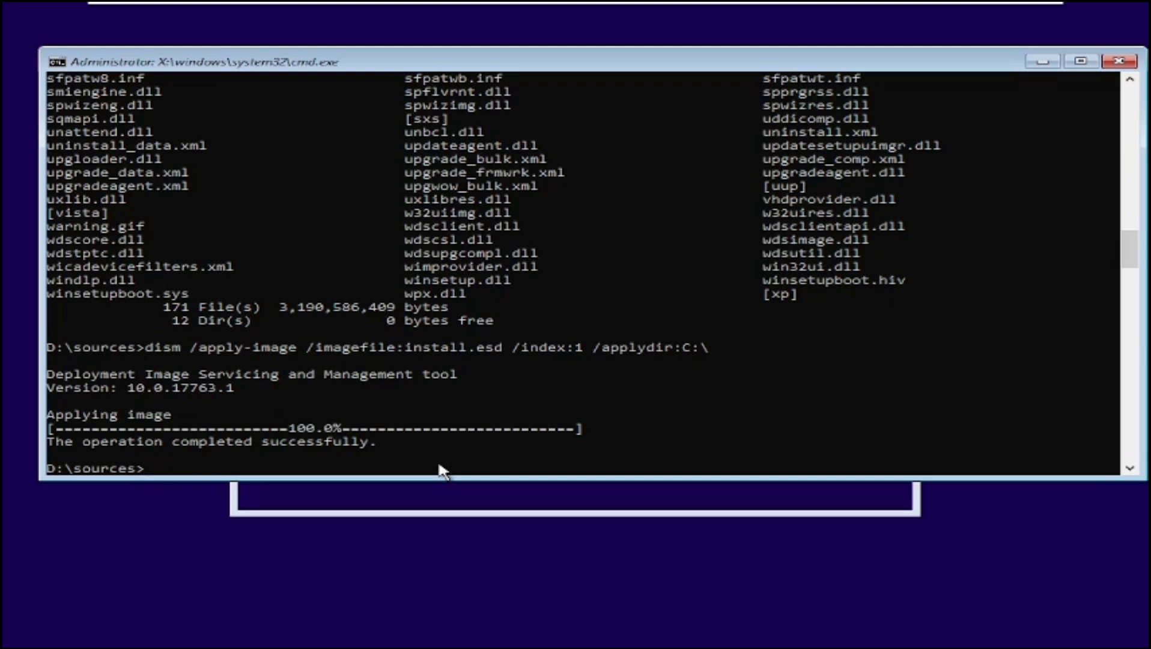
{"action": "type", "text": "bcdboot C:\\Windows /s W:"}
{"action": "key", "text": "Return"}
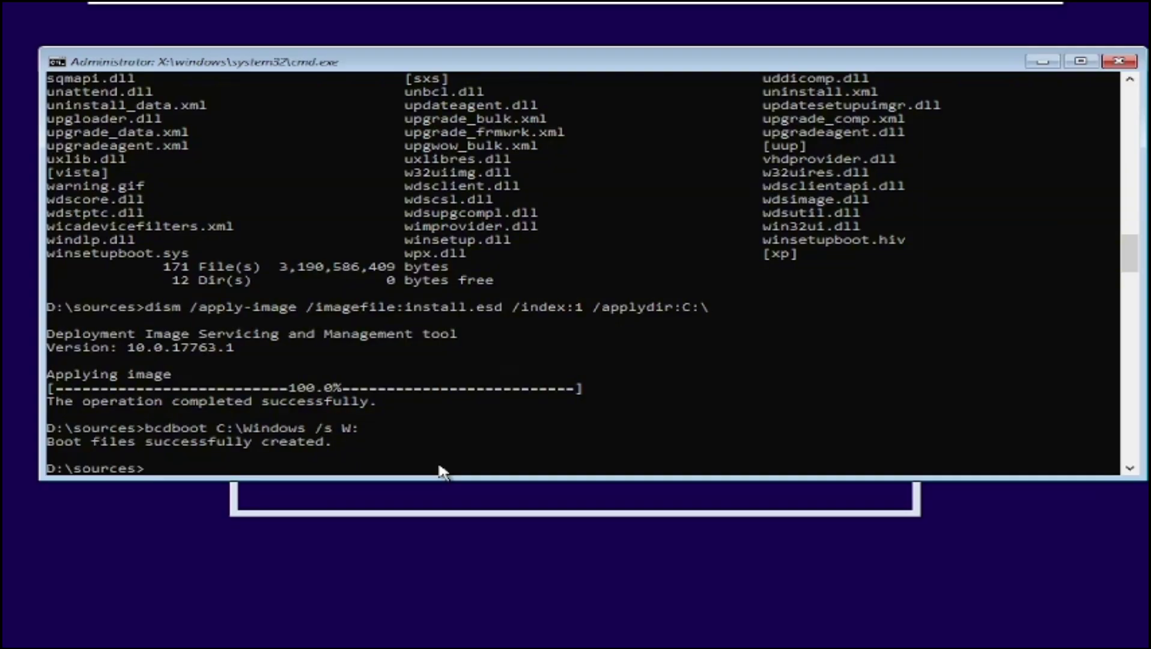
Launch the Registry Editor, select HKEY_LOCAL_MACHINE and open the dialog for importing a registry file.
{"action": "type", "text": "regedit"}
{"action": "key", "text": "Return"}
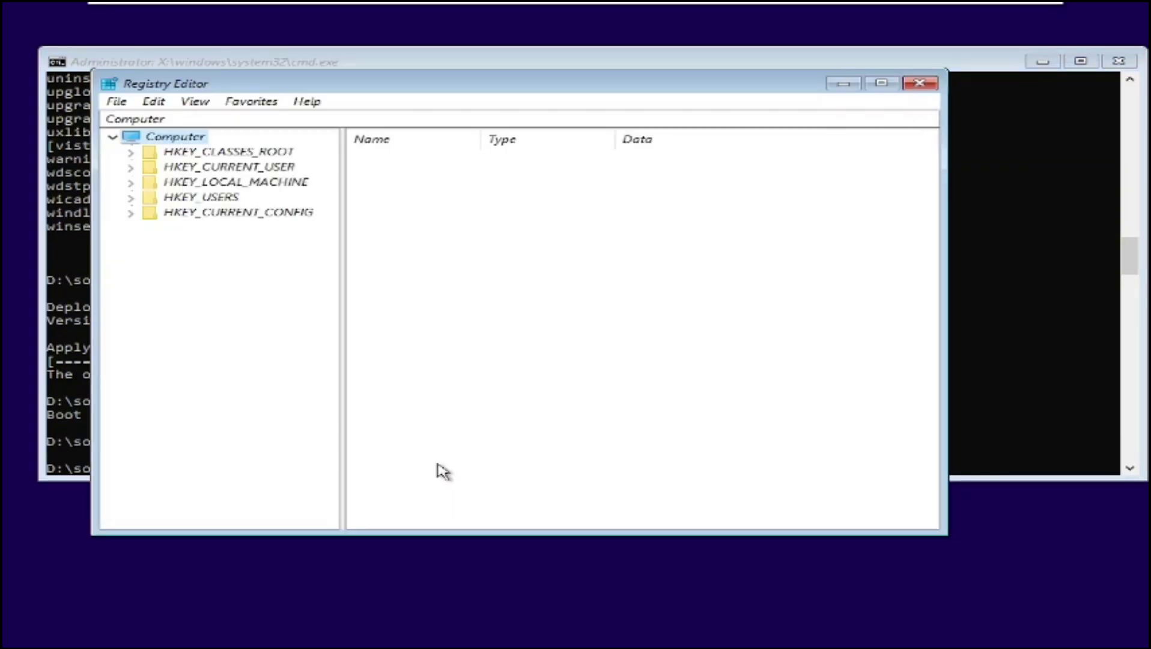
{"action": "left_click", "coordinate": [130, 182]}
{"action": "left_click", "coordinate": [116, 102]}
{"action": "left_click", "coordinate": [116, 102]}
{"action": "left_click", "coordinate": [204, 182]}
{"action": "left_click", "coordinate": [116, 101]}
{"action": "left_click", "coordinate": [133, 122]}
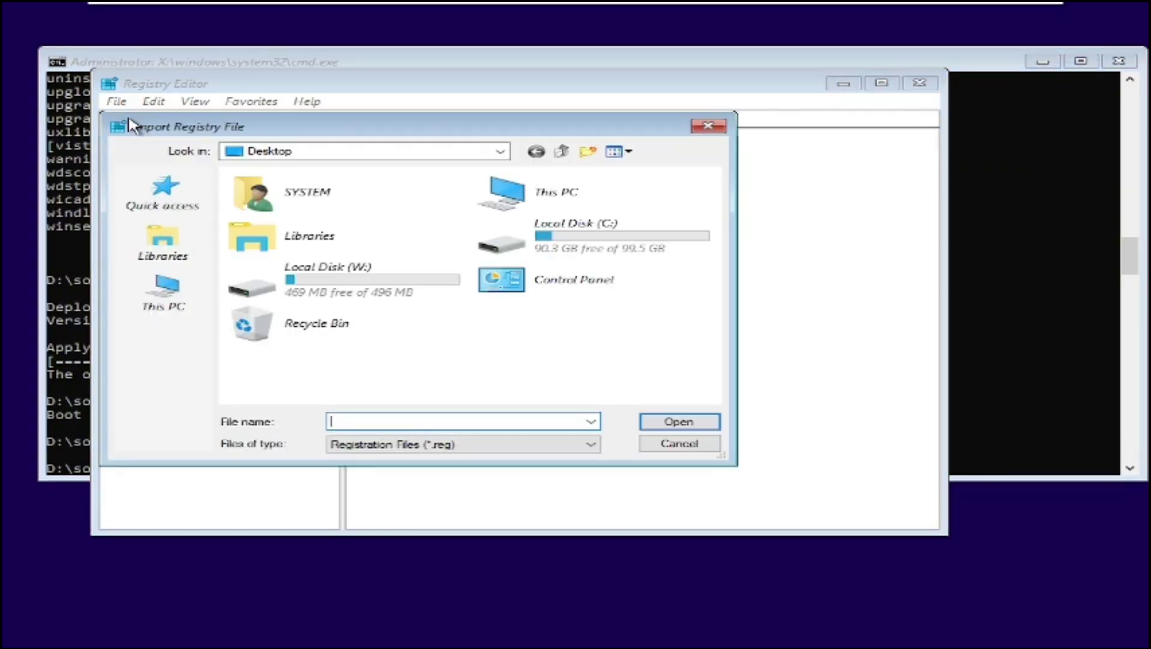
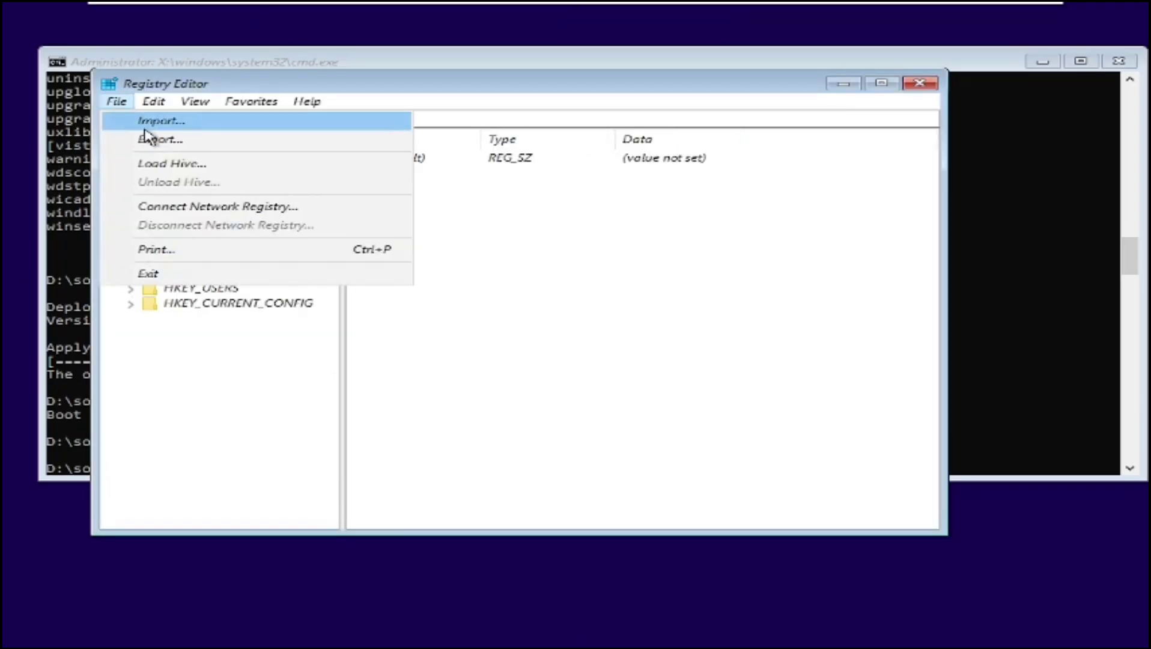
Close the open menu and expand the registry tree down to HKEY_LOCAL_MACHINE\SOFTWARE\Microsoft\Windows.
{"action": "key", "text": "Escape"}
{"action": "left_click", "coordinate": [149, 244]}
{"action": "scroll", "coordinate": [201, 289], "scroll_direction": "down", "scroll_amount": 1}
{"action": "left_click", "coordinate": [166, 273]}
{"action": "scroll", "coordinate": [175, 309], "scroll_direction": "down", "scroll_amount": 20}
{"action": "left_click", "coordinate": [183, 318]}
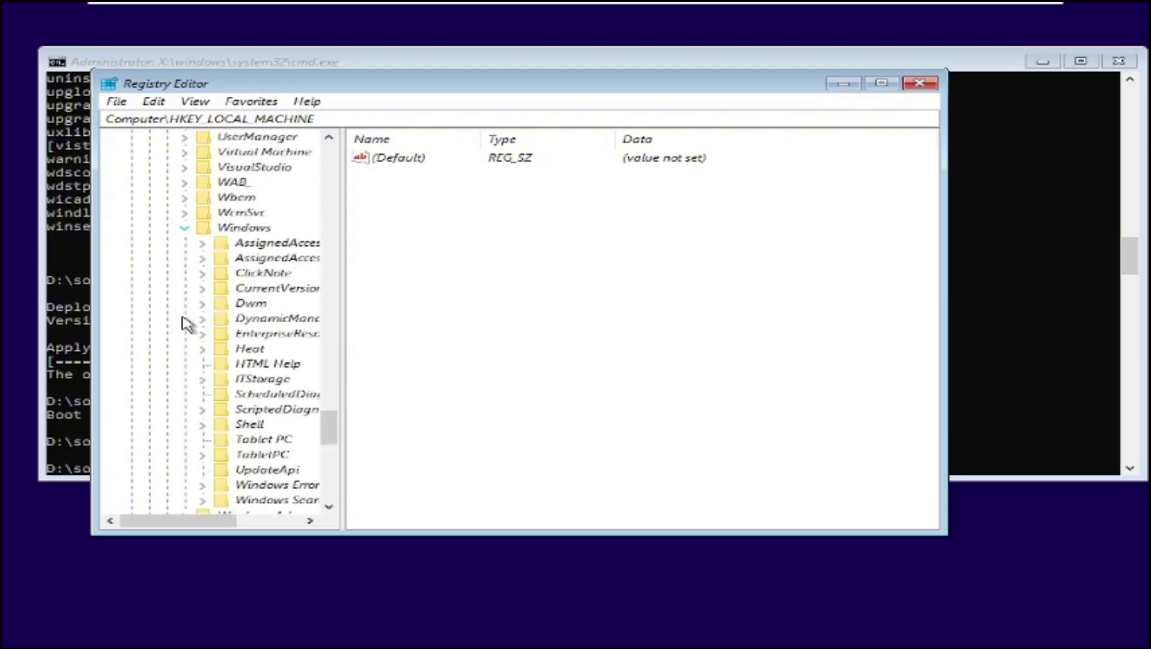
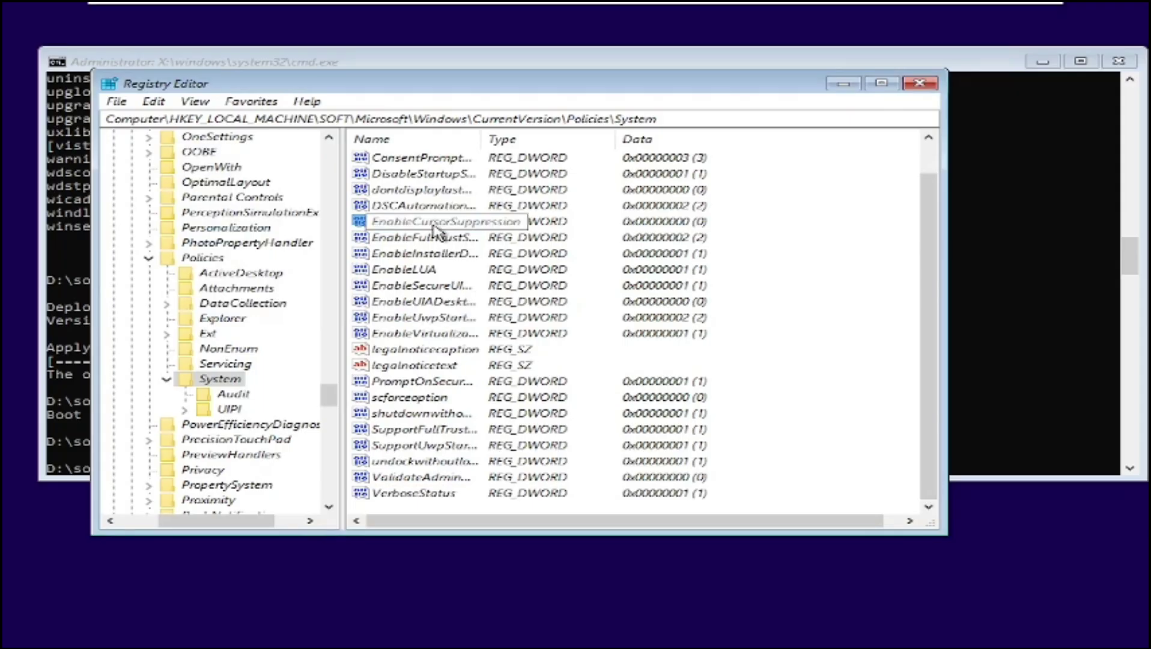
Collapse the SOFT branch and load the offline system hive from the config folder under HKEY_LOCAL_MACHINE with the key name SYS.
{"action": "scroll", "coordinate": [183, 297], "scroll_direction": "up", "scroll_amount": 15}
{"action": "scroll", "coordinate": [178, 312], "scroll_direction": "up", "scroll_amount": 20}
{"action": "left_click", "coordinate": [167, 348]}
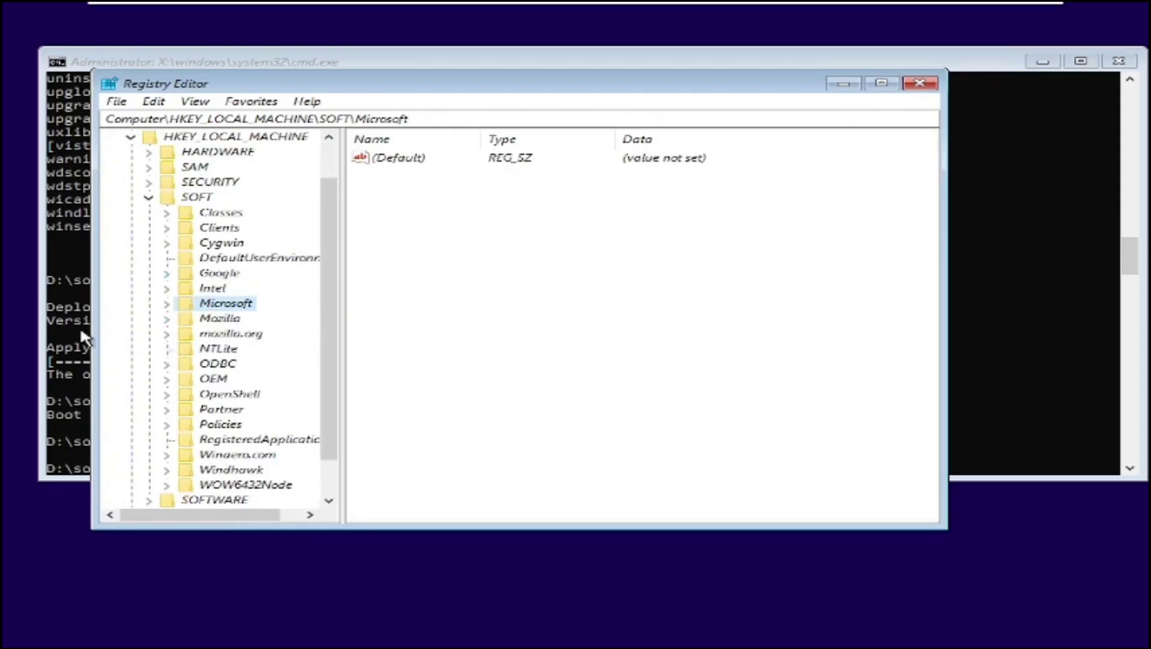
{"action": "left_click", "coordinate": [148, 198]}
{"action": "key", "text": "alt+f"}
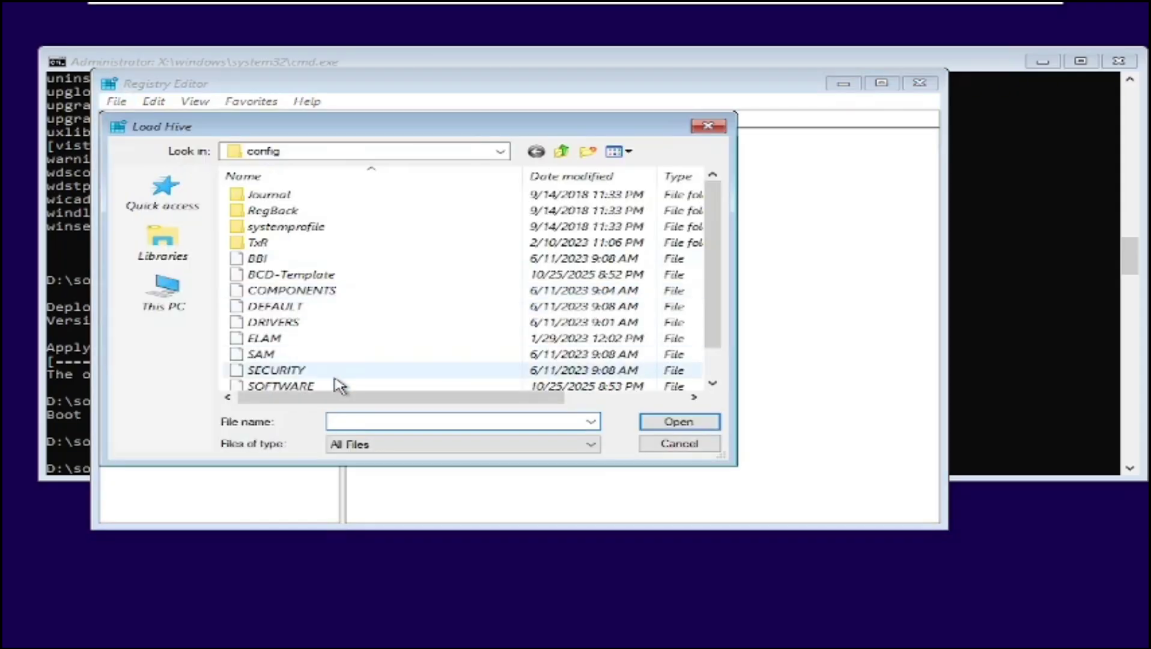
{"action": "type", "text": "SYS"}
{"action": "key", "text": "Return"}
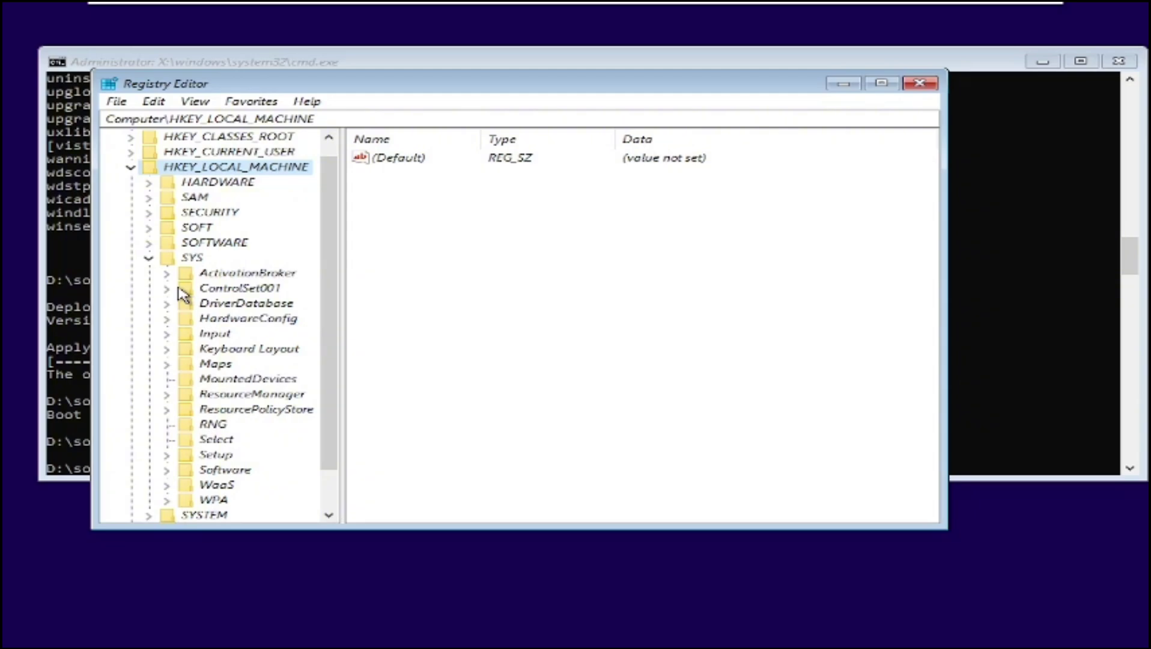
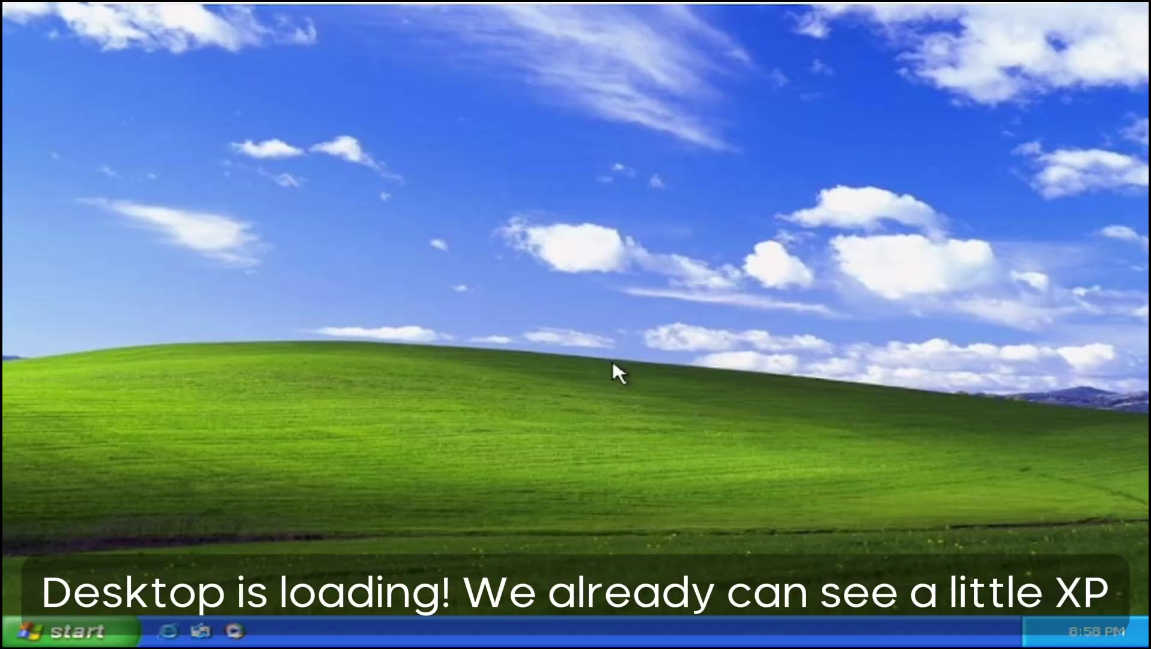
{"action": "left_click_drag", "start_coordinate": [521, 298], "coordinate": [654, 270]}
{"action": "left_click_drag", "start_coordinate": [653, 271], "coordinate": [586, 276]}
{"action": "left_click", "coordinate": [78, 631]}
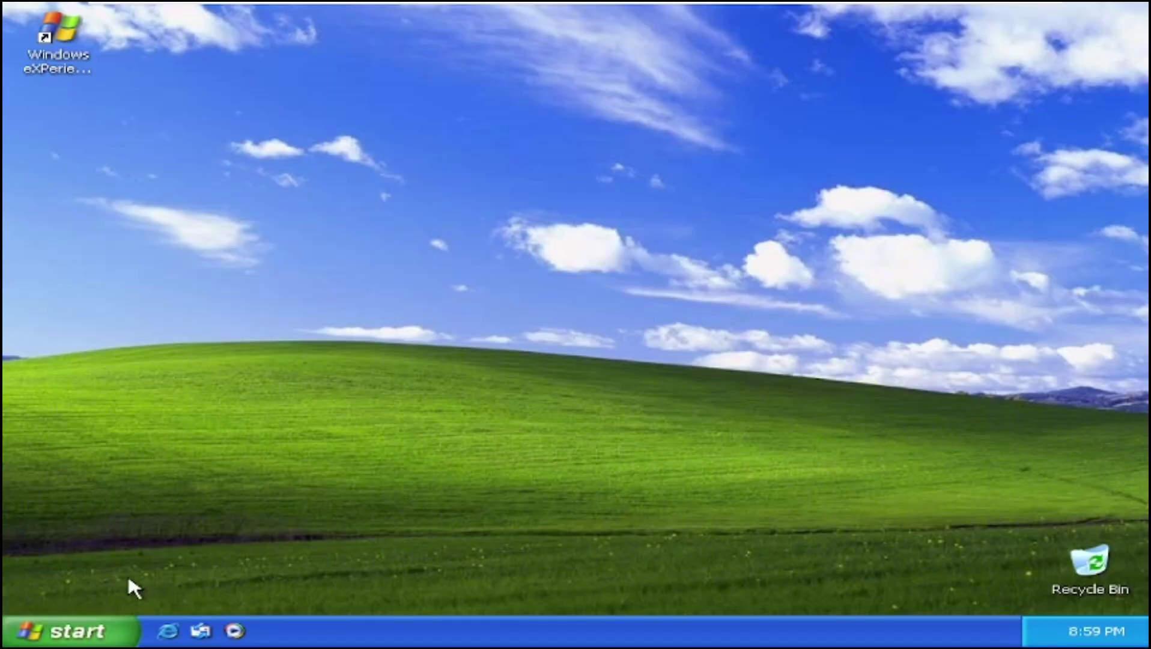
{"action": "left_click", "coordinate": [71, 628]}
{"action": "key", "text": "super"}
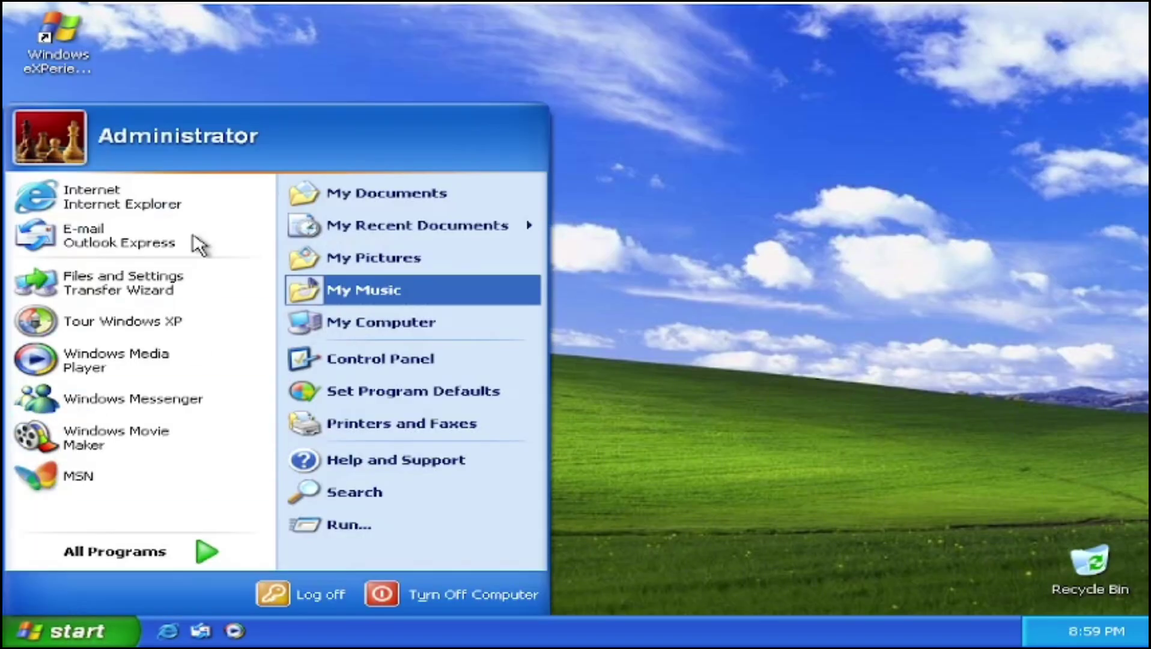
{"action": "key", "text": "super"}
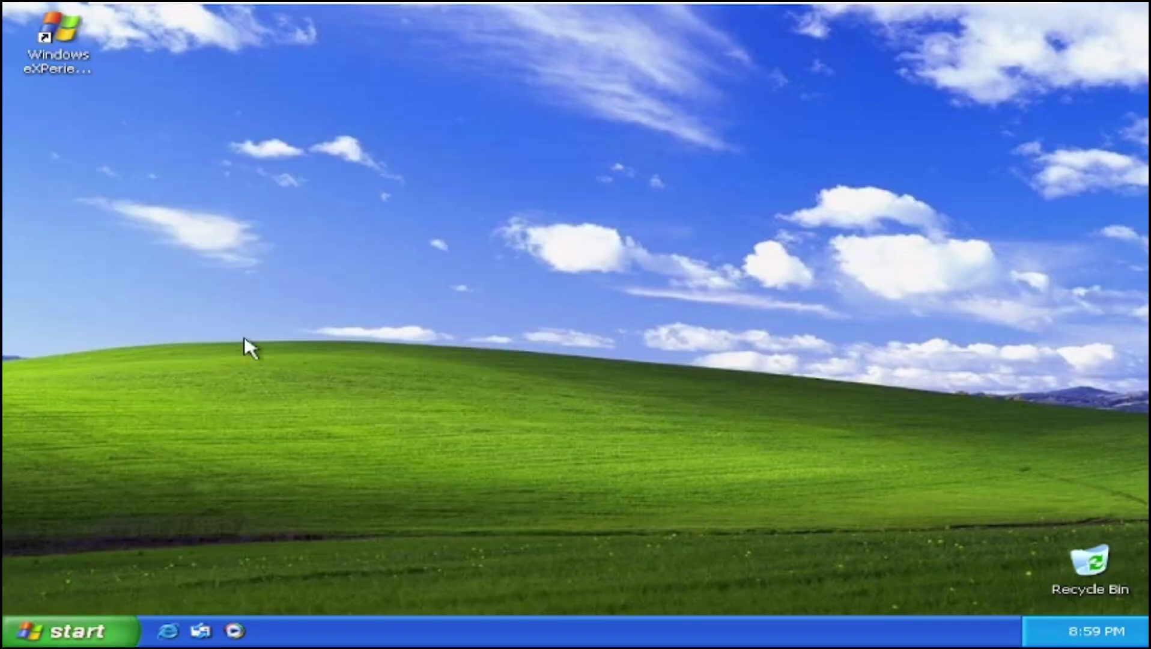
{"action": "left_click_drag", "start_coordinate": [253, 302], "coordinate": [179, 249]}
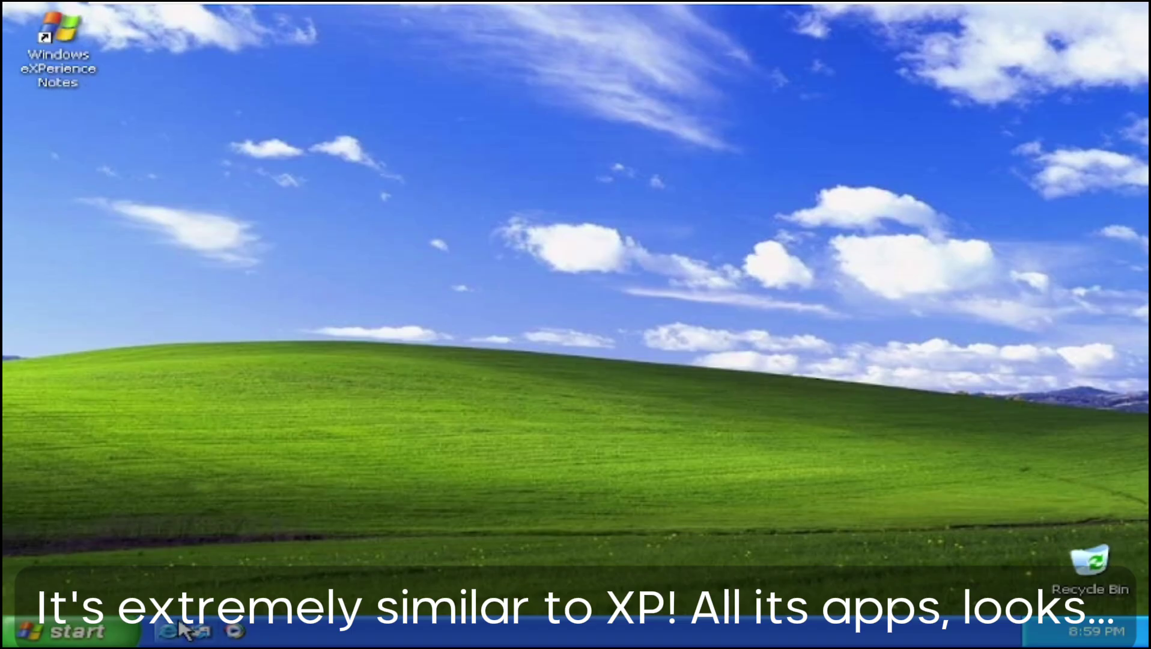
Connect the VMware Tools installer CD to the virtual machine and dismiss the guest's network discovery prompt.
{"action": "left_click", "coordinate": [240, 12]}
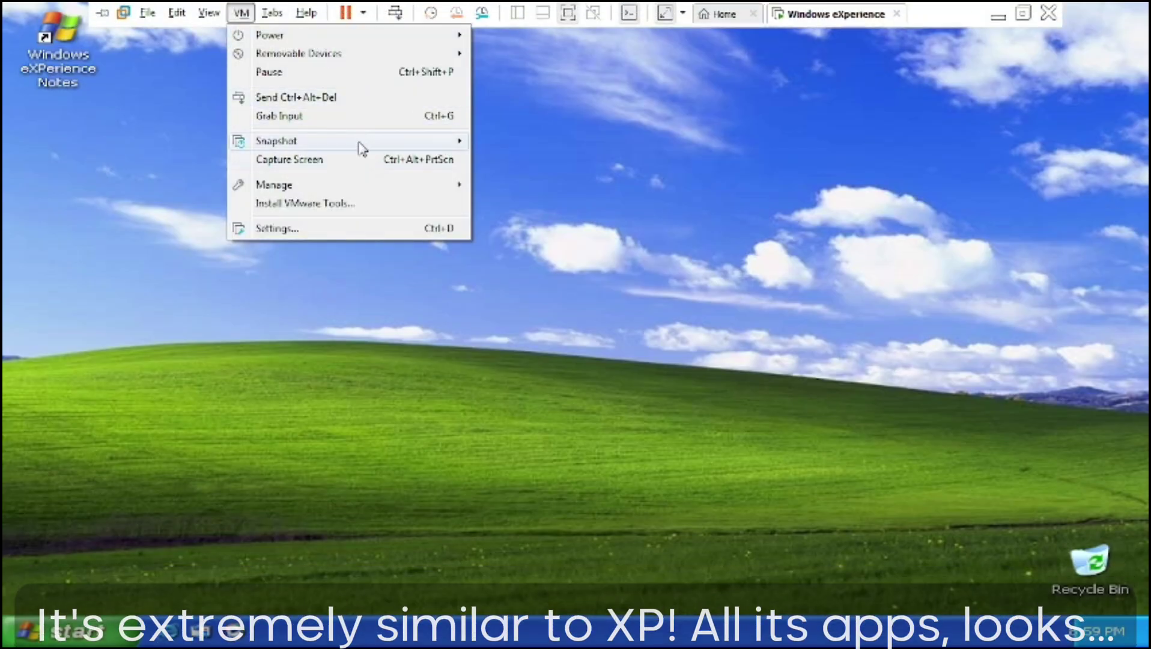
{"action": "left_click", "coordinate": [339, 206]}
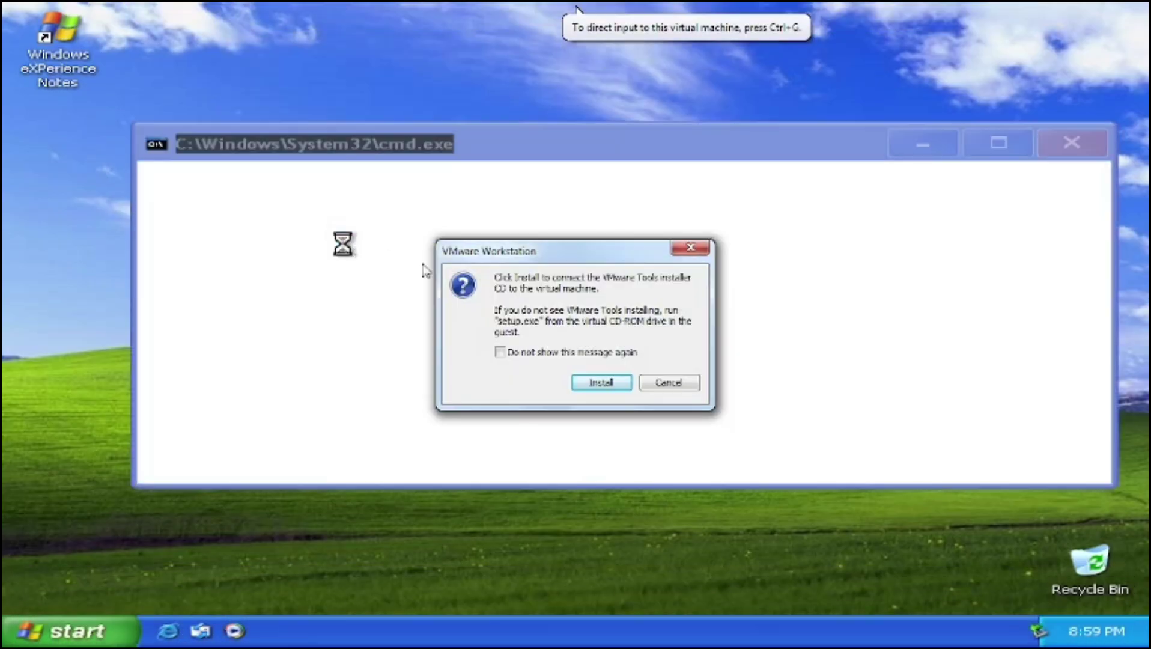
{"action": "left_click", "coordinate": [595, 384]}
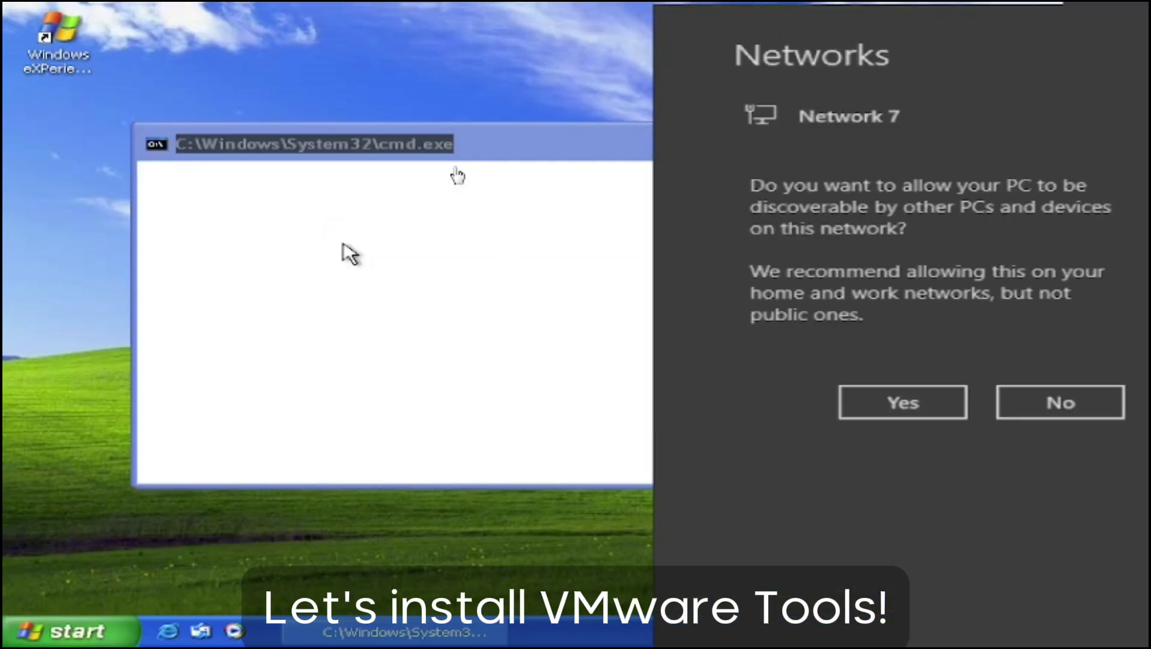
{"action": "left_click", "coordinate": [838, 404]}
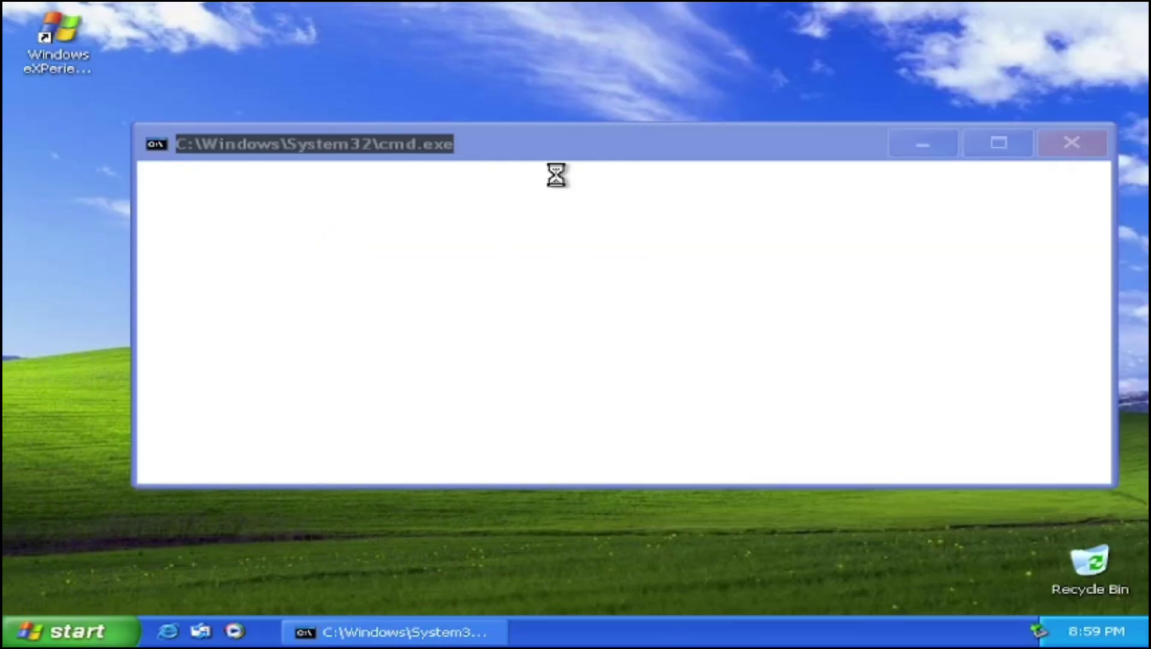
{"action": "left_click", "coordinate": [555, 176]}
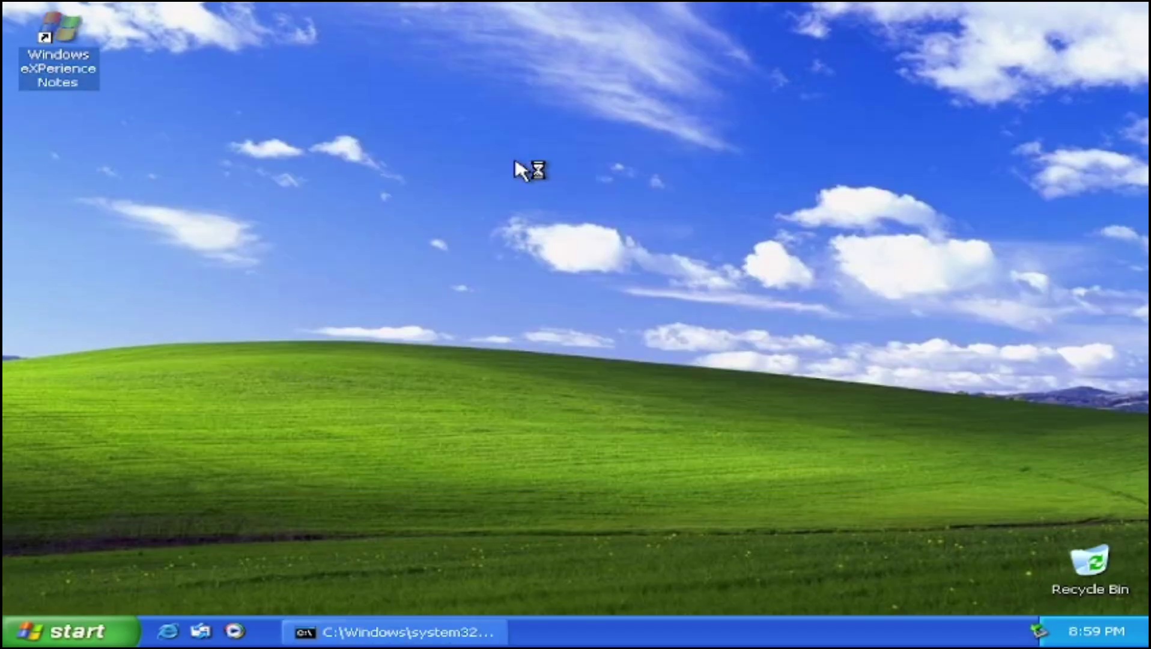
{"action": "left_click", "coordinate": [423, 641]}
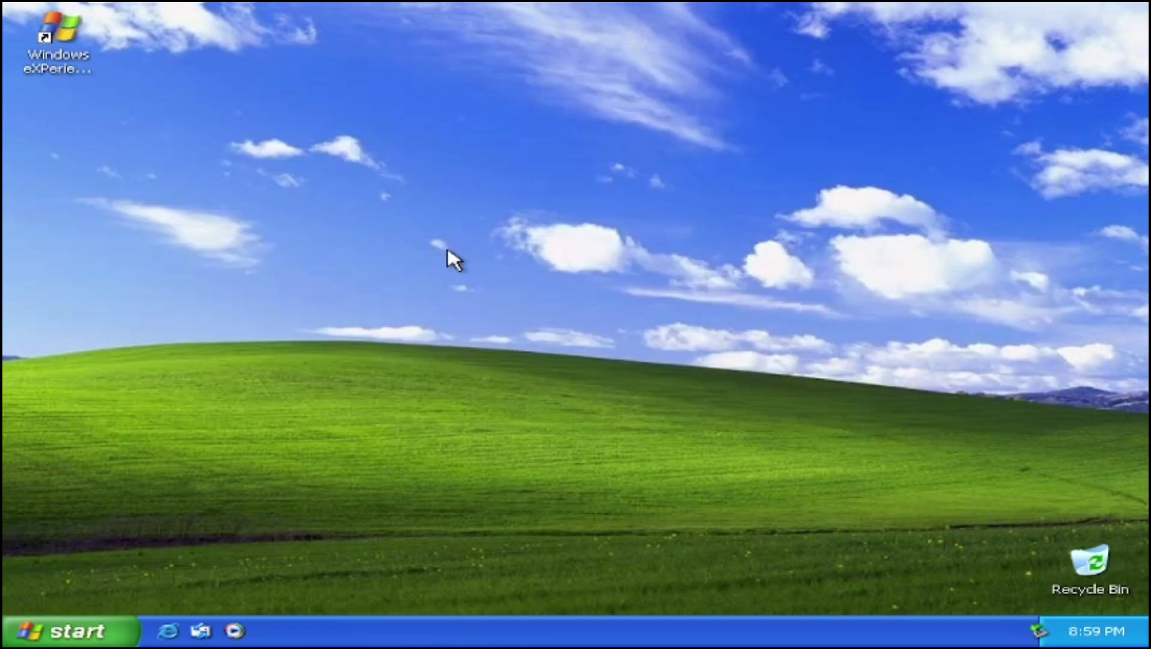
{"action": "key", "text": "super"}
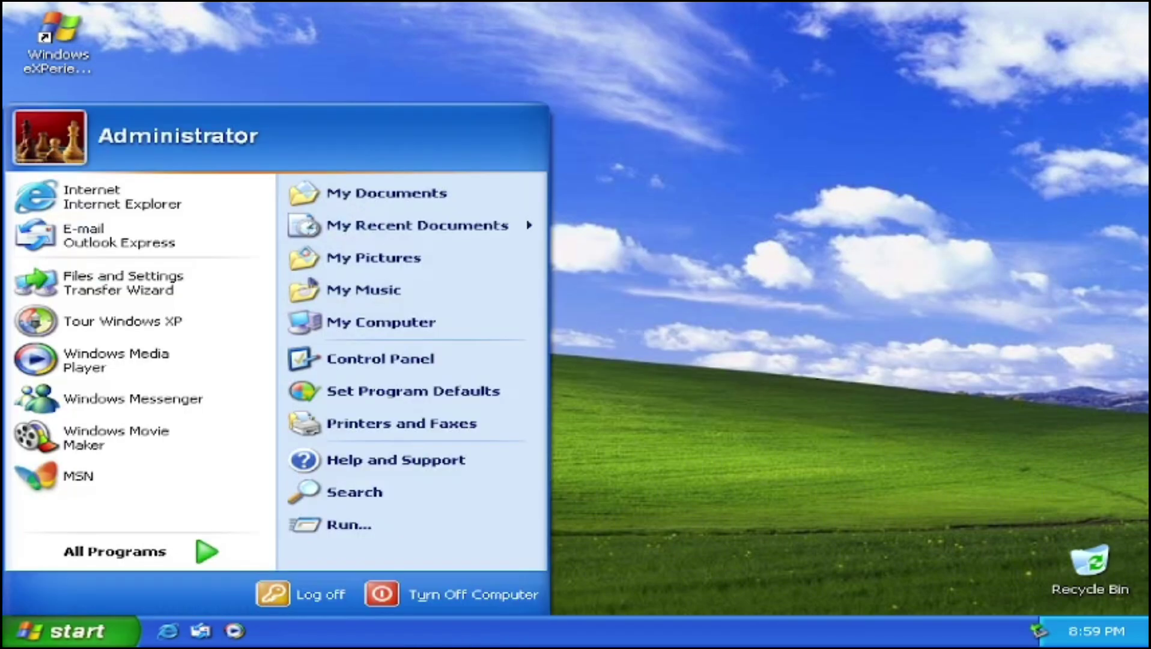
{"action": "key", "text": "super"}
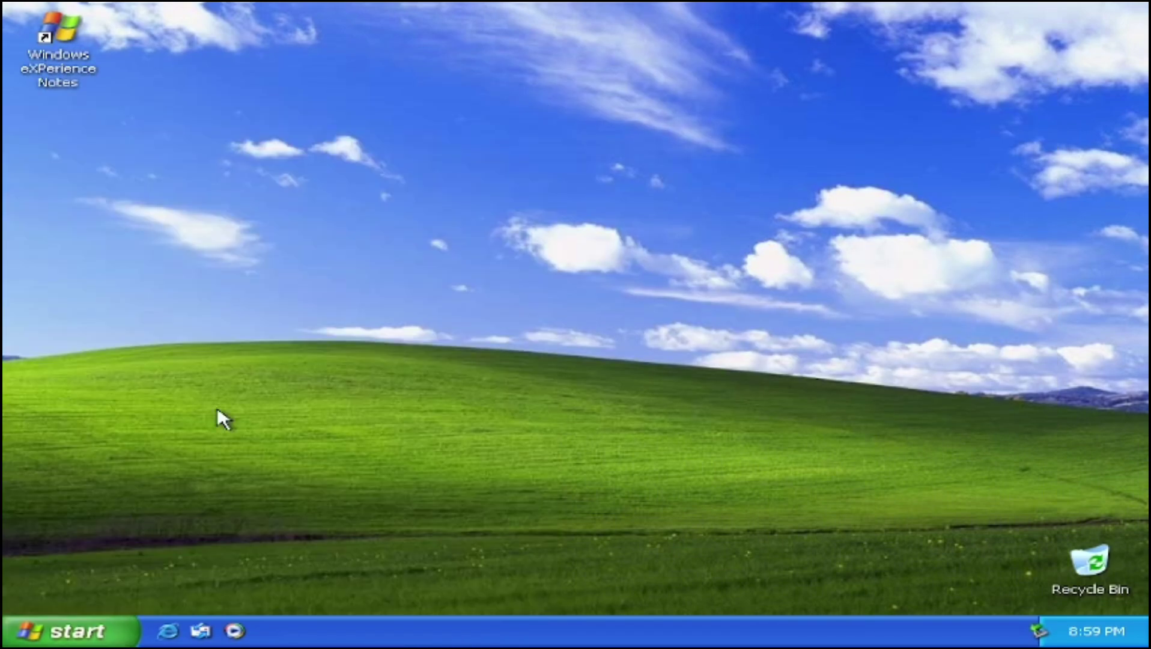
Run explorer, open the VMware Tools DVD drive (D:) and launch the setup application.
{"action": "key", "text": "super+r"}
{"action": "mouse_move", "coordinate": [109, 441]}
{"action": "left_mouse_down"}
{"action": "mouse_move", "coordinate": [248, 440]}
{"action": "mouse_move", "coordinate": [64, 435]}
{"action": "mouse_move", "coordinate": [108, 437]}
{"action": "left_mouse_up"}
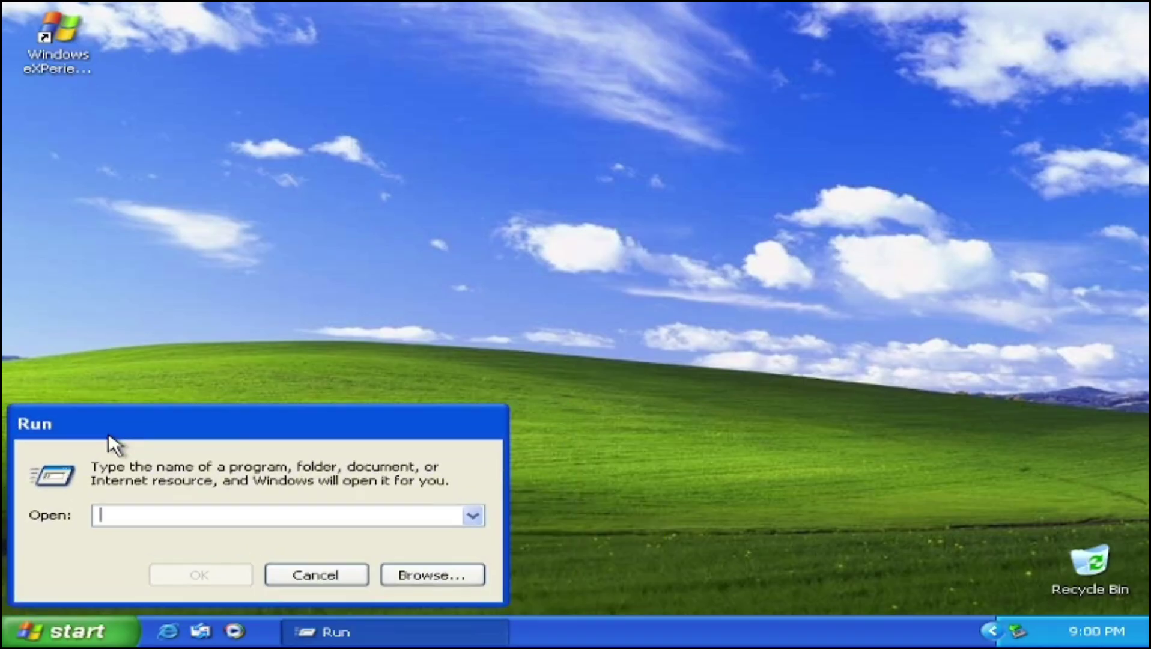
{"action": "type", "text": "explorer"}
{"action": "key", "text": "Return"}
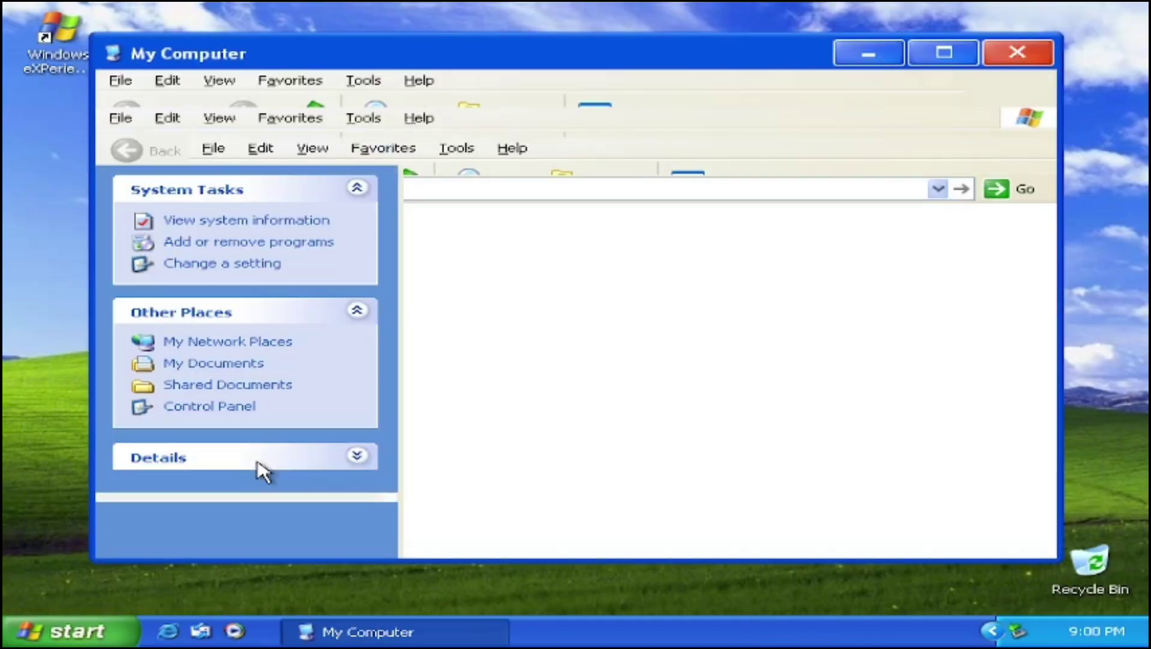
{"action": "double_click", "coordinate": [594, 385]}
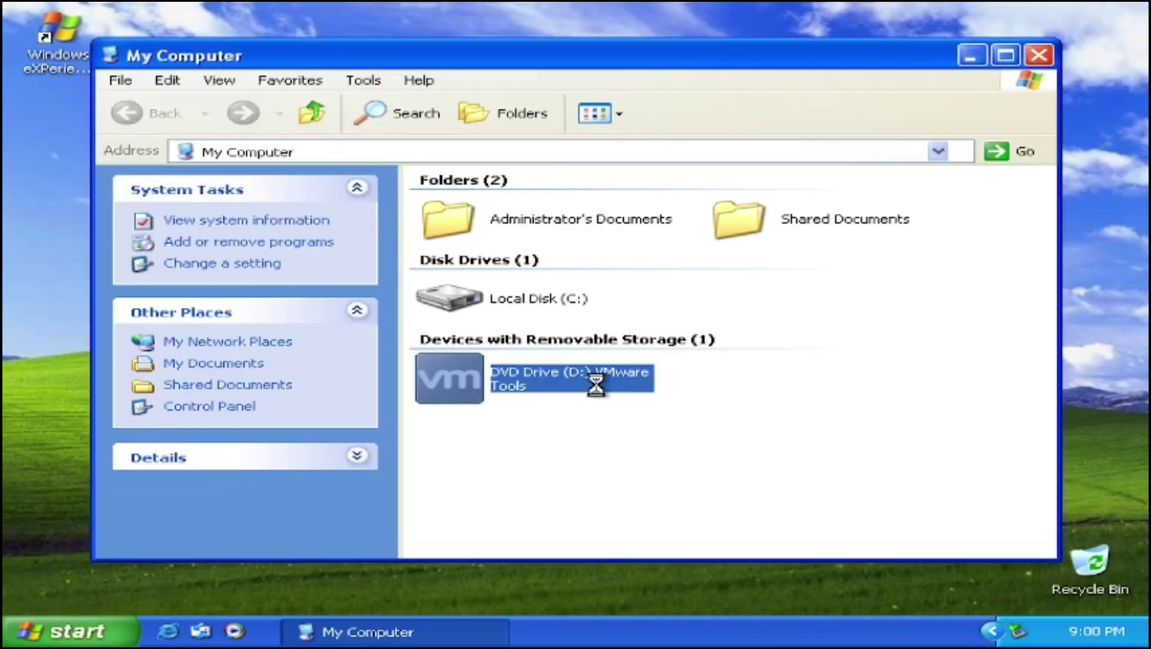
{"action": "double_click", "coordinate": [506, 318]}
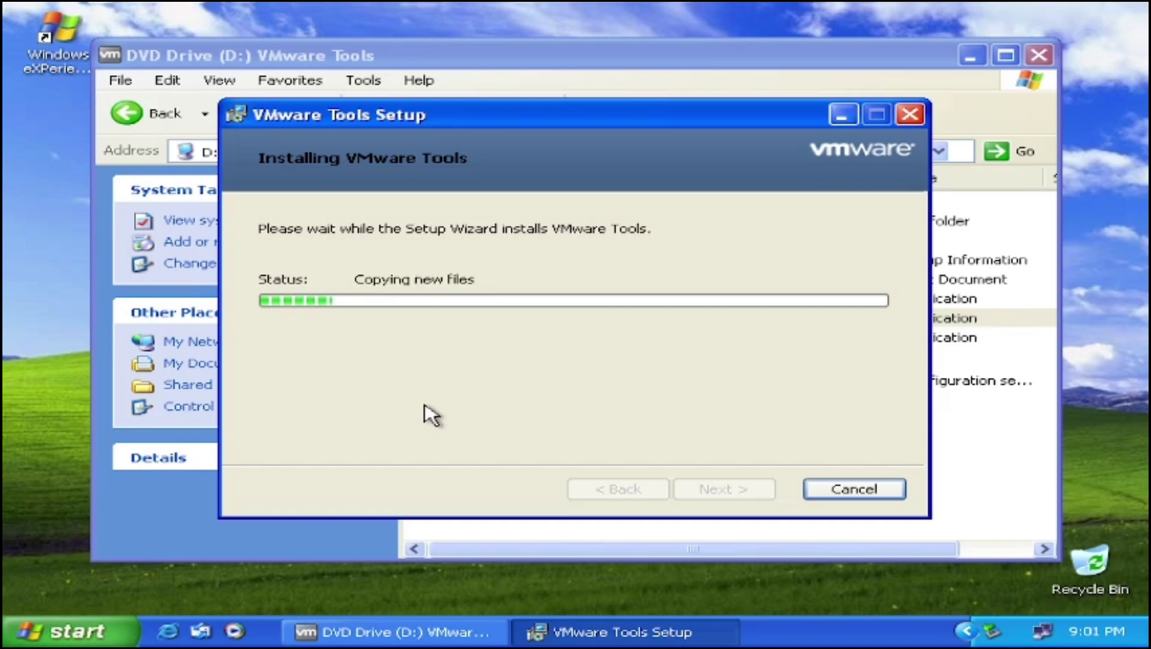
Let the VMware Tools installation run, move its setup window aside and finish the wizard.
{"action": "left_click", "coordinate": [66, 383]}
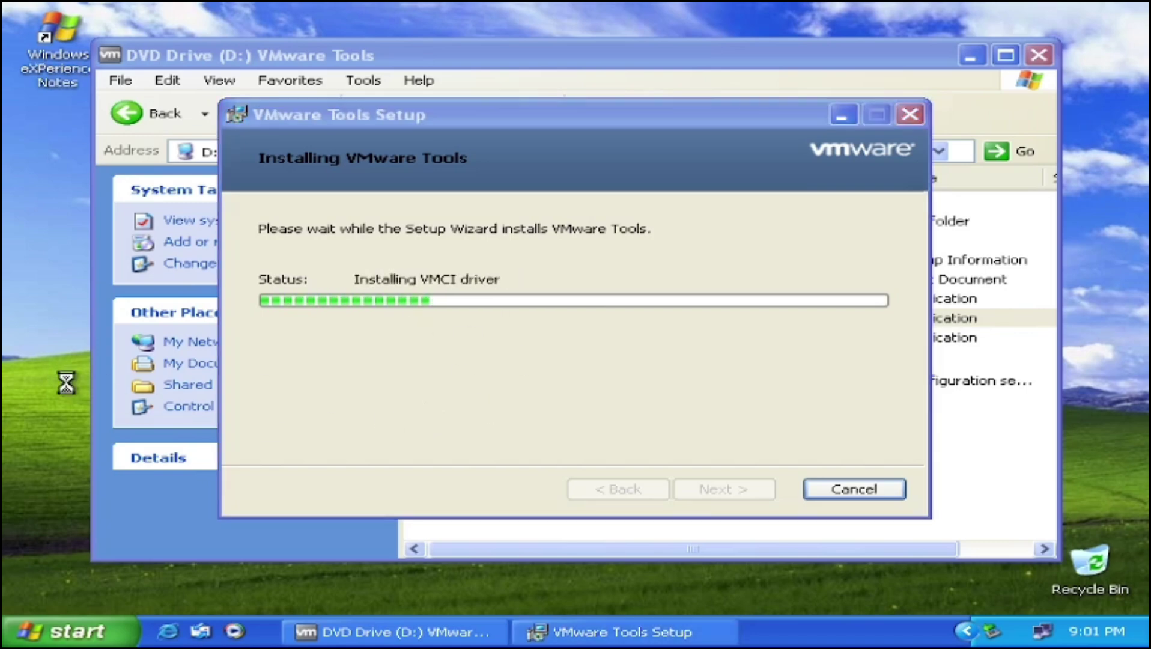
{"action": "left_click", "coordinate": [389, 402]}
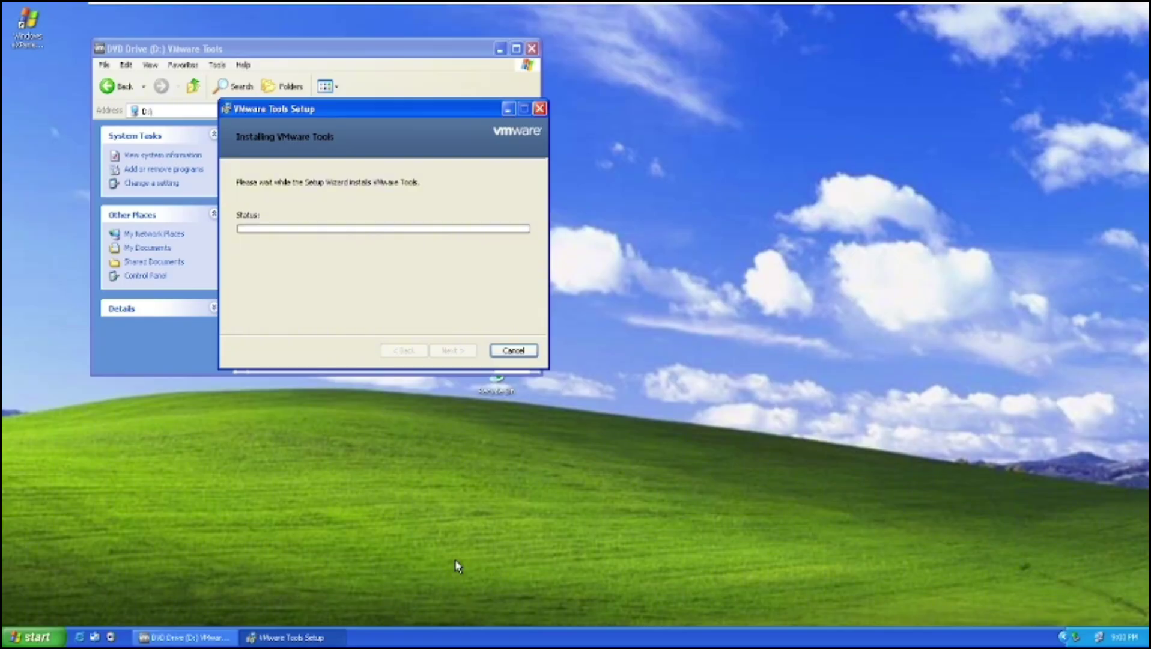
{"action": "left_click_drag", "start_coordinate": [279, 110], "coordinate": [407, 151]}
{"action": "left_click", "coordinate": [578, 390]}
Open the desktop's Display Properties and look at the Appearance settings.
{"action": "right_click", "coordinate": [570, 321]}
{"action": "left_click", "coordinate": [601, 419]}
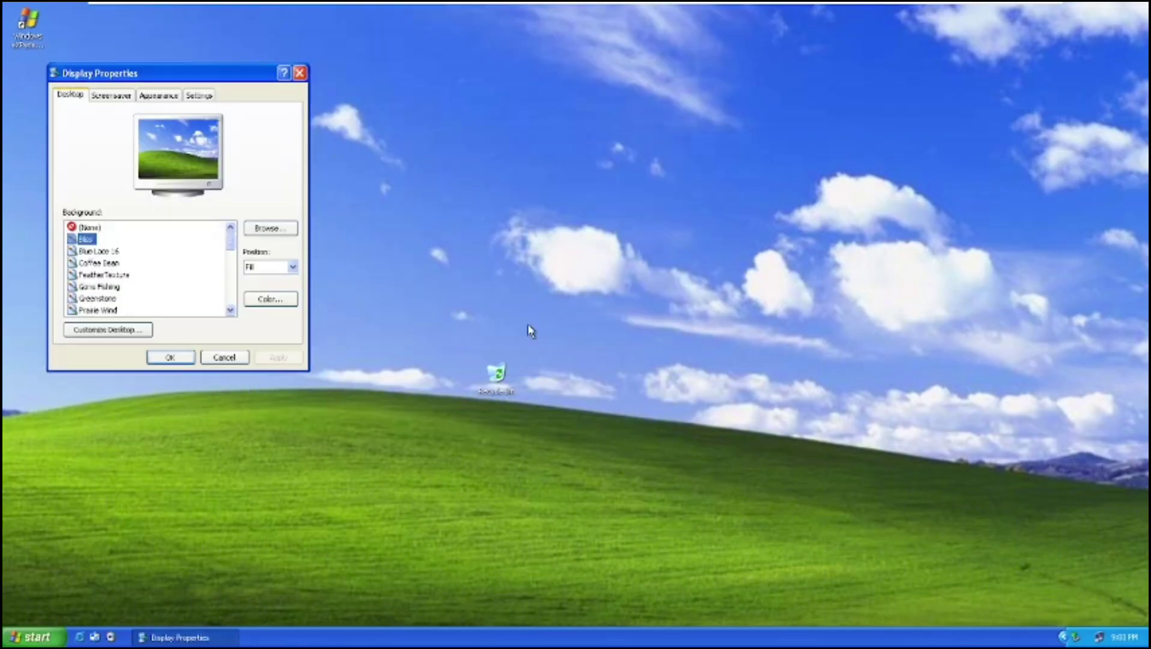
{"action": "left_click", "coordinate": [158, 95]}
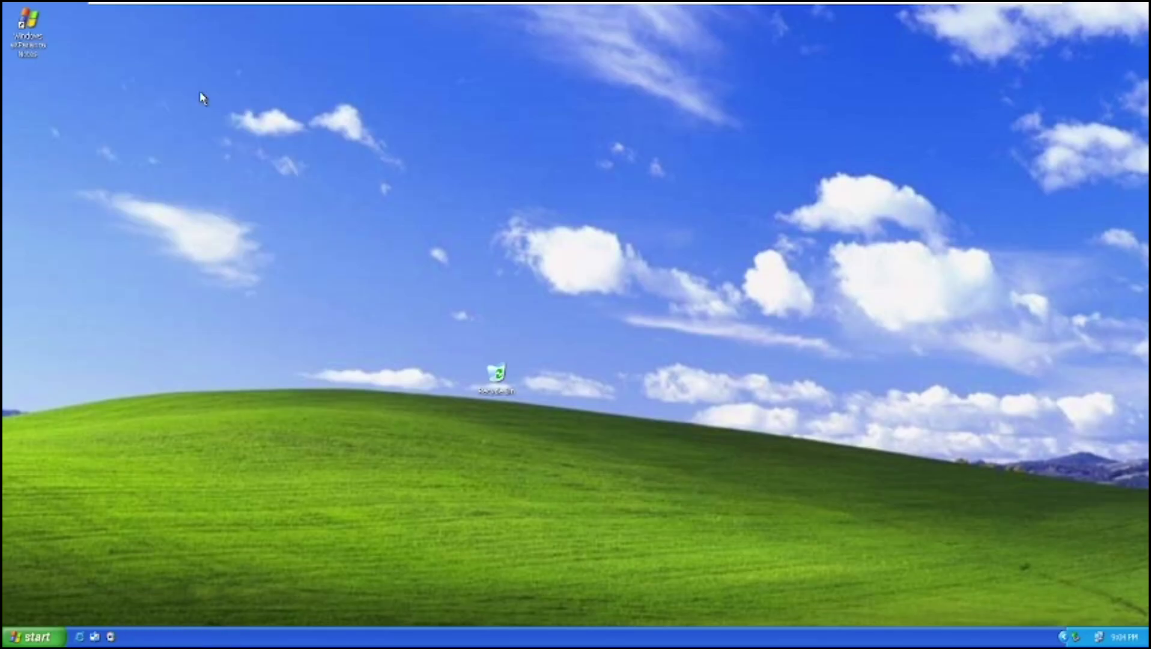
Move the Recycle Bin icon to the lower-right corner of the desktop.
{"action": "left_click_drag", "start_coordinate": [502, 363], "coordinate": [1117, 579]}
{"action": "left_click", "coordinate": [34, 637]}
{"action": "left_click", "coordinate": [342, 482]}
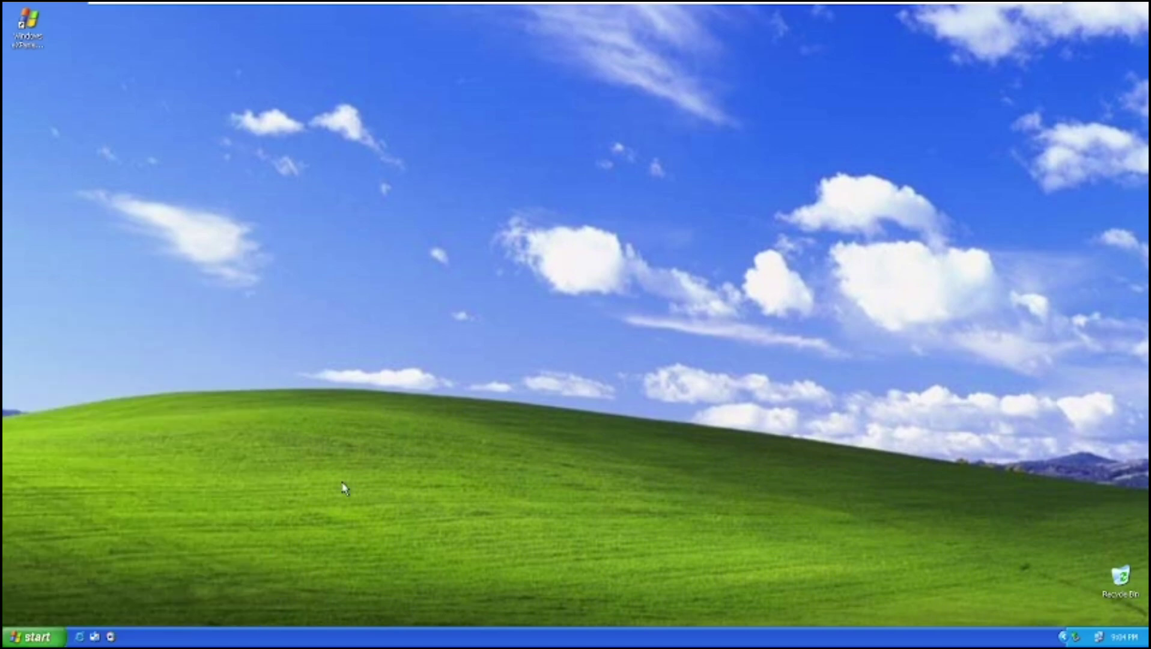
Open Control Panel maximized, look through the Appearance and Personalization category and close the window.
{"action": "key", "text": "super+r"}
{"action": "key", "text": "Return"}
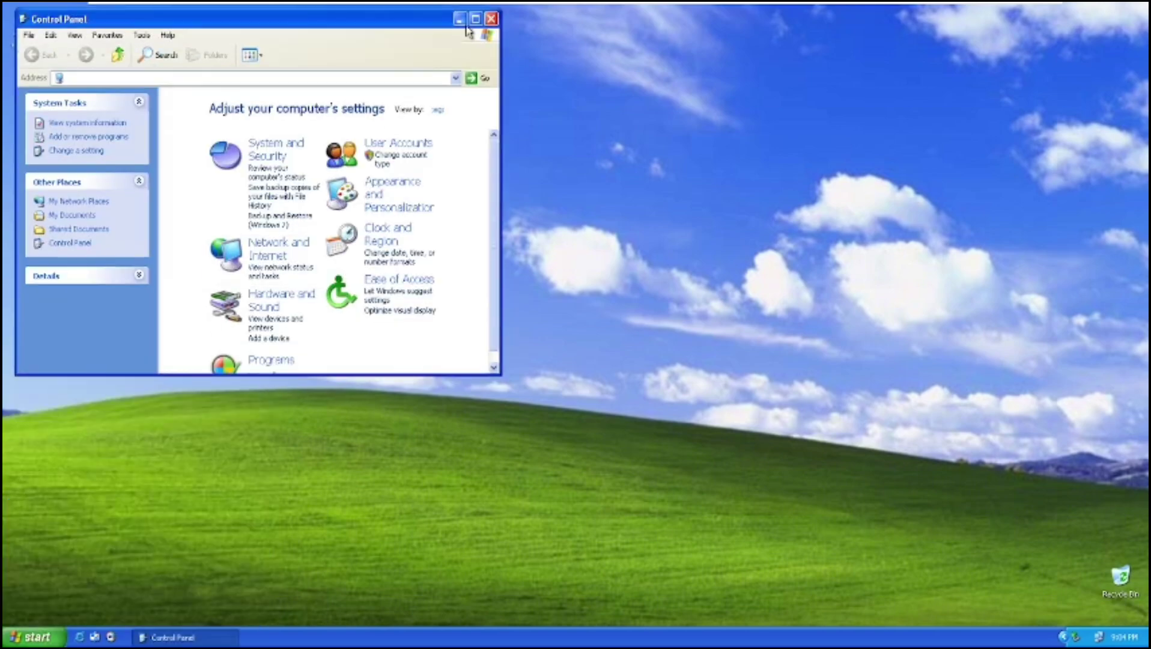
{"action": "left_click", "coordinate": [475, 19]}
{"action": "left_click", "coordinate": [697, 186]}
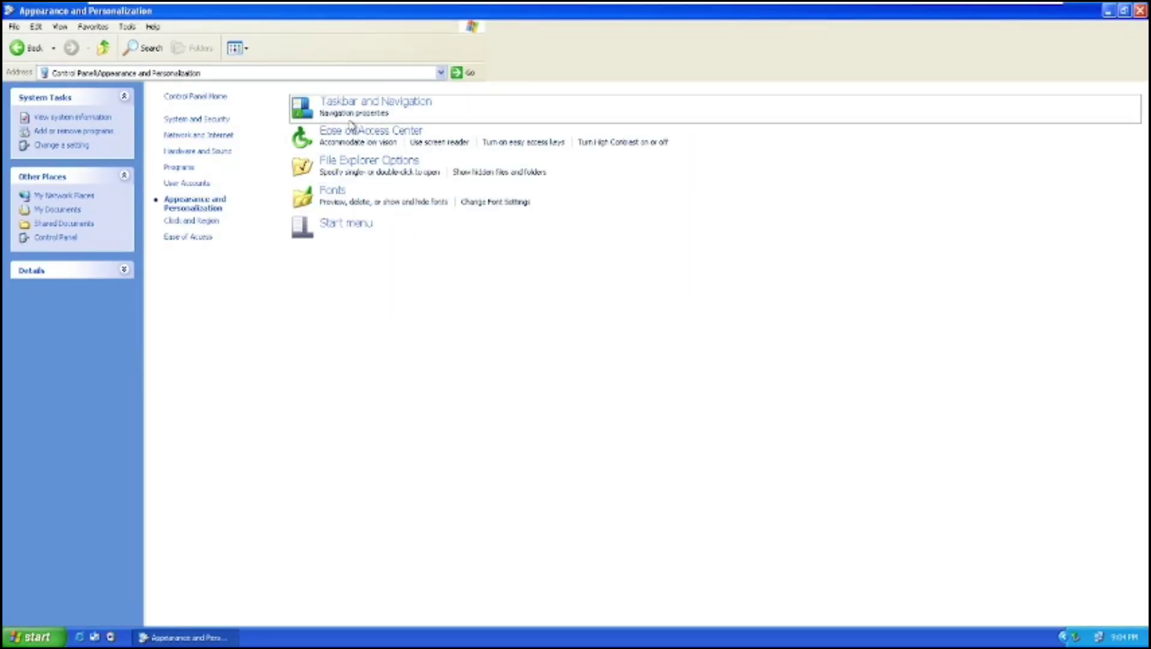
{"action": "left_click", "coordinate": [171, 73]}
{"action": "left_click", "coordinate": [1140, 10]}
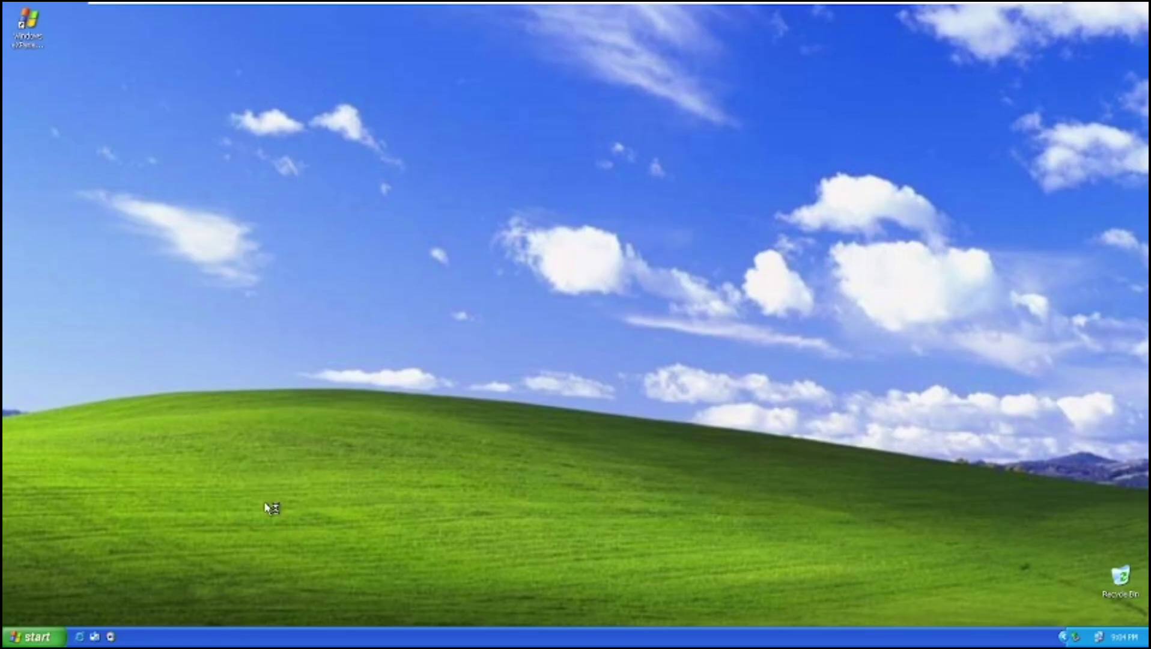
Set the screen area to 1366x768 pixels, keep the display settings and move the Recycle Bin to the desktop's lower-right corner.
{"action": "left_click", "coordinate": [221, 115]}
{"action": "left_click_drag", "start_coordinate": [129, 328], "coordinate": [131, 329]}
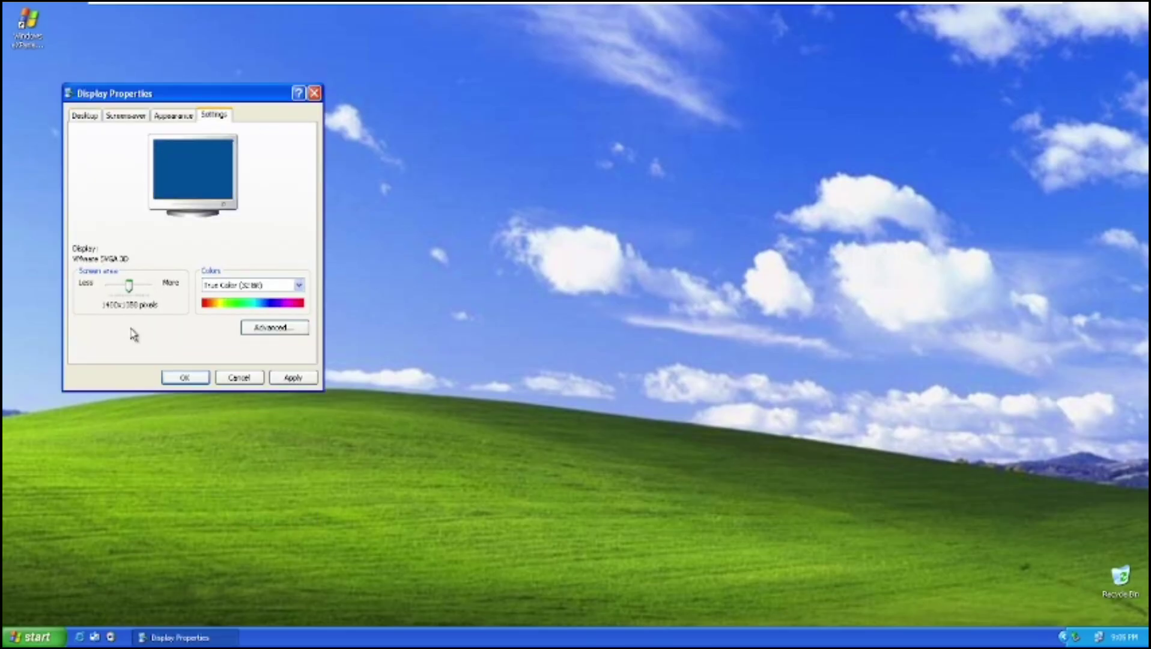
{"action": "key", "text": "Left"}
{"action": "key", "text": "Right"}
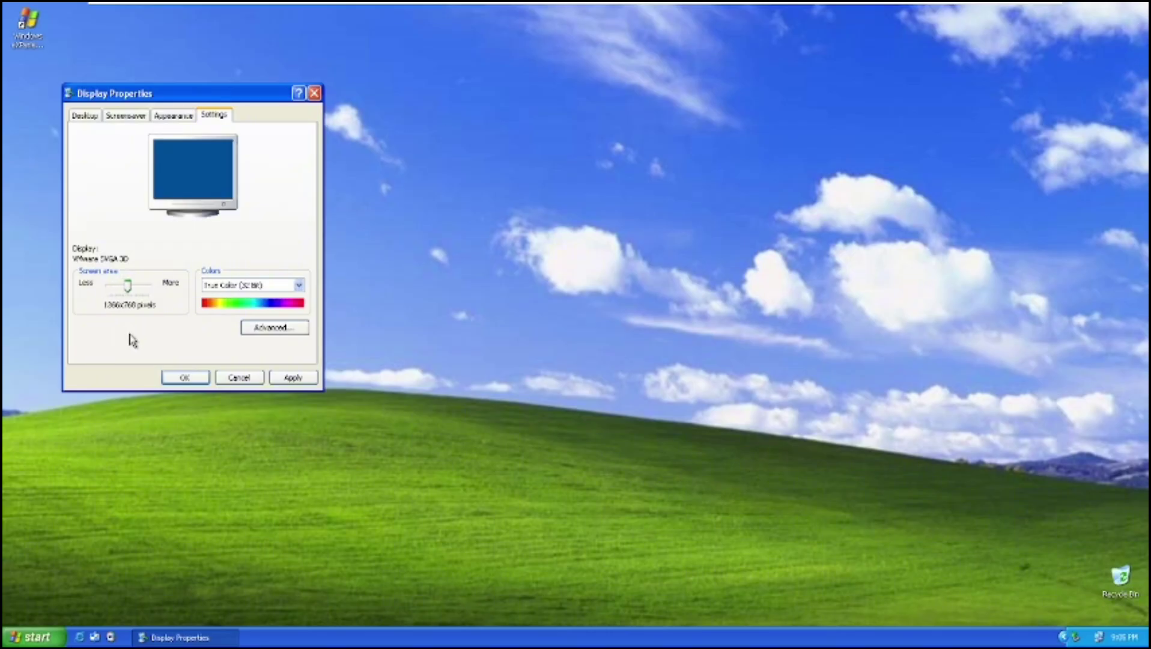
{"action": "left_click", "coordinate": [287, 377]}
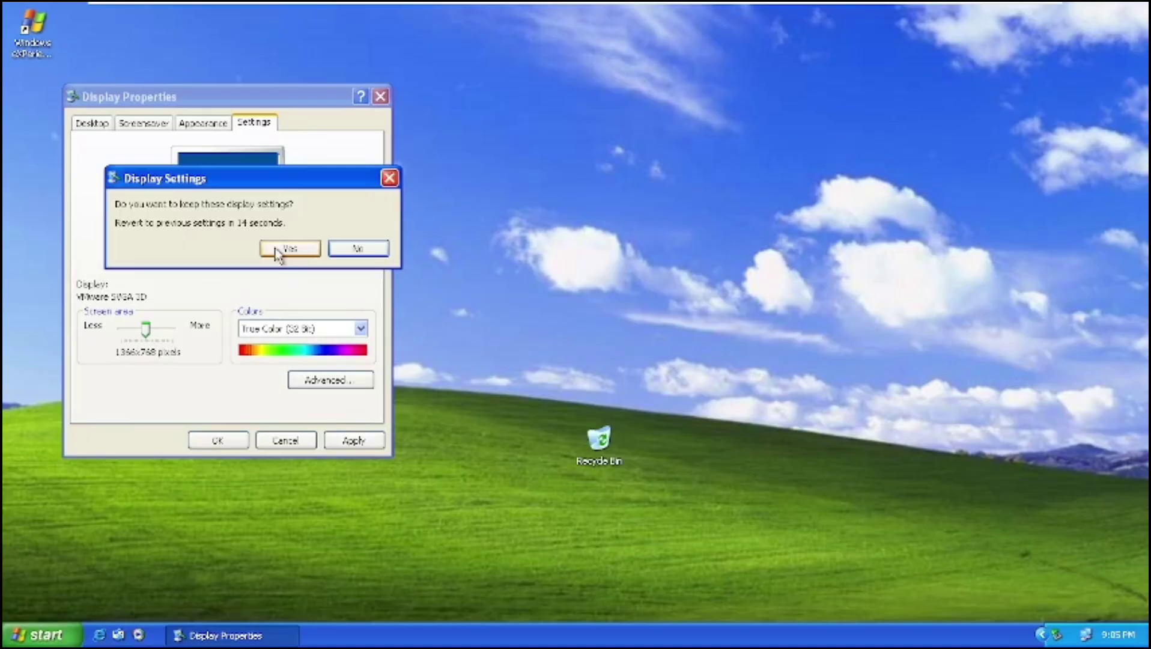
{"action": "left_click", "coordinate": [282, 247]}
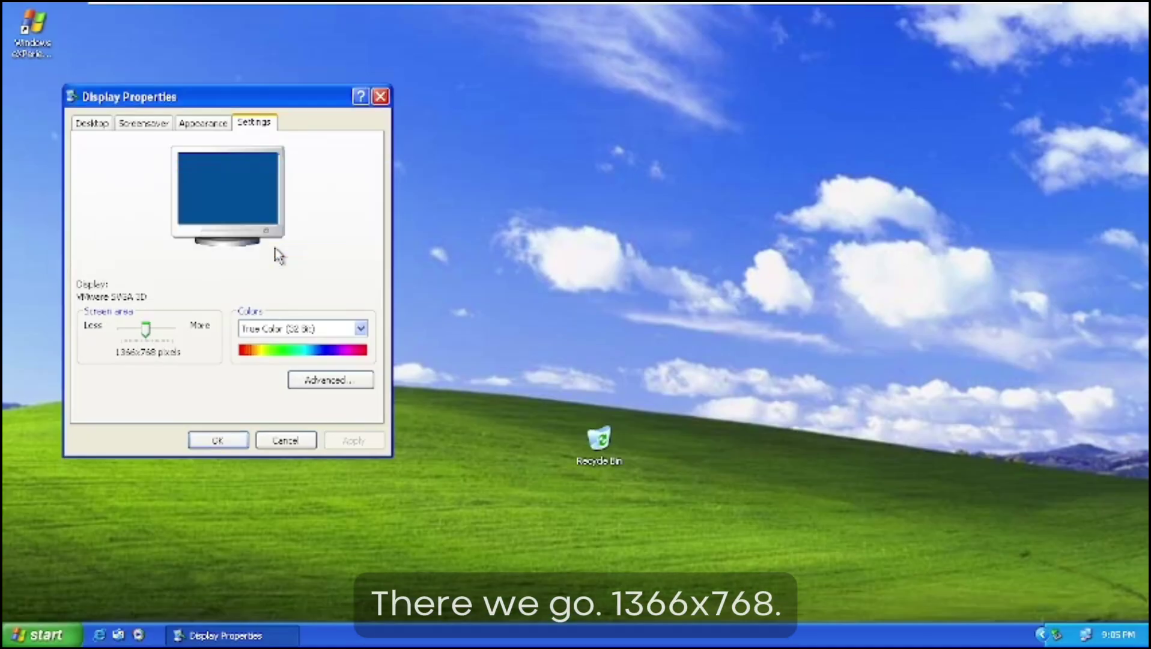
{"action": "left_click", "coordinate": [216, 436]}
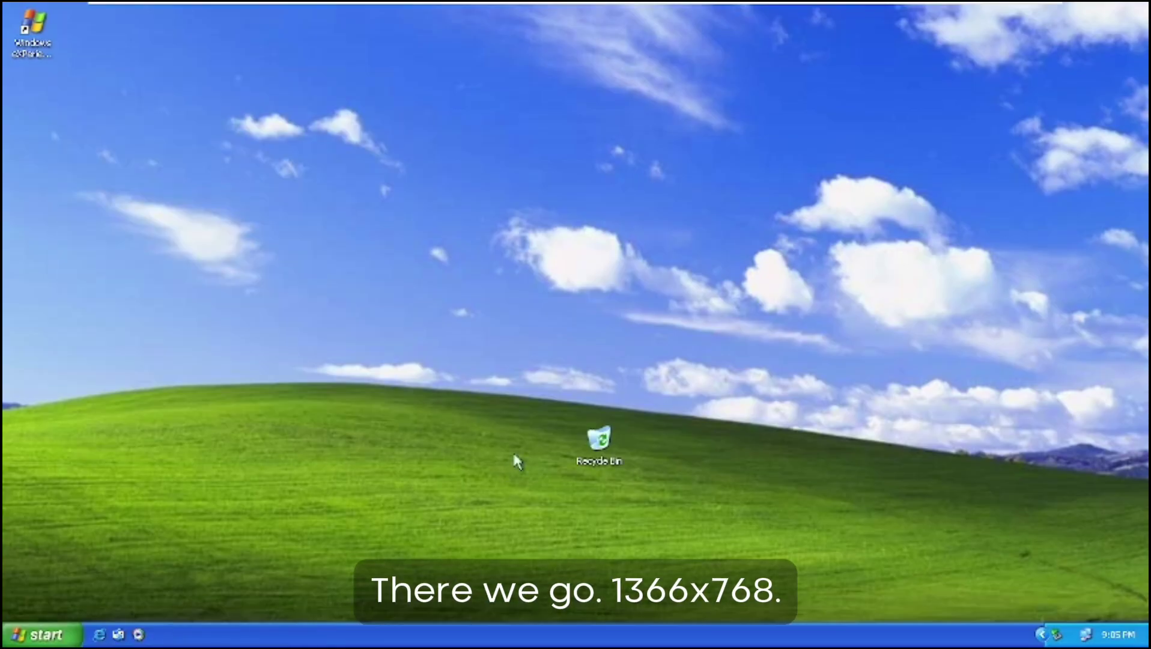
{"action": "left_click_drag", "start_coordinate": [598, 443], "coordinate": [1110, 589]}
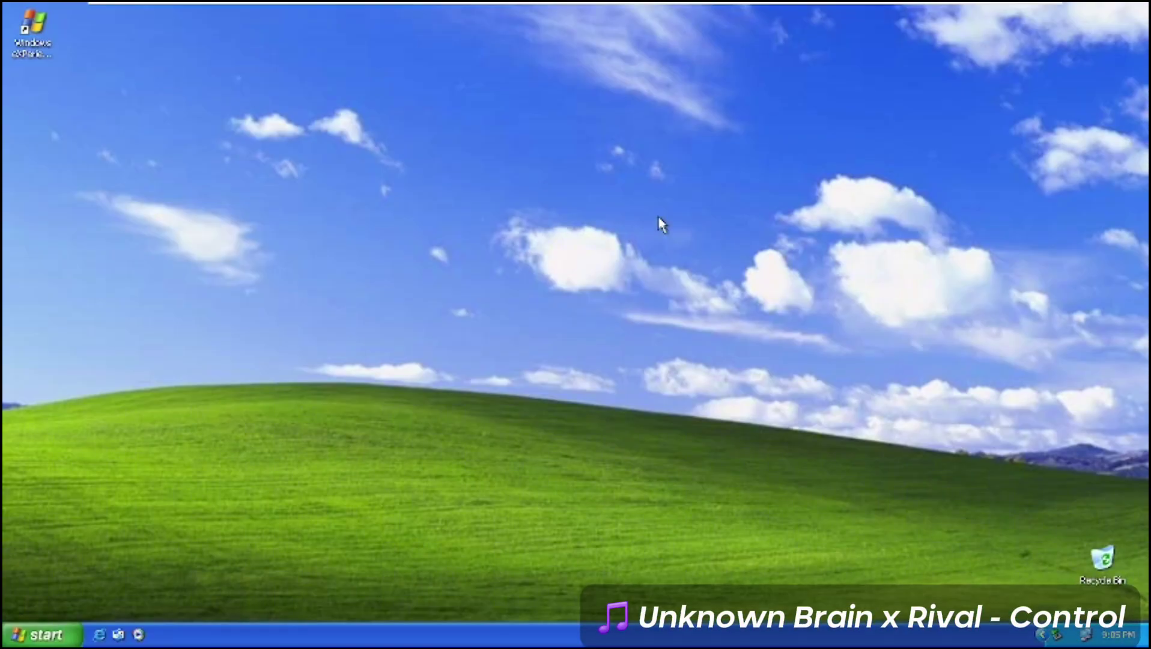
Restart the guest system using the Turn Off Computer options.
{"action": "left_click", "coordinate": [40, 634]}
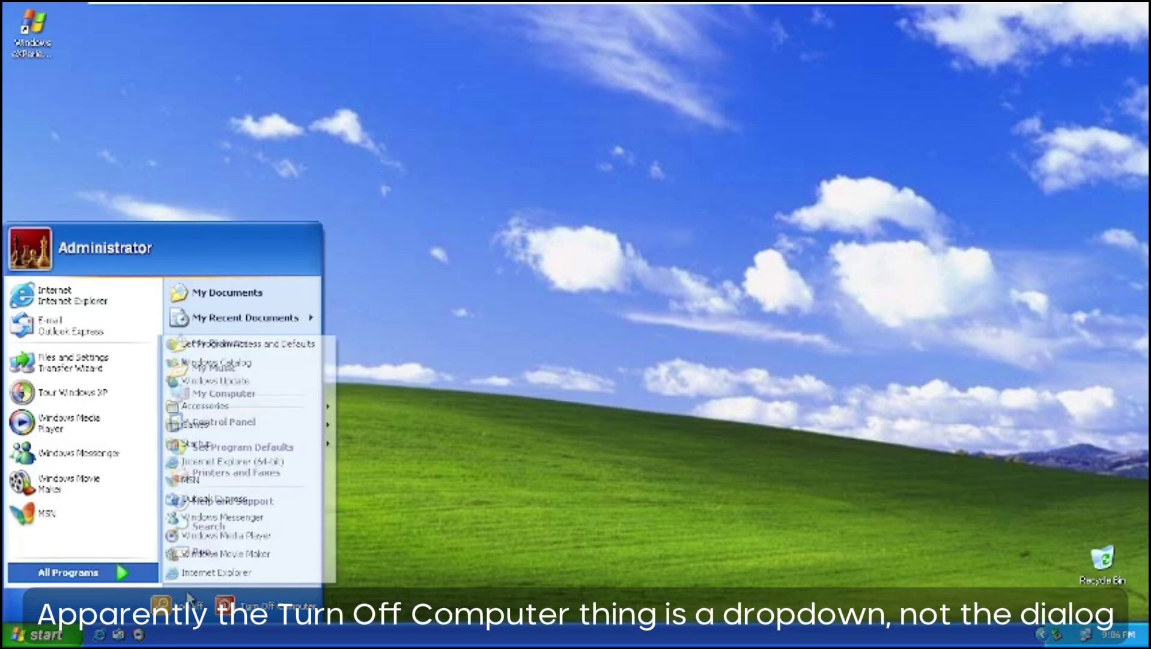
{"action": "left_click", "coordinate": [276, 605]}
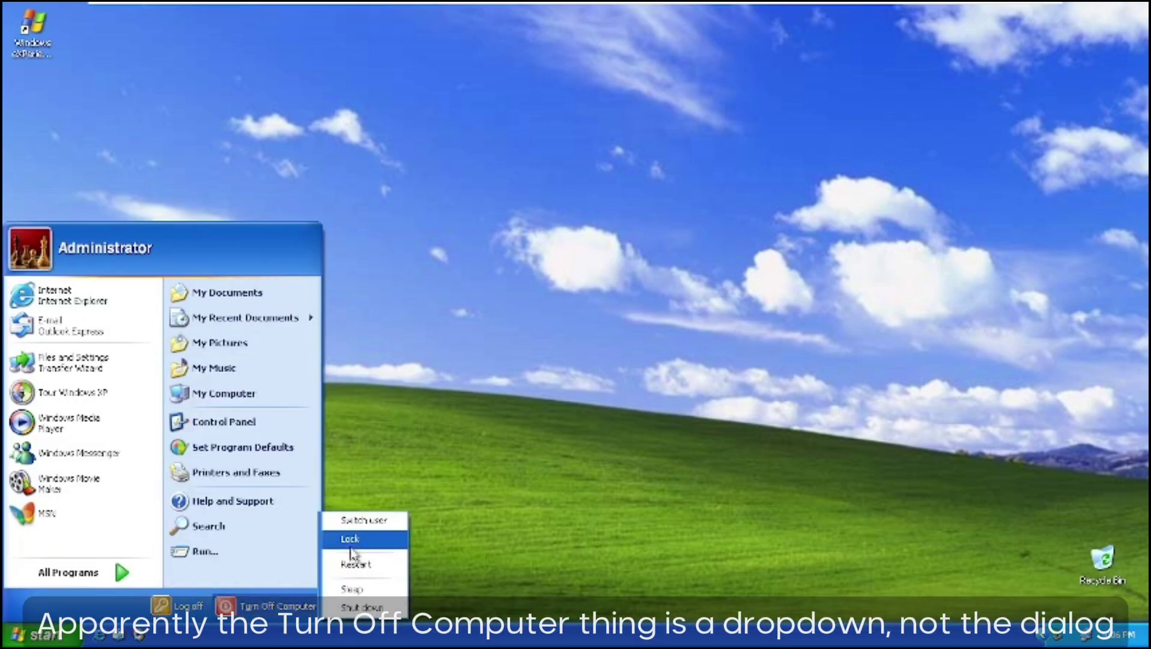
{"action": "left_click", "coordinate": [265, 606]}
{"action": "left_click", "coordinate": [260, 610]}
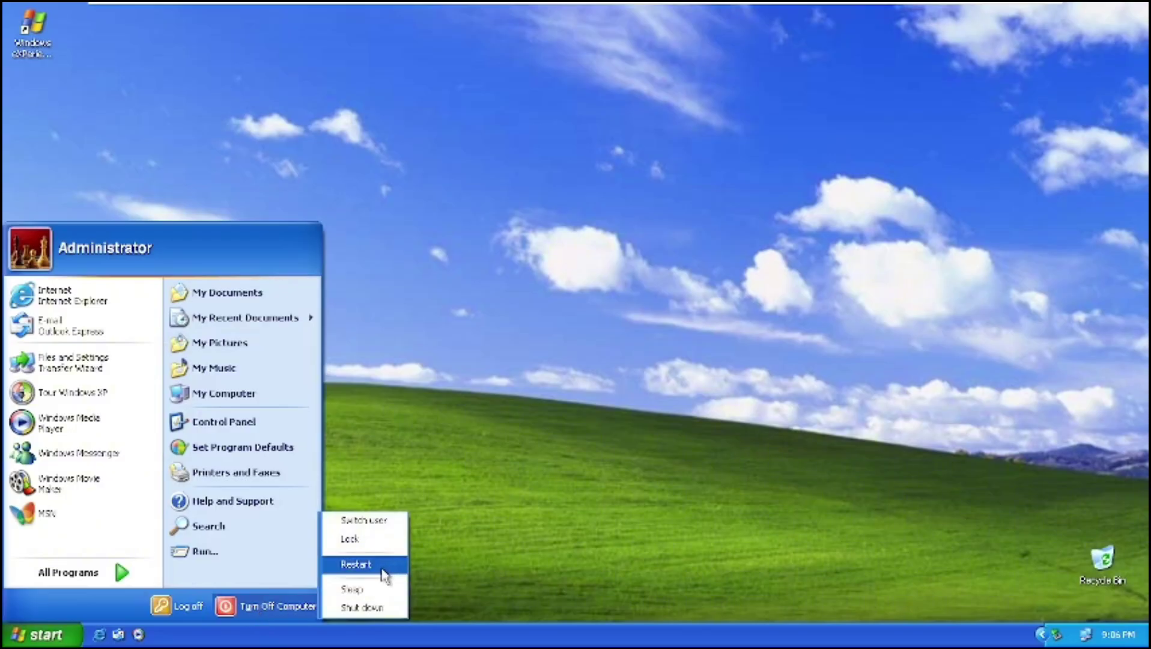
{"action": "left_click", "coordinate": [54, 634]}
{"action": "key", "text": "super"}
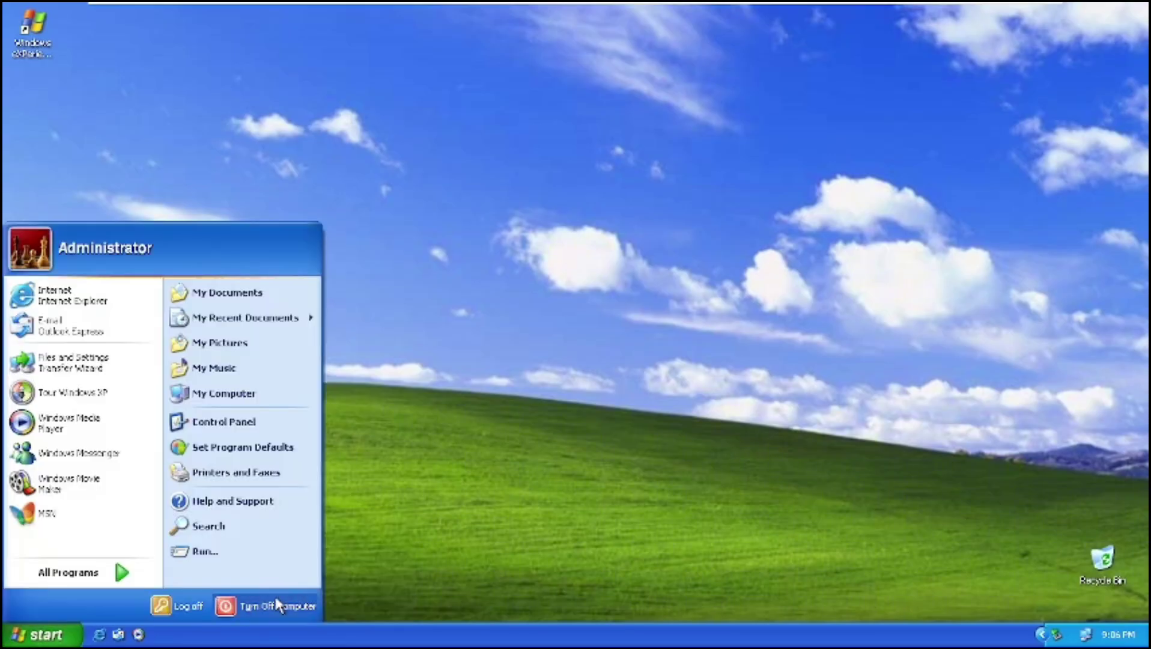
{"action": "left_click", "coordinate": [277, 606]}
{"action": "left_click", "coordinate": [344, 563]}
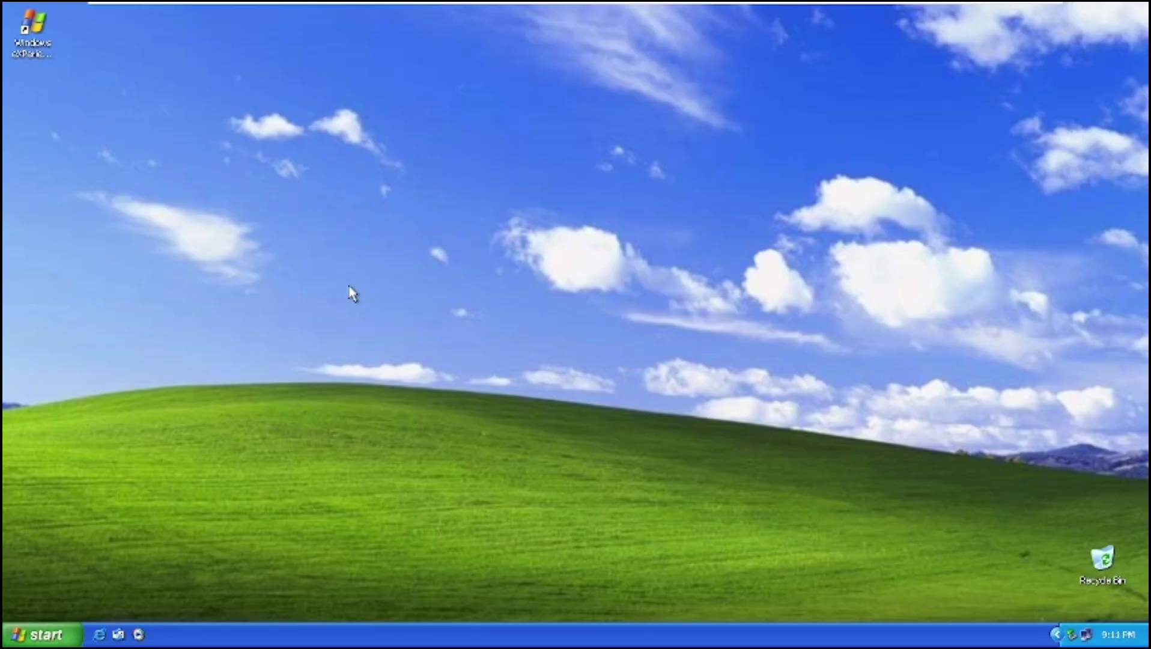
Open Display Properties from the desktop and look at the Appearance settings.
{"action": "right_click", "coordinate": [506, 174]}
{"action": "left_click", "coordinate": [544, 302]}
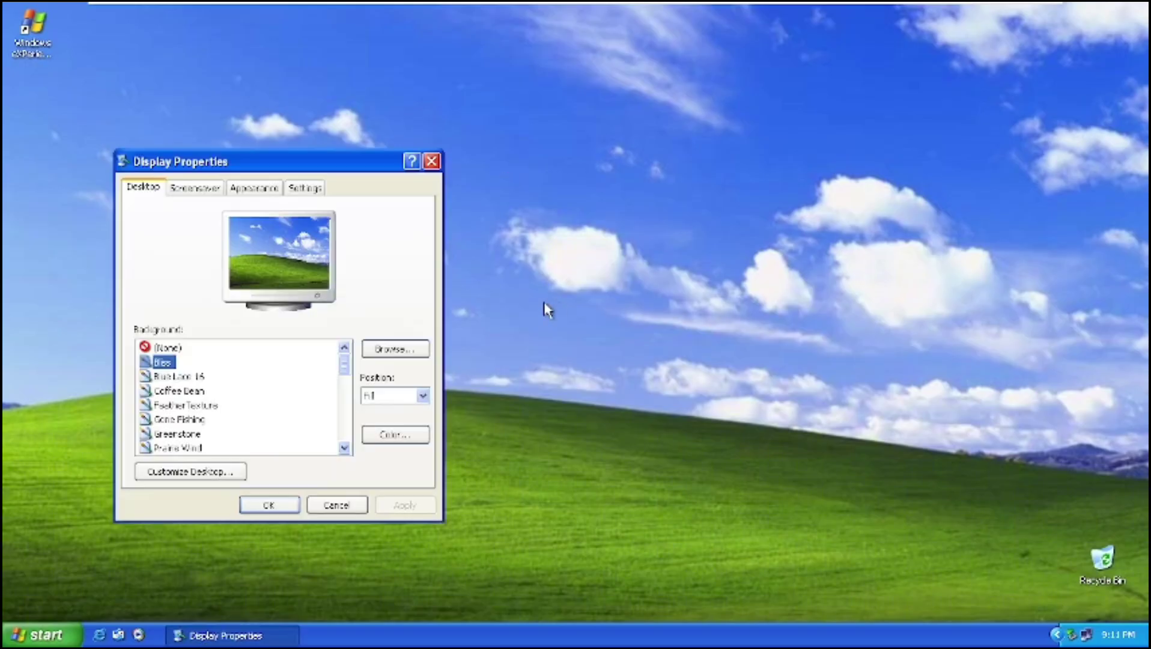
{"action": "left_click", "coordinate": [258, 187]}
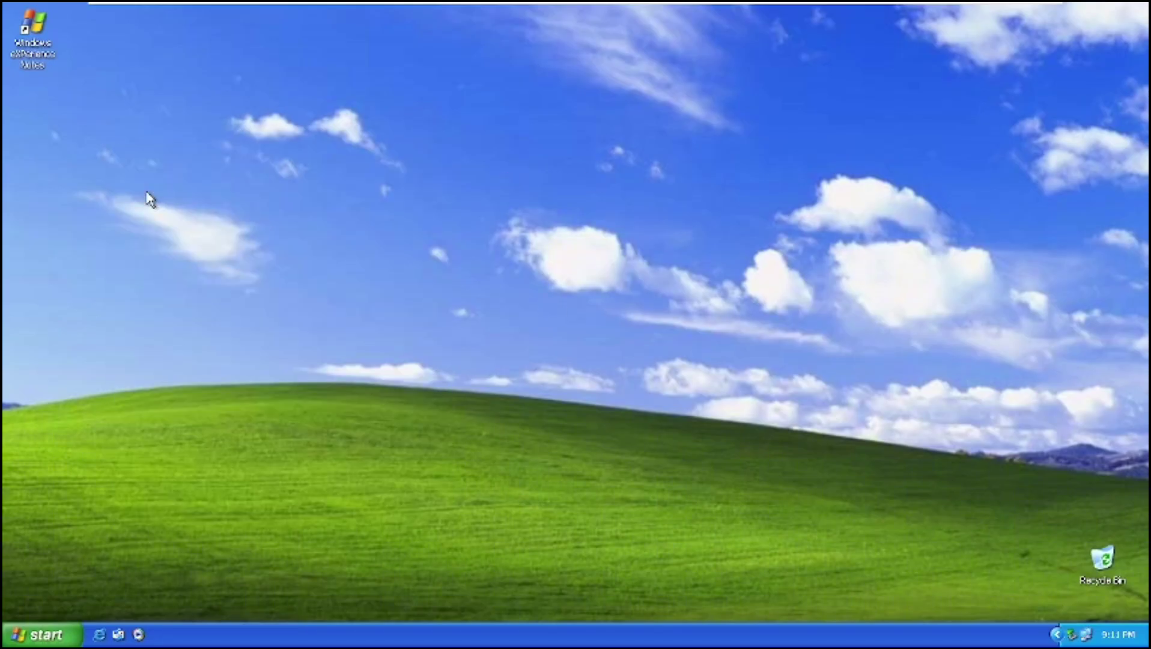
Preview several desktop backgrounds, including Soap Bubbles, and apply the tropical island picture with palm trees and a sailboat.
{"action": "left_click", "coordinate": [103, 267]}
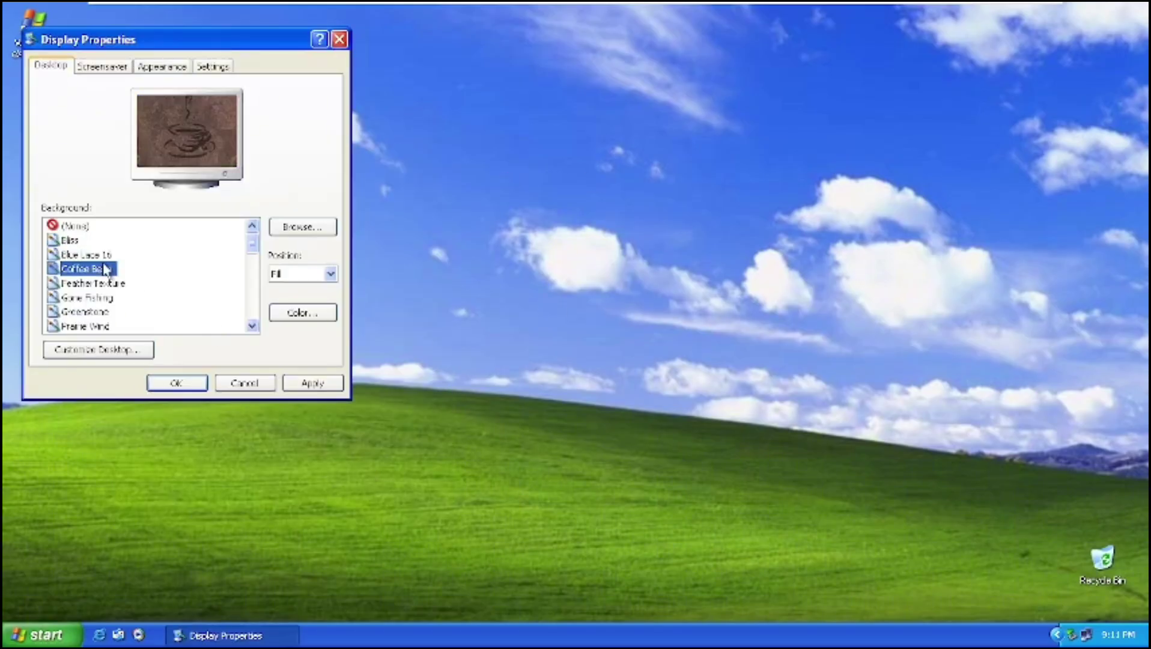
{"action": "left_click", "coordinate": [96, 302]}
{"action": "scroll", "coordinate": [95, 282], "scroll_direction": "down", "scroll_amount": 3}
{"action": "left_click", "coordinate": [93, 254]}
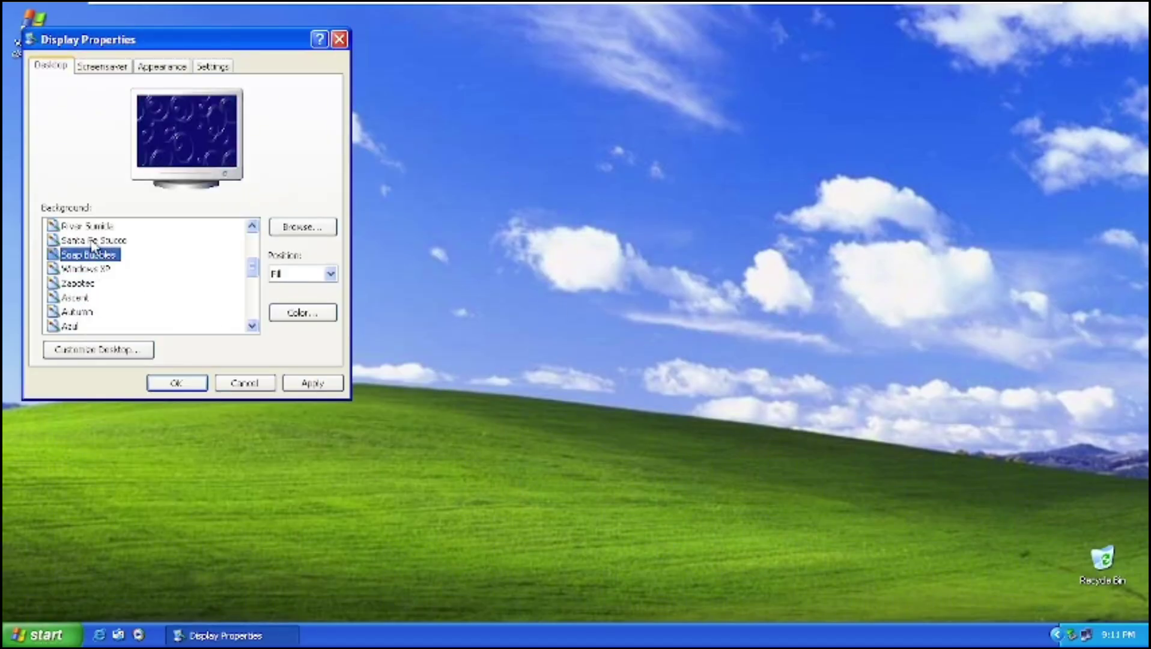
{"action": "left_click", "coordinate": [92, 242]}
{"action": "scroll", "coordinate": [87, 264], "scroll_direction": "down", "scroll_amount": 1}
{"action": "left_click", "coordinate": [71, 298]}
{"action": "scroll", "coordinate": [72, 299], "scroll_direction": "down", "scroll_amount": 1}
{"action": "left_click", "coordinate": [75, 297]}
{"action": "left_click", "coordinate": [296, 383]}
{"action": "left_click", "coordinate": [162, 67]}
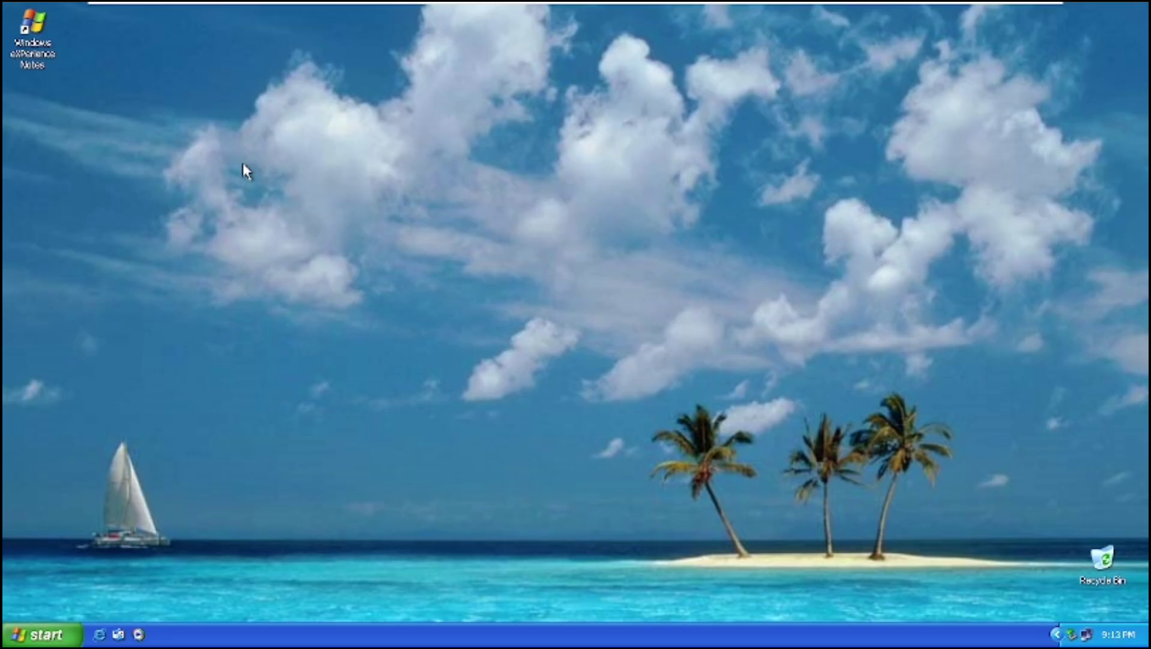
Launch Pinball from the installed Games.
{"action": "left_click_drag", "start_coordinate": [297, 230], "coordinate": [394, 334]}
{"action": "left_click", "coordinate": [43, 634]}
{"action": "mouse_move", "coordinate": [84, 572]}
{"action": "mouse_move", "coordinate": [204, 425]}
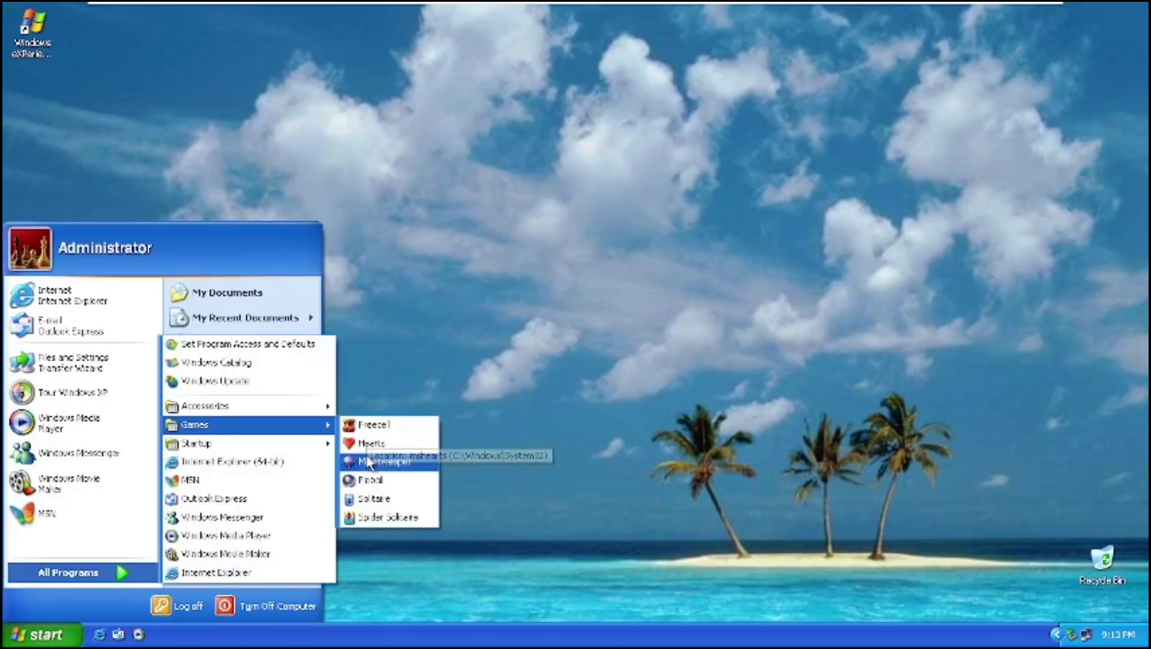
{"action": "left_click", "coordinate": [374, 480]}
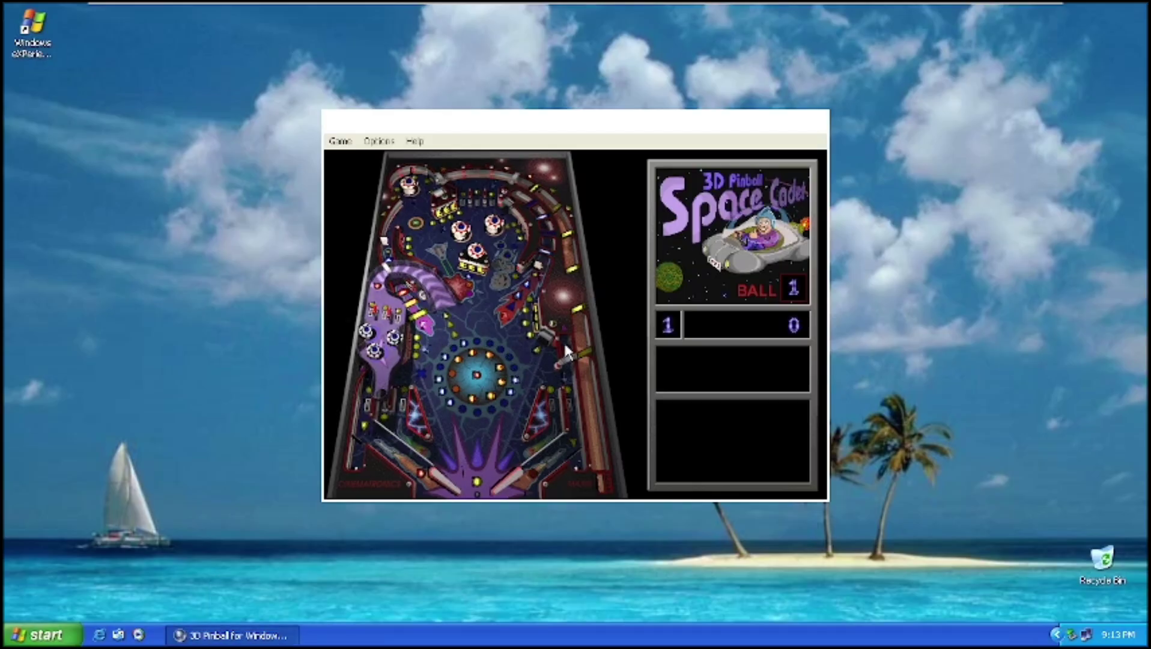
View the pinball game's player controls settings and close them.
{"action": "left_click", "coordinate": [338, 143]}
{"action": "mouse_move", "coordinate": [366, 145]}
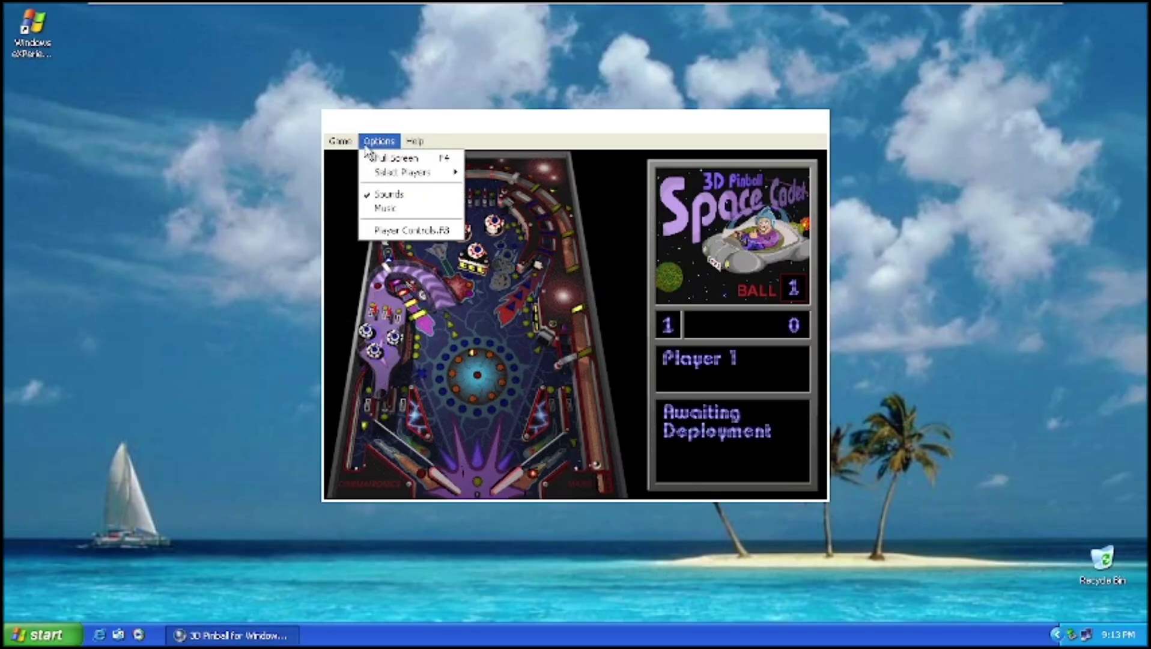
{"action": "left_click", "coordinate": [408, 229]}
{"action": "left_click", "coordinate": [676, 174]}
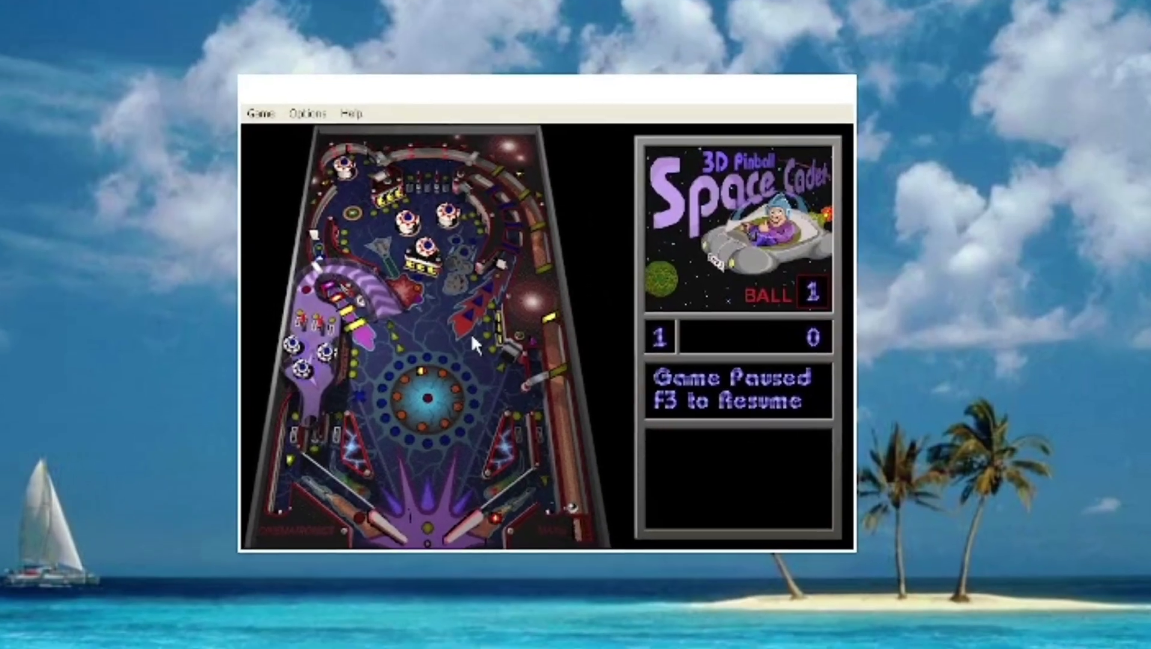
Resume the paused pinball game, launch balls to play a short round and close the game.
{"action": "key", "text": "F3"}
{"action": "key", "text": "space"}
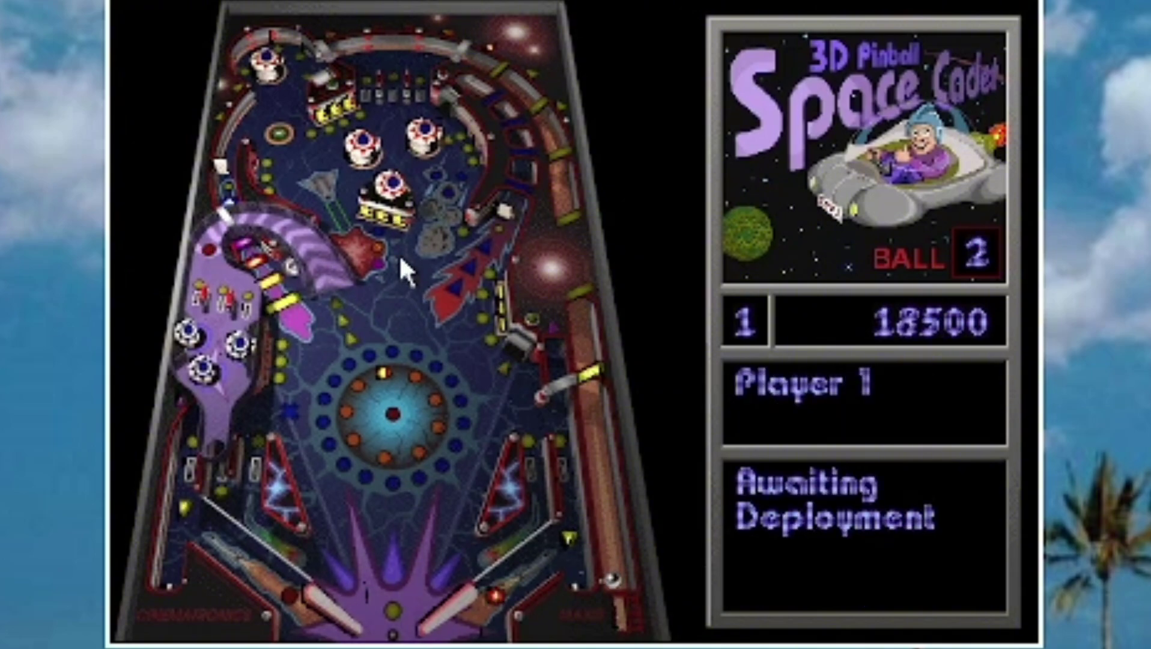
{"action": "key", "text": "space"}
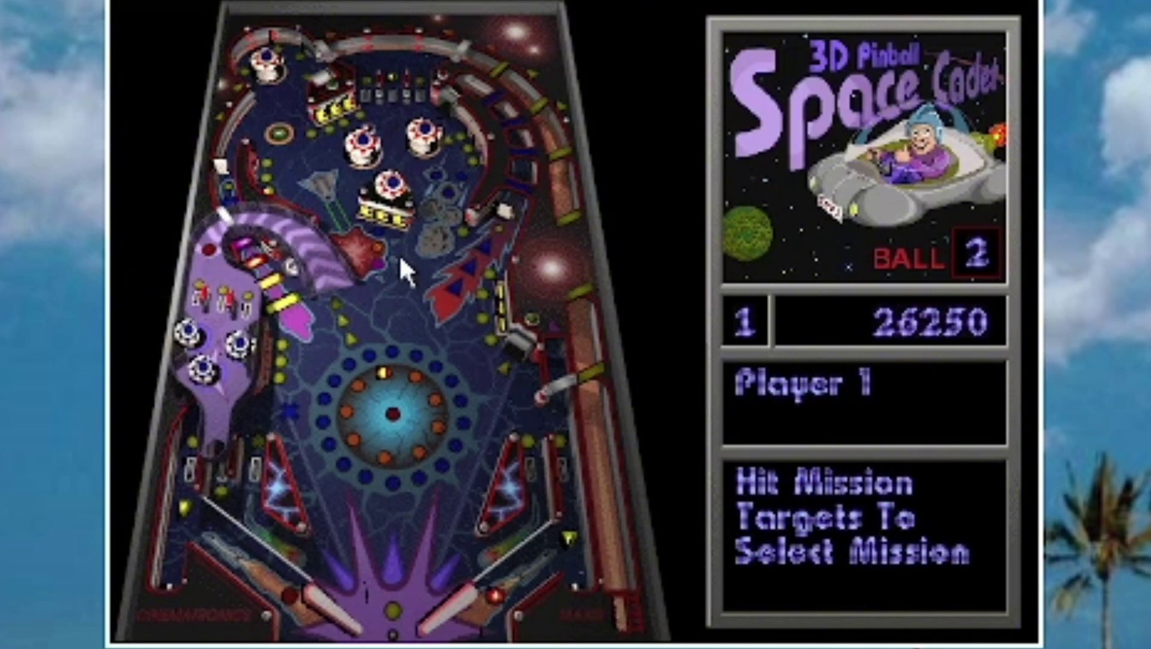
{"action": "left_click", "coordinate": [771, 143]}
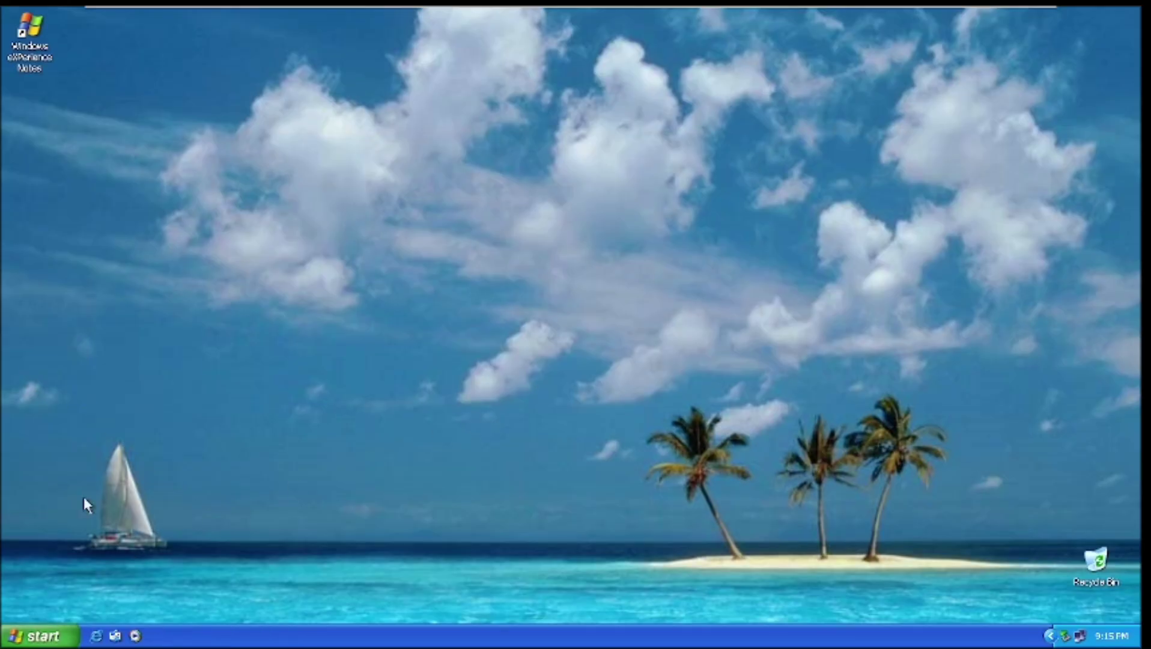
{"action": "left_click", "coordinate": [39, 635]}
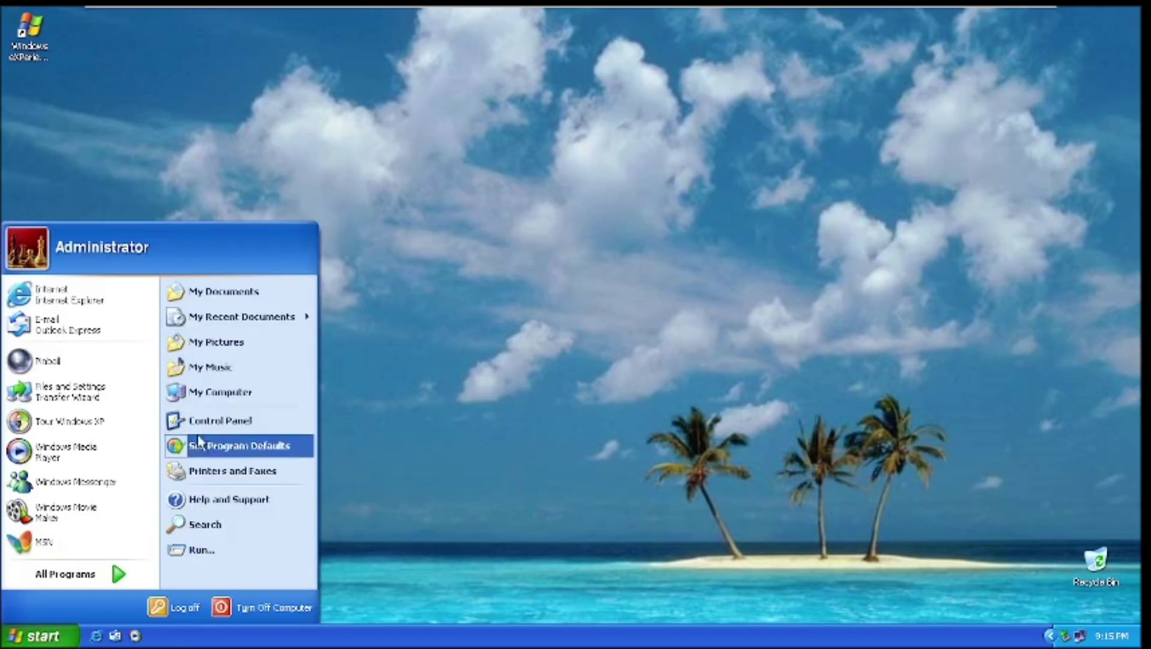
{"action": "left_click", "coordinate": [13, 632]}
{"action": "left_click_drag", "start_coordinate": [431, 507], "coordinate": [823, 406]}
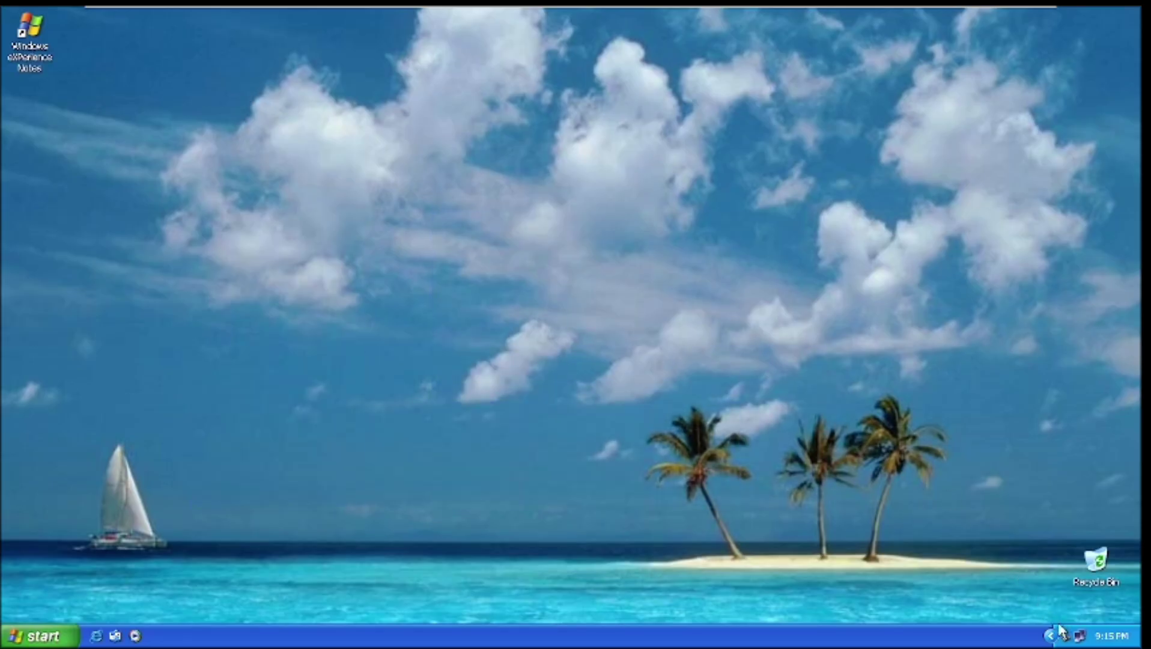
Reveal the hidden notification area icons, open the volume control to look at it and dismiss both.
{"action": "left_click", "coordinate": [1042, 636]}
{"action": "left_click", "coordinate": [1048, 638]}
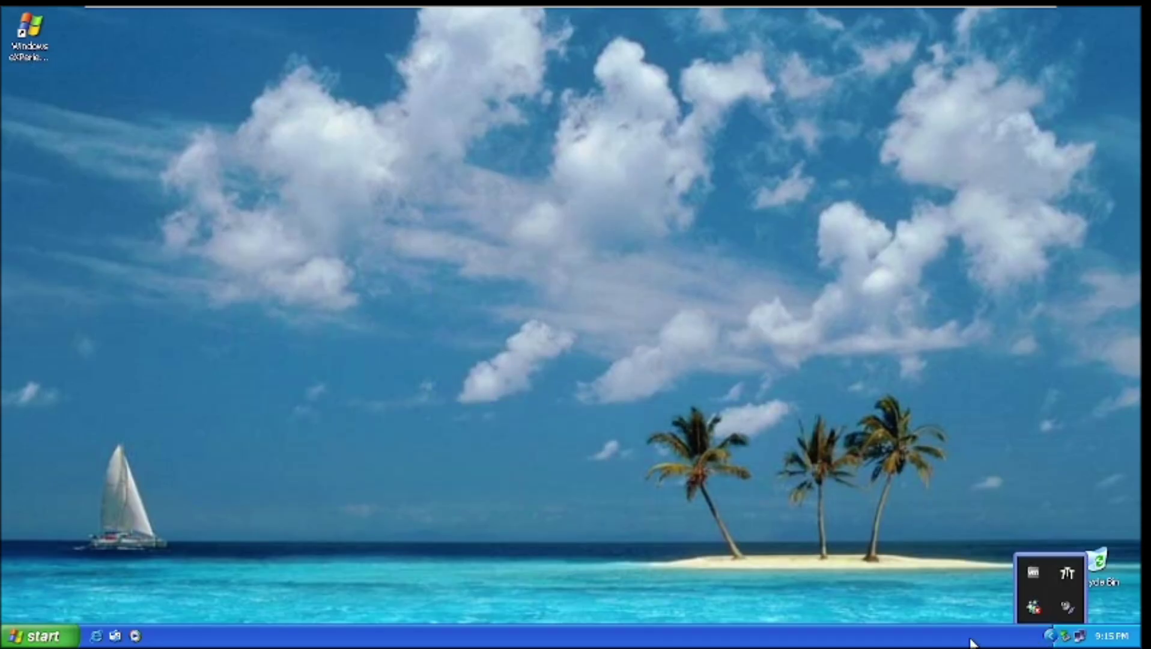
{"action": "left_click", "coordinate": [1067, 607]}
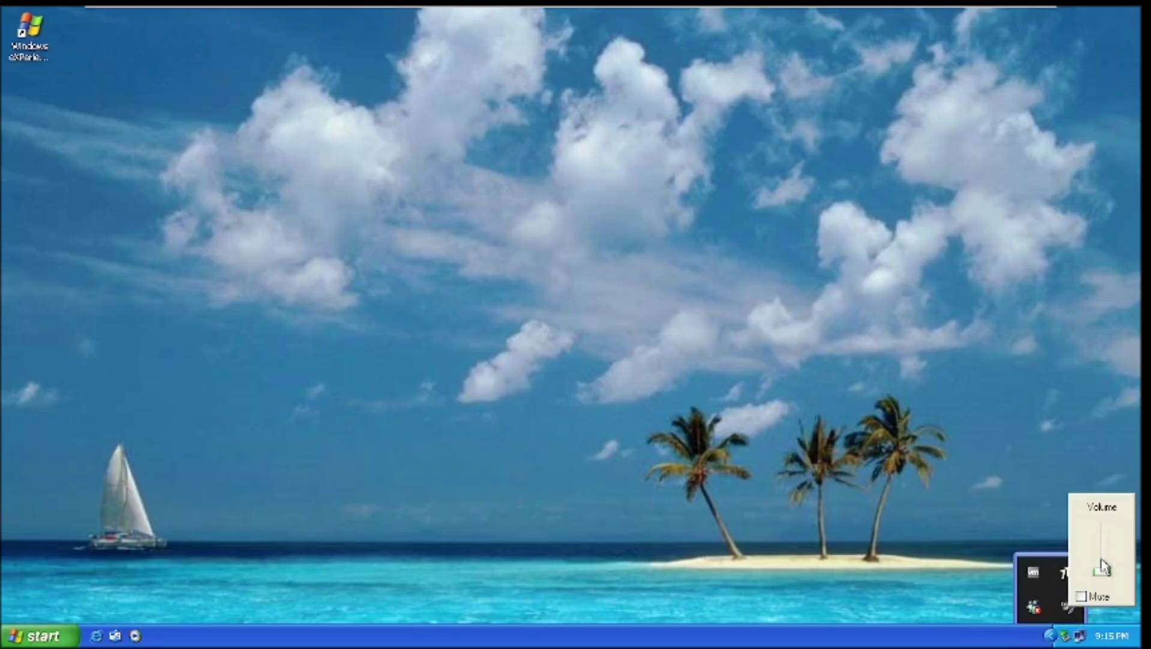
{"action": "left_click", "coordinate": [597, 428]}
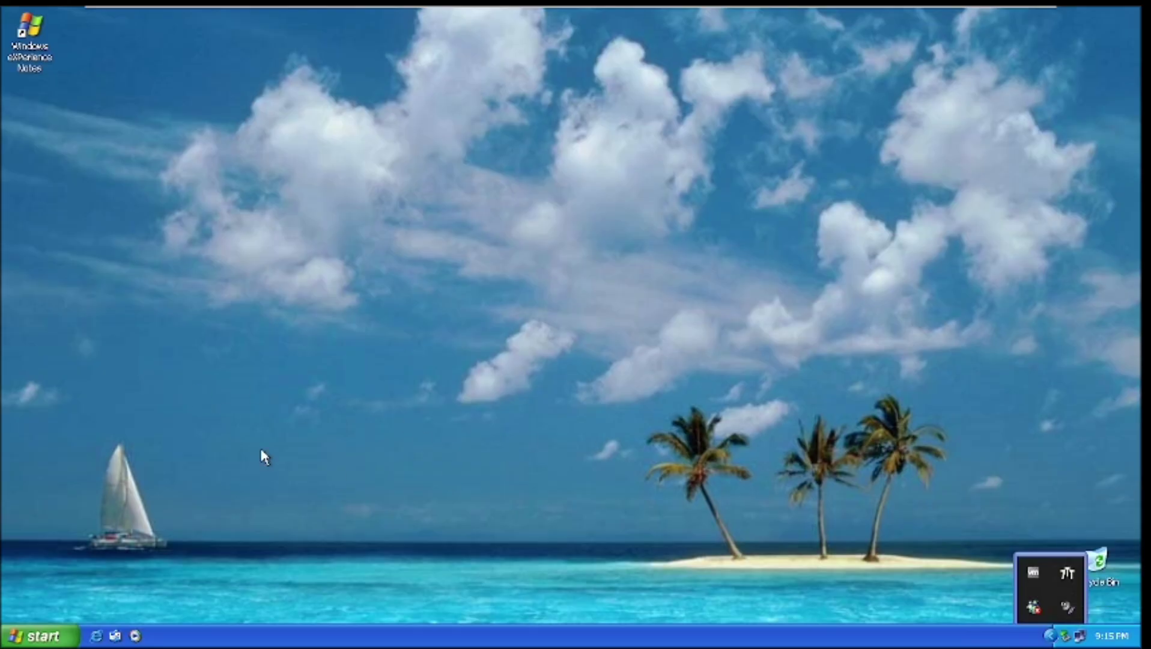
{"action": "left_click_drag", "start_coordinate": [261, 451], "coordinate": [477, 398]}
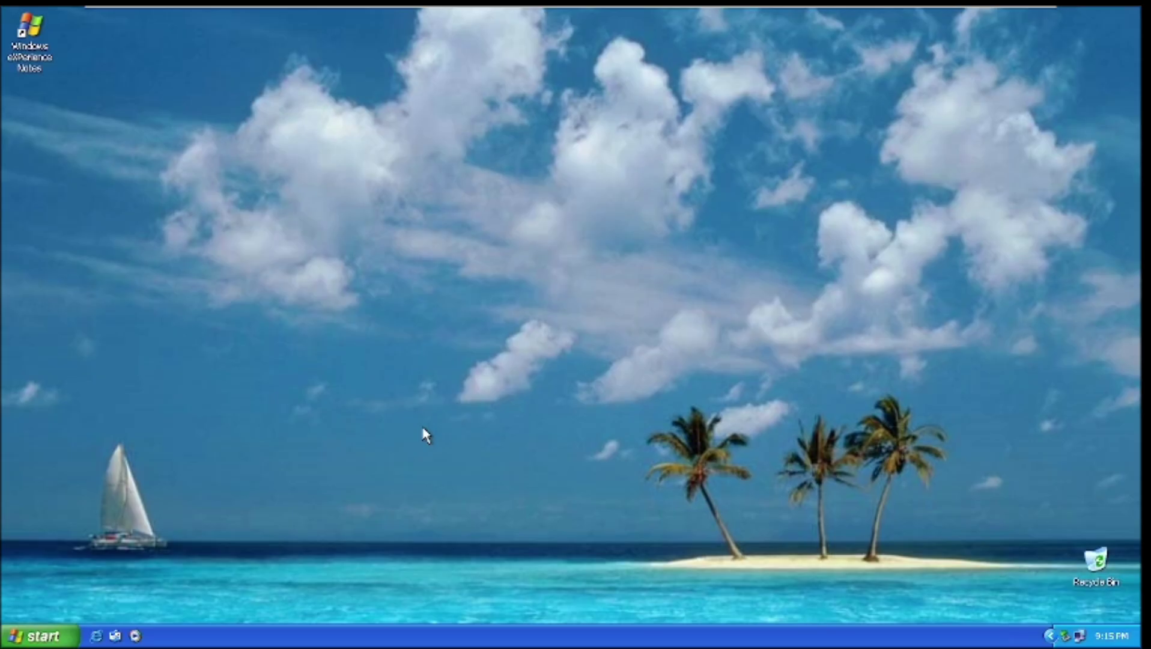
{"action": "left_click", "coordinate": [40, 635]}
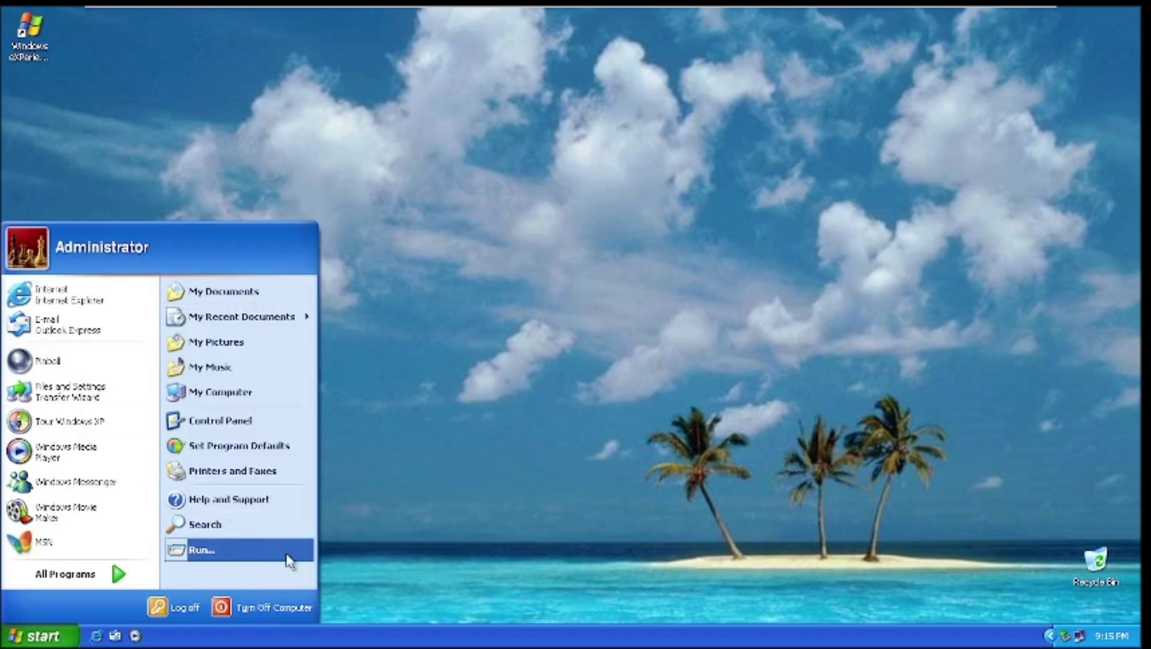
{"action": "mouse_move", "coordinate": [240, 610]}
{"action": "left_click", "coordinate": [398, 310]}
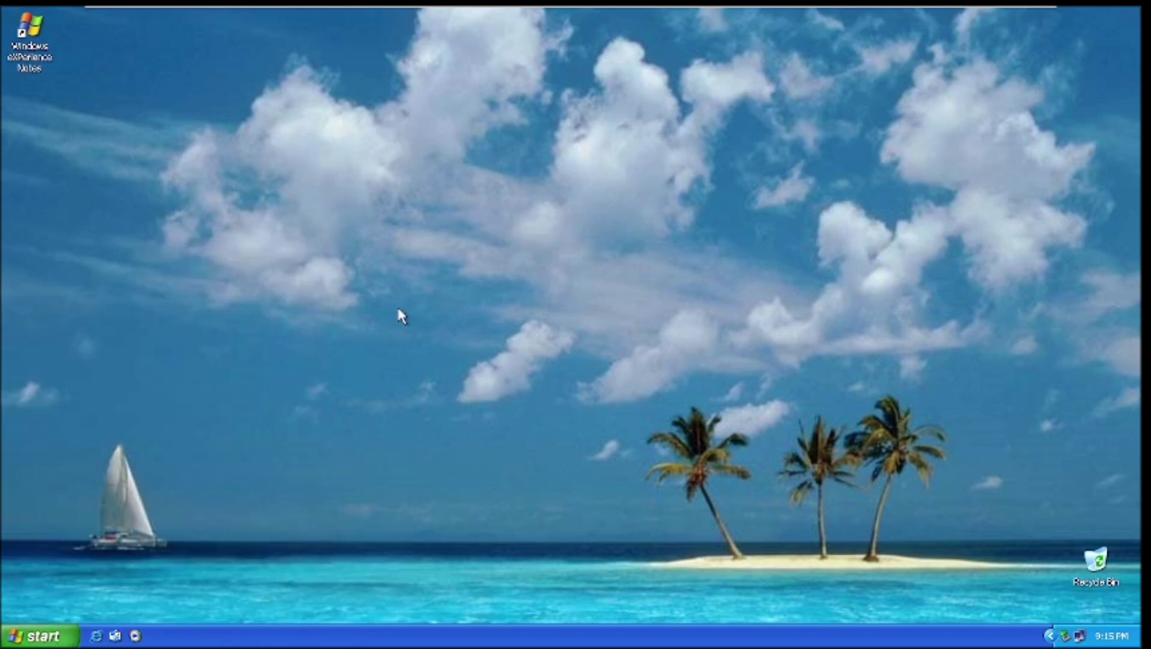
Open the Windows eXPerience Notes document from the desktop and read its opening sections.
{"action": "left_click_drag", "start_coordinate": [474, 205], "coordinate": [13, 37]}
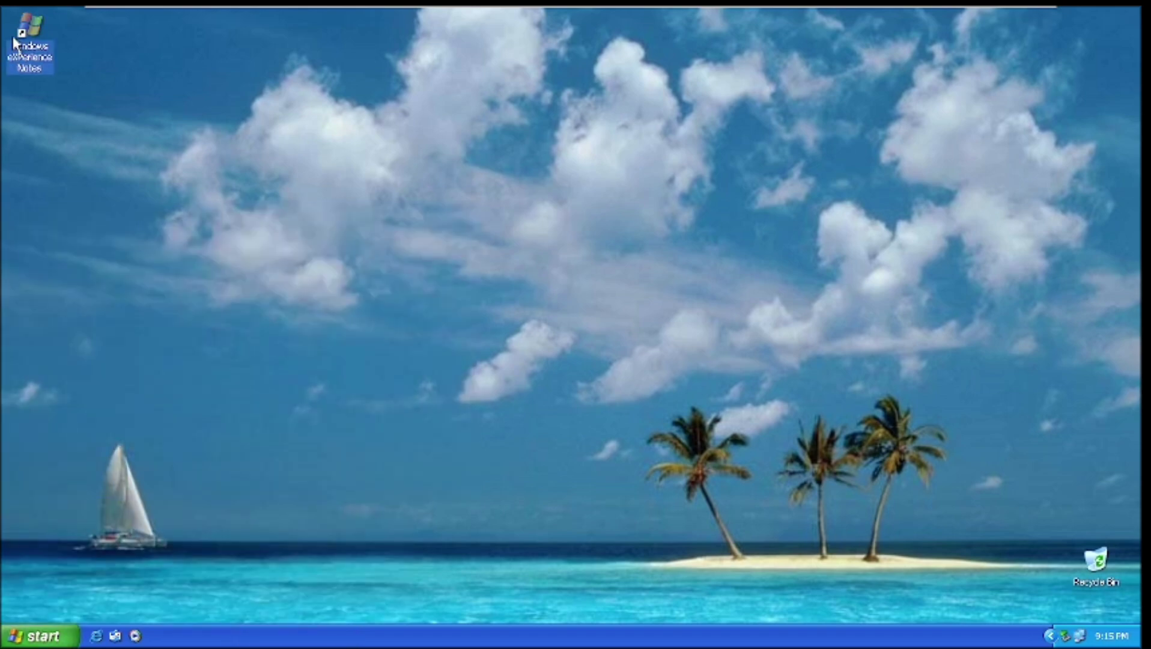
{"action": "double_click", "coordinate": [14, 38]}
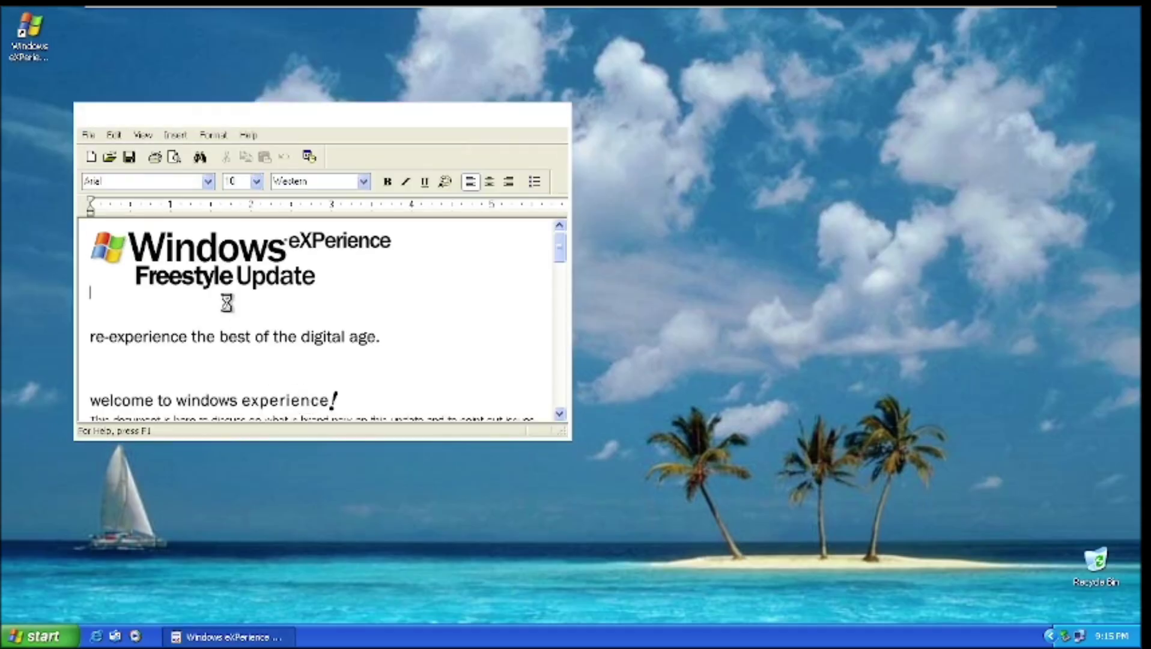
{"action": "scroll", "coordinate": [206, 259], "scroll_direction": "down", "scroll_amount": 10}
{"action": "scroll", "coordinate": [205, 258], "scroll_direction": "down", "scroll_amount": 3}
{"action": "scroll", "coordinate": [239, 249], "scroll_direction": "up", "scroll_amount": 15}
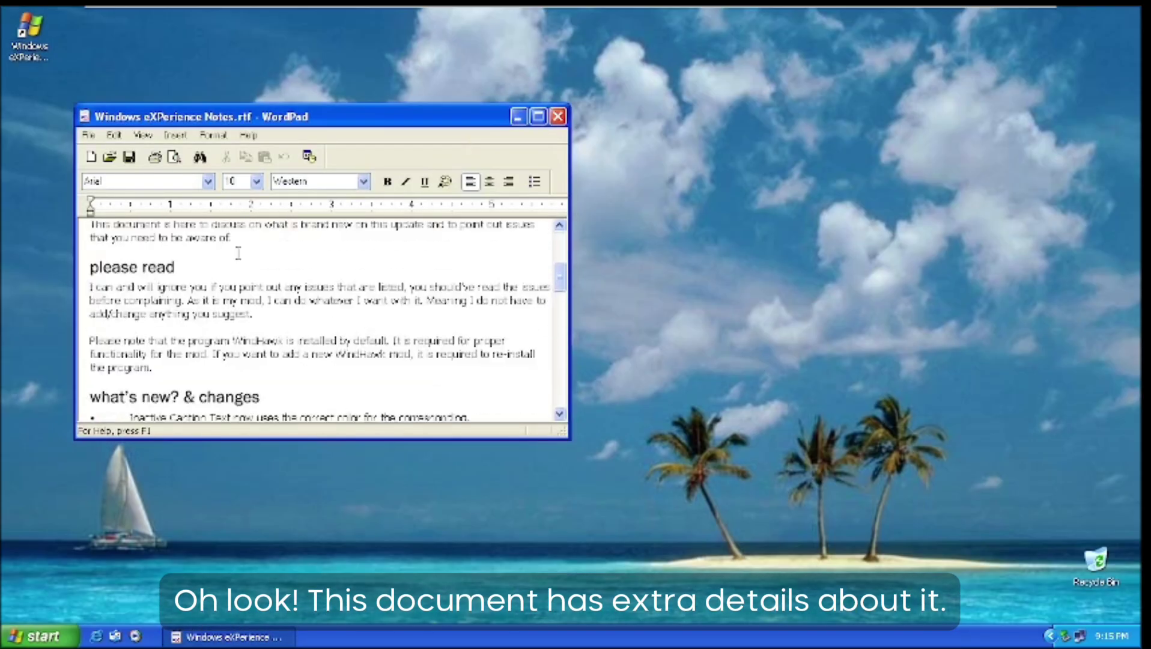
Read the changes, issues and contacts sections of the notes and close the document.
{"action": "left_click_drag", "start_coordinate": [559, 257], "coordinate": [542, 330]}
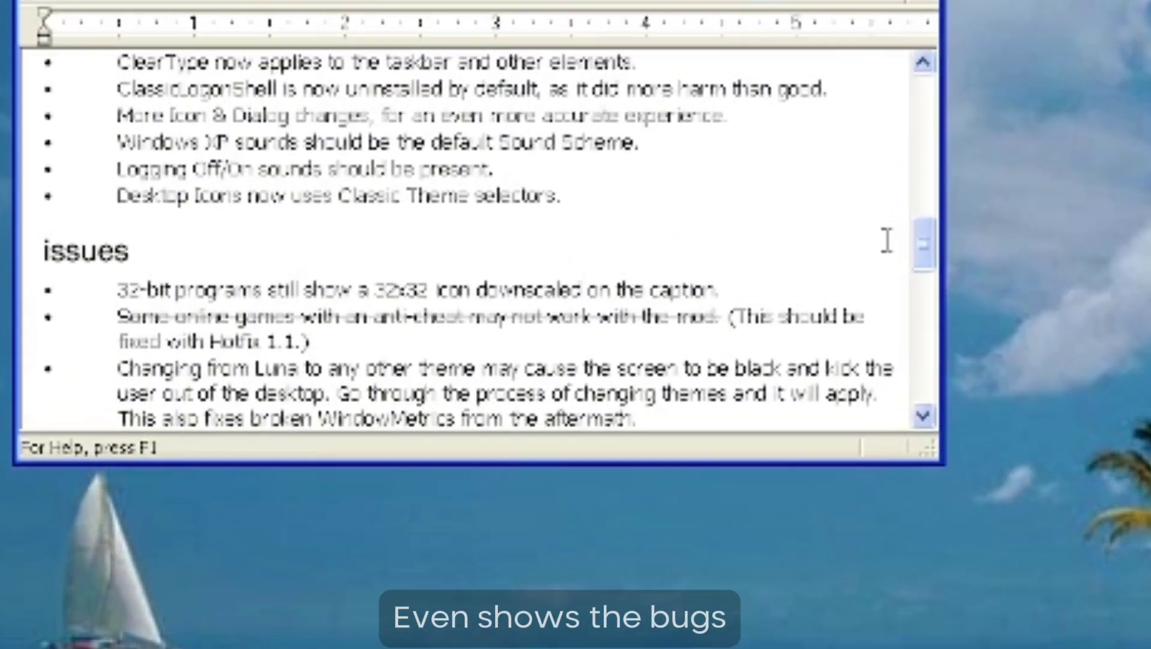
{"action": "scroll", "coordinate": [905, 277], "scroll_direction": "down", "scroll_amount": 5}
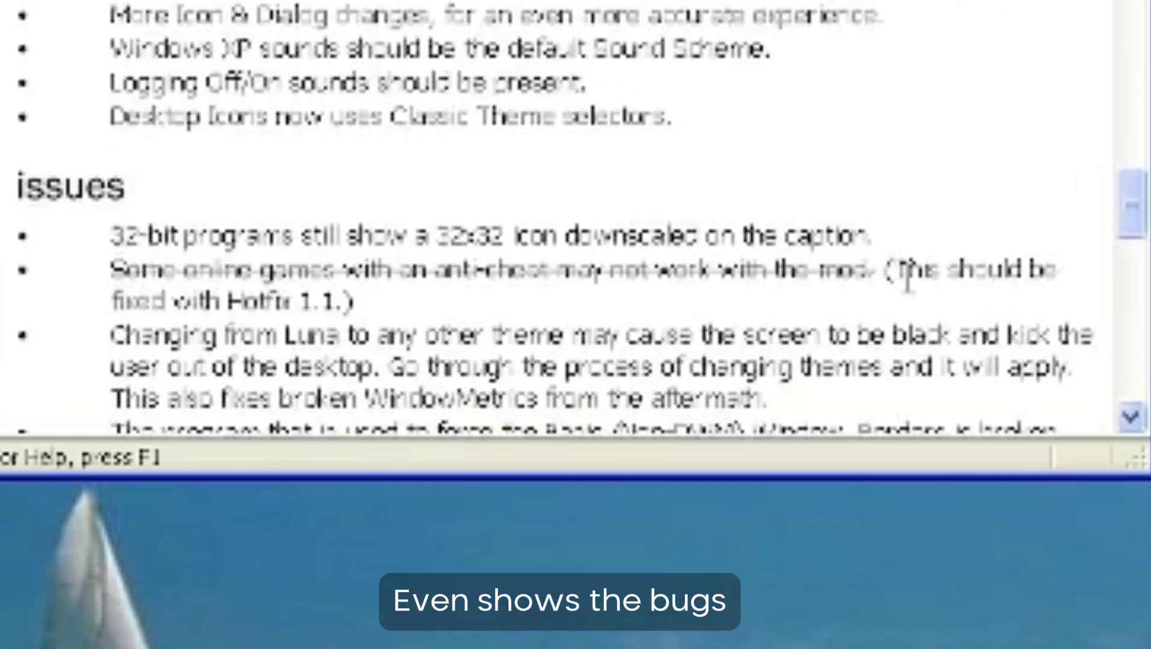
{"action": "scroll", "coordinate": [907, 278], "scroll_direction": "down", "scroll_amount": 5}
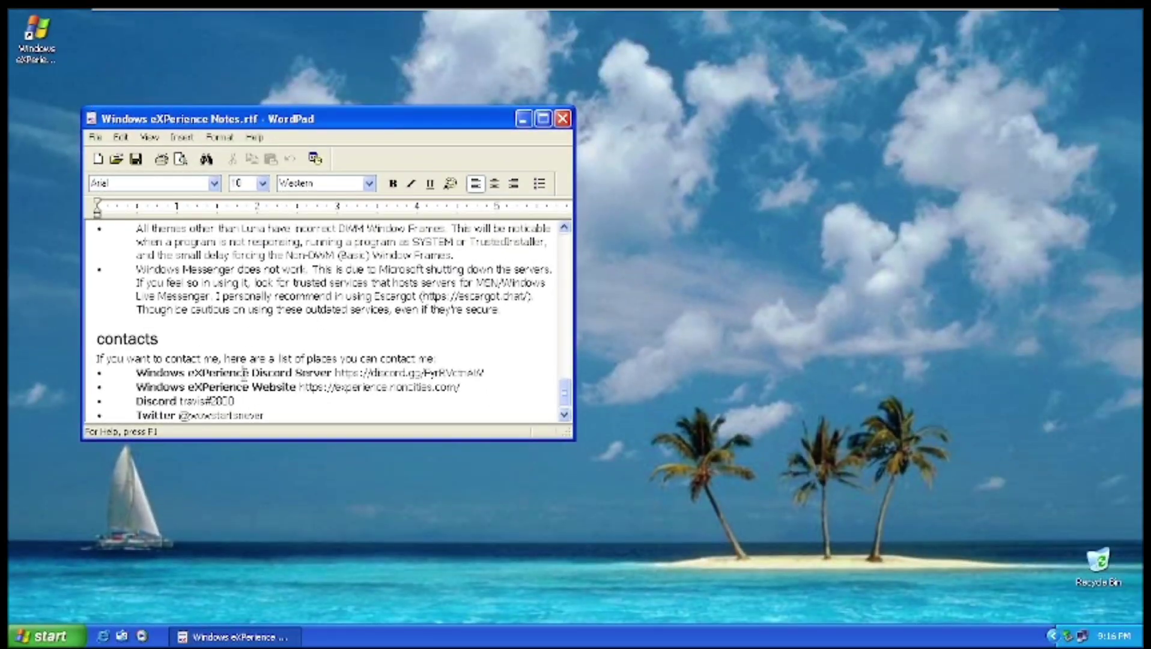
{"action": "left_click_drag", "start_coordinate": [245, 373], "coordinate": [448, 294]}
{"action": "left_click", "coordinate": [562, 119]}
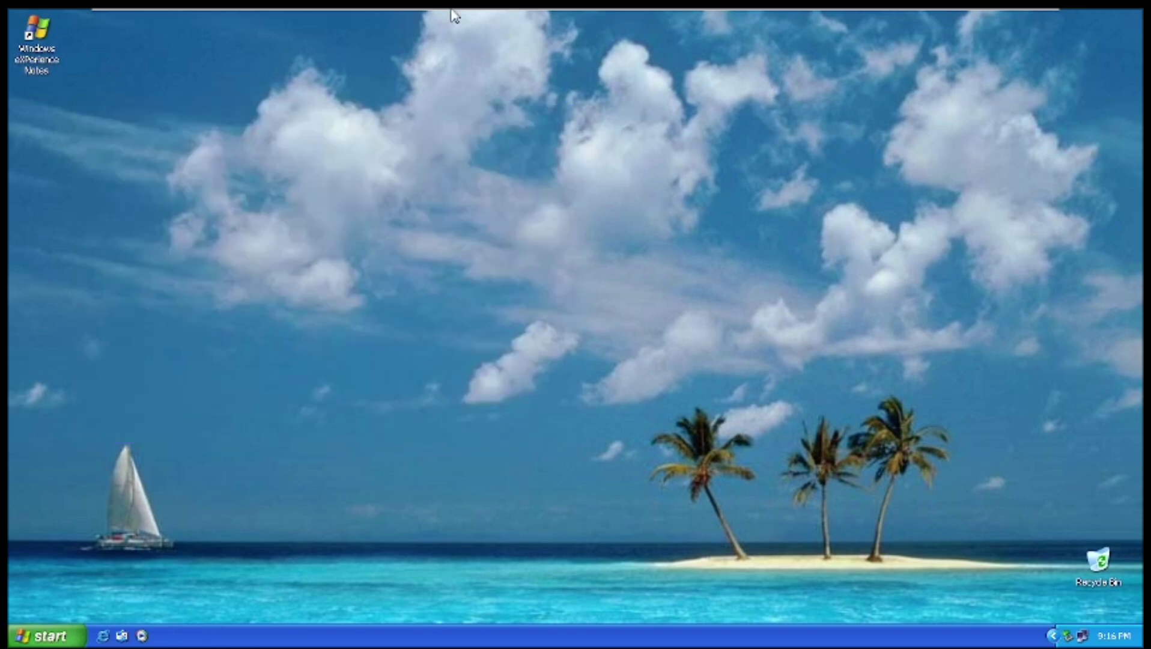
Take the virtual machine out of full-screen mode, back to the VMware Workstation window.
{"action": "mouse_move", "coordinate": [454, 15]}
{"action": "left_click", "coordinate": [565, 21]}
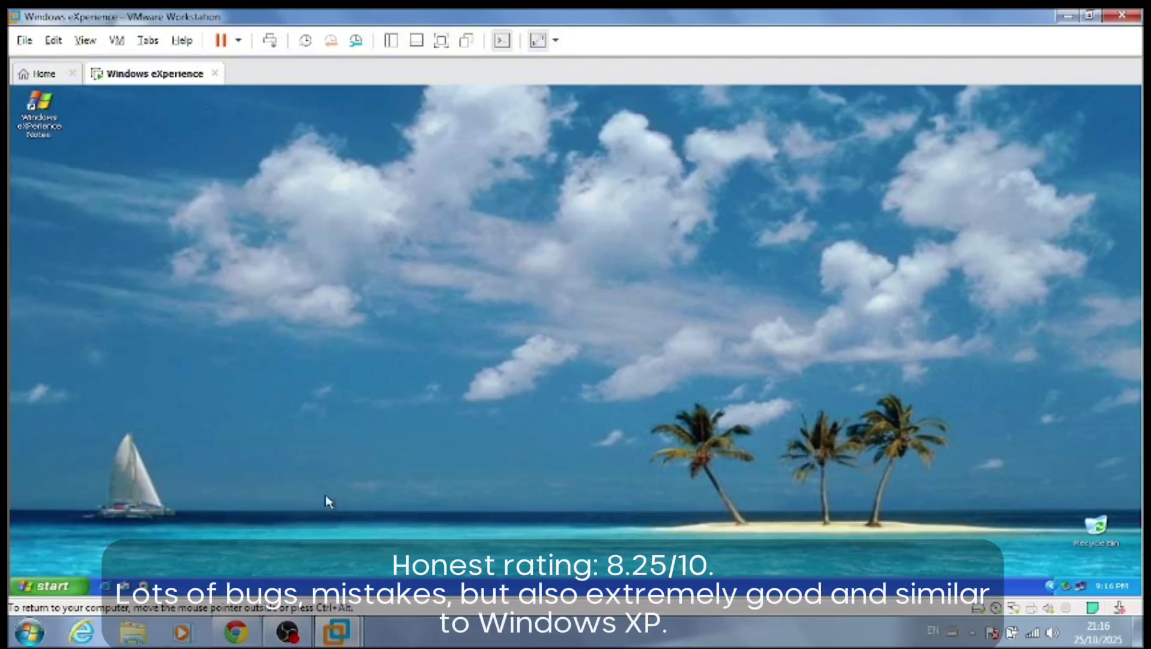